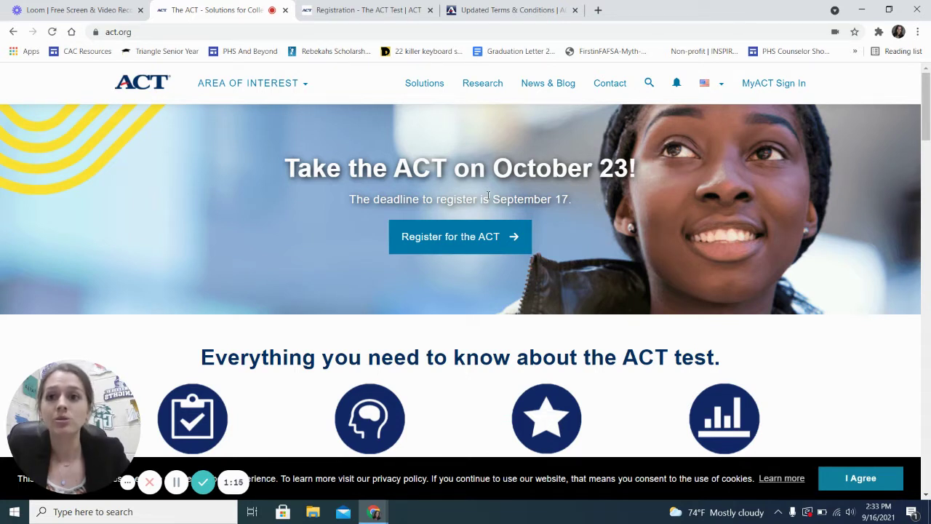
Check the act.org address, then start ACT registration to reach the MyACT sign-in page
click(365, 34)
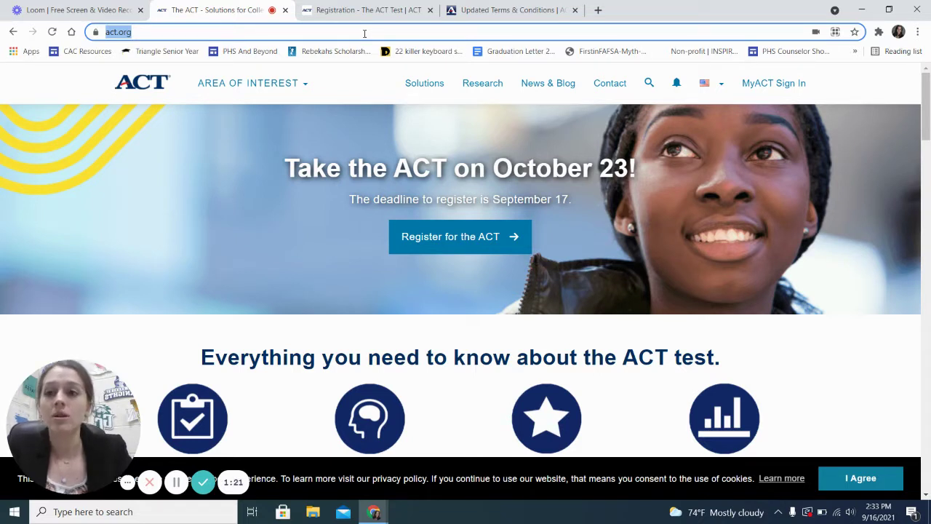
click(364, 33)
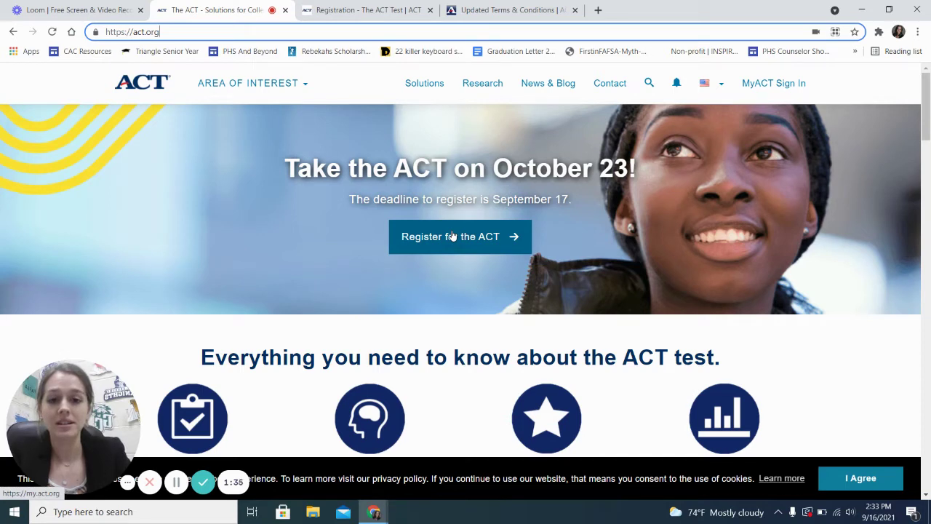
click(451, 235)
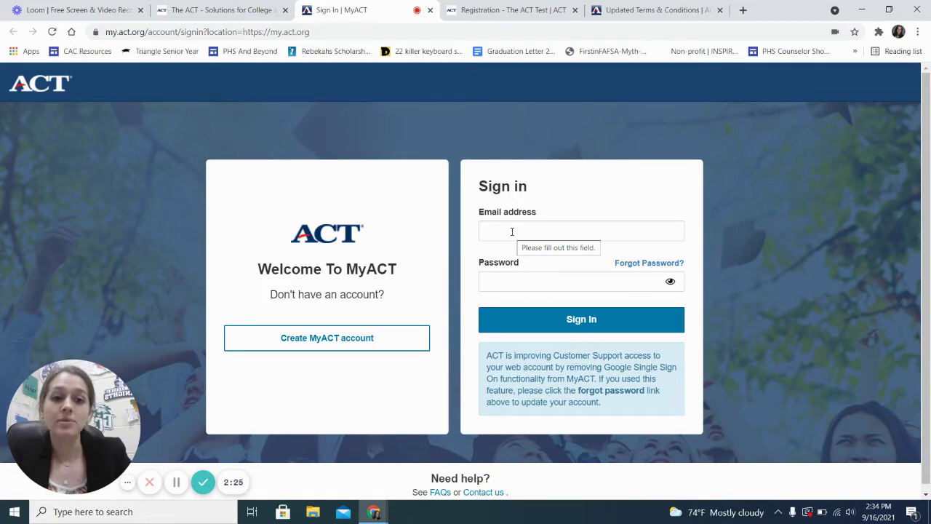
Create a MyACT account as a past tester who has never accessed scores online
click(333, 339)
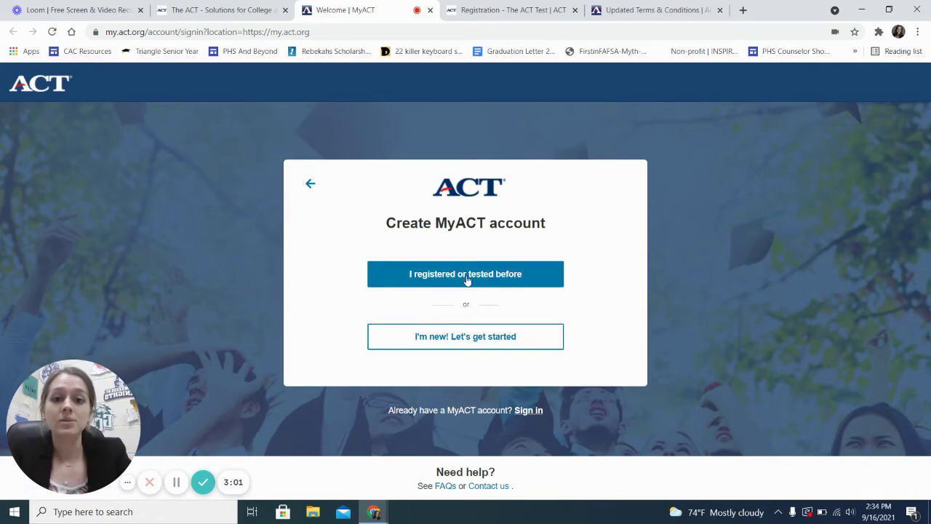
click(467, 280)
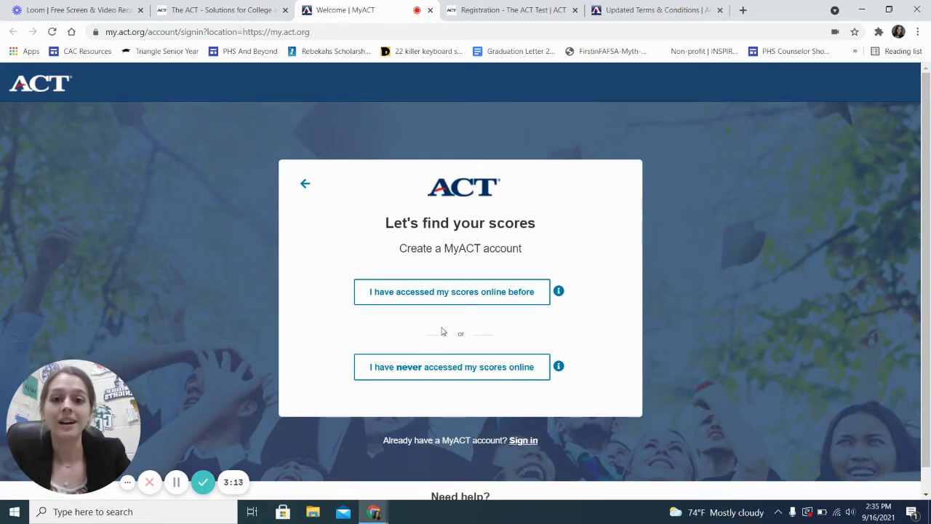
click(454, 368)
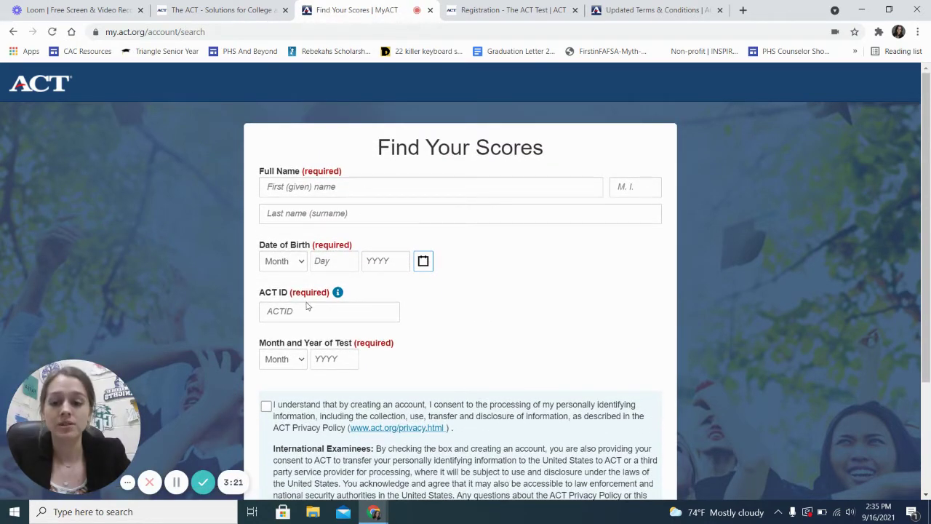
Look up where to find the ACT ID using the ACT ID field's info tooltip
scroll(307, 307, down, 1)
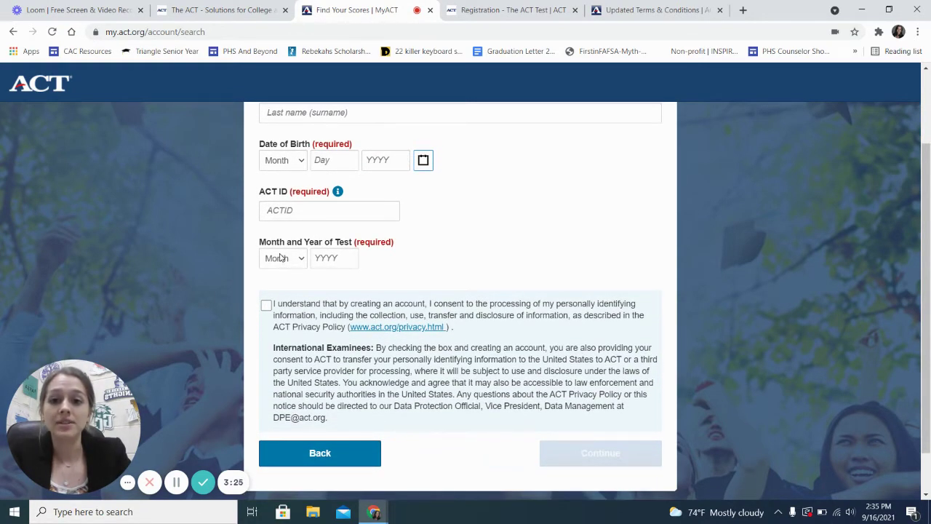
click(289, 211)
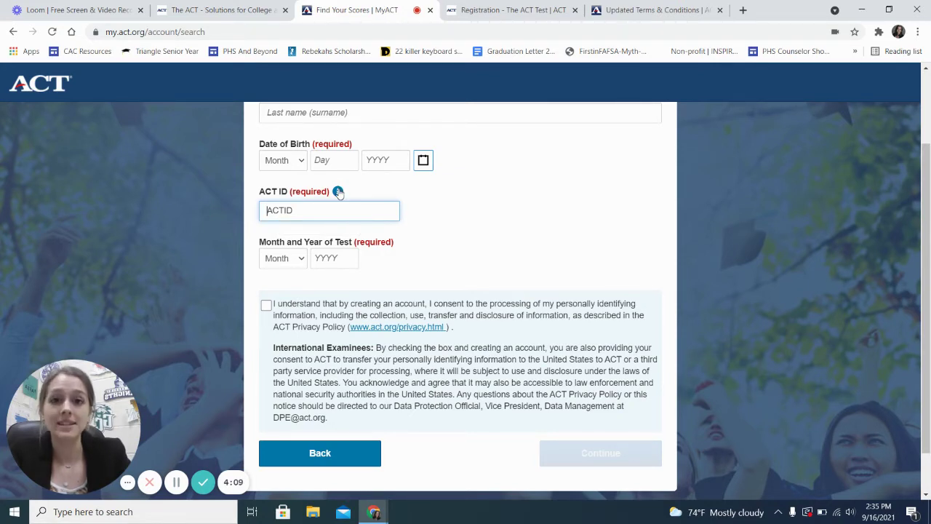
click(338, 191)
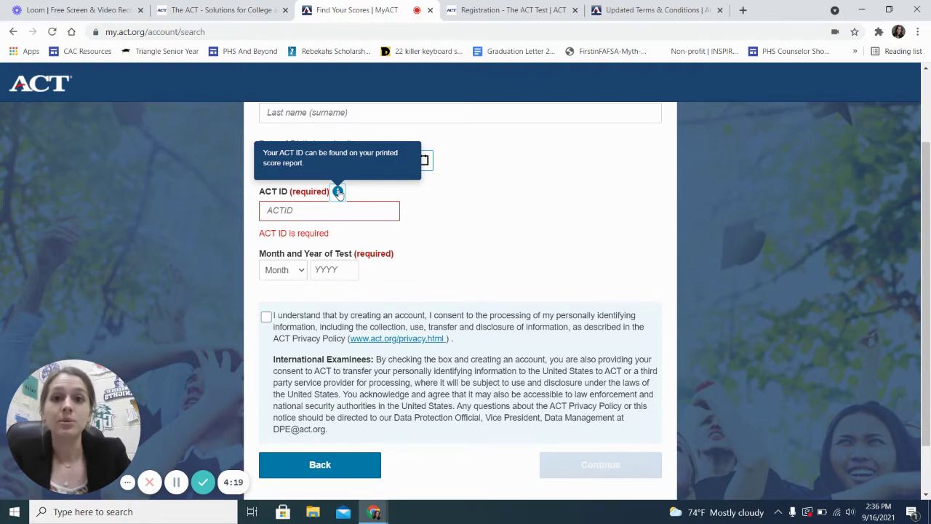
click(303, 210)
click(459, 225)
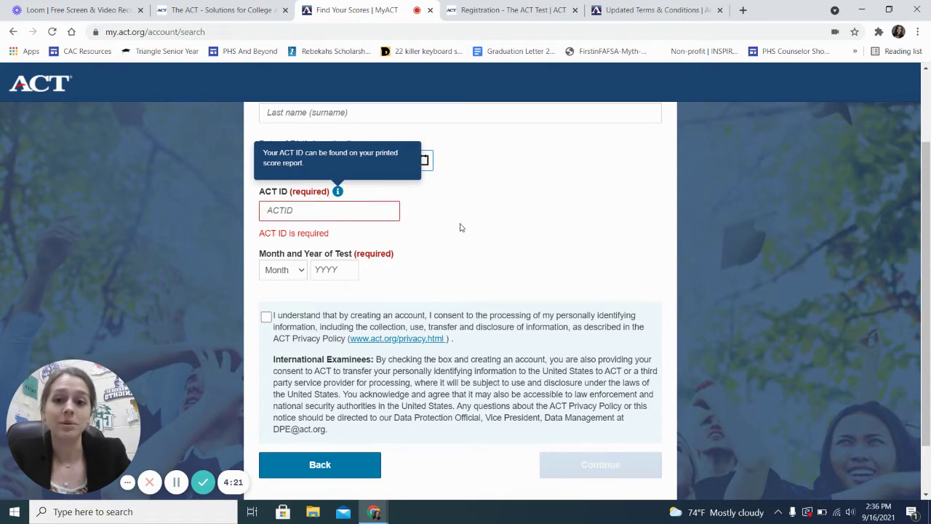
Scroll through the Find Your Scores form and go back to the MyACT sign-in page
scroll(459, 226, down, 1)
scroll(460, 228, up, 1)
scroll(460, 227, up, 1)
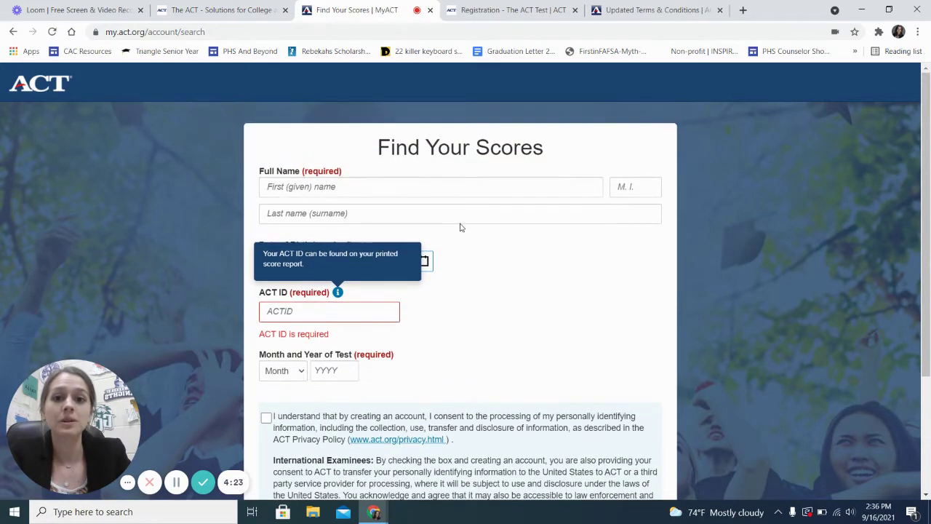
scroll(459, 225, down, 1)
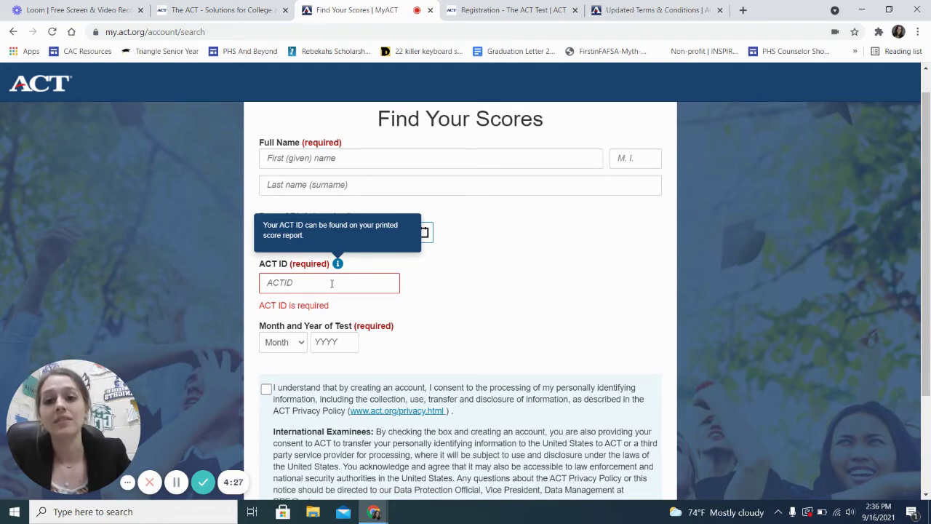
scroll(528, 357, down, 1)
scroll(528, 353, up, 1)
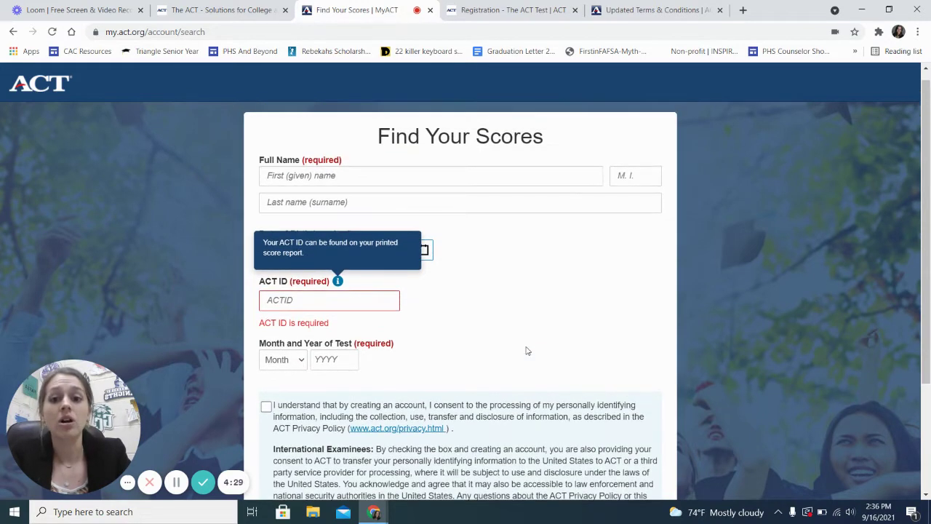
scroll(528, 351, down, 1)
scroll(527, 351, up, 1)
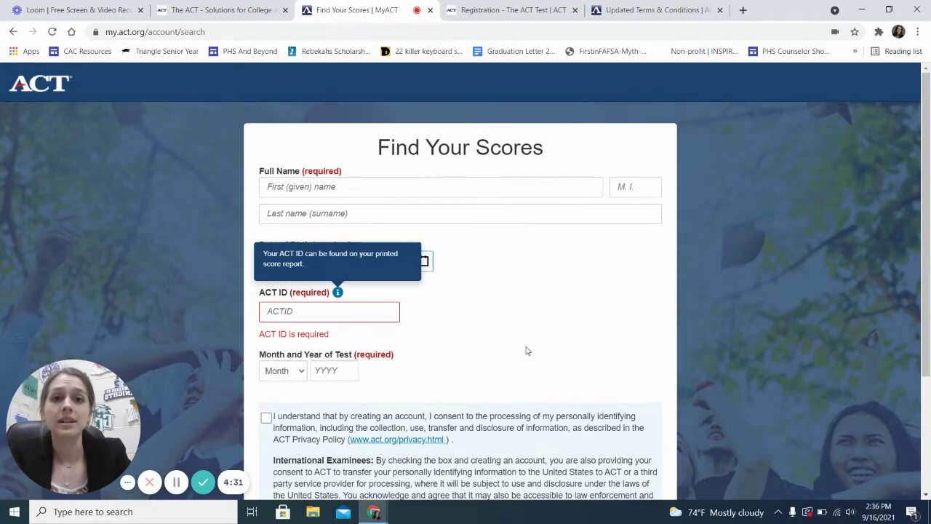
scroll(527, 351, down, 3)
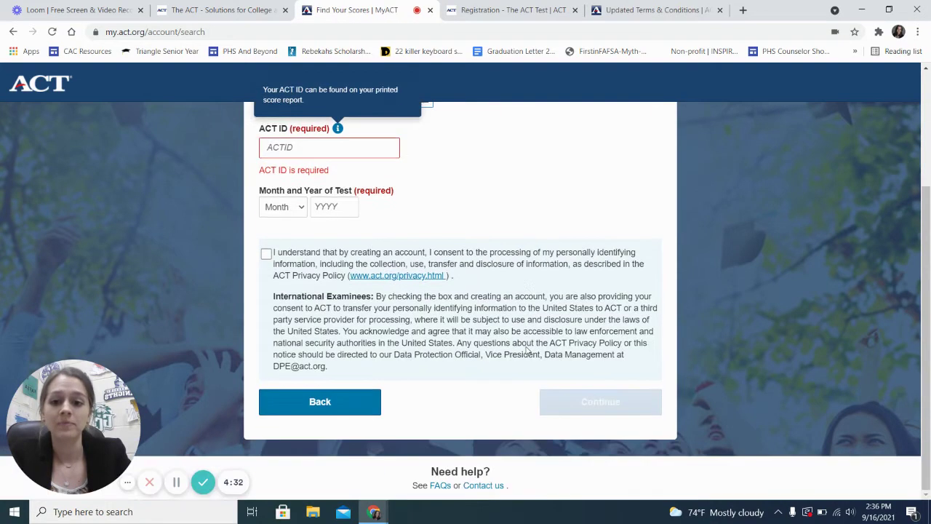
click(320, 404)
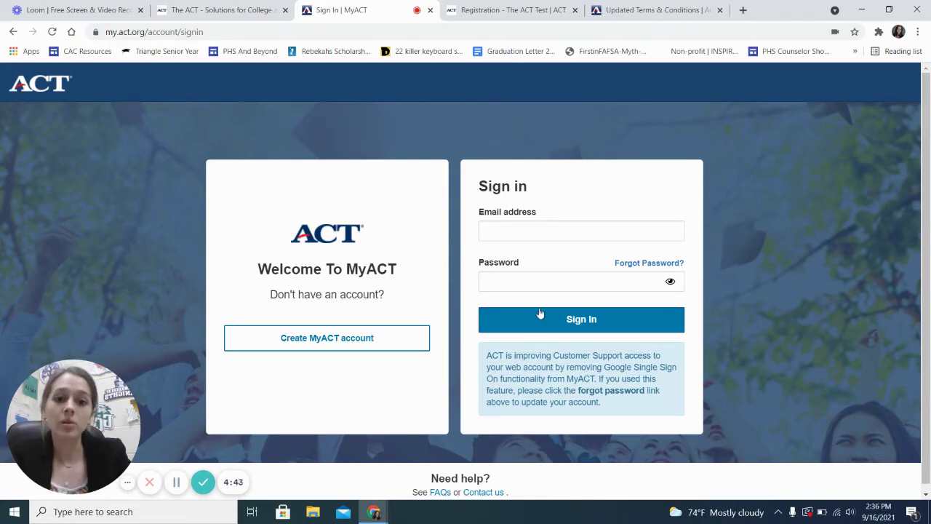
Agree to the Updated Terms & Conditions so the password change is confirmed
click(480, 9)
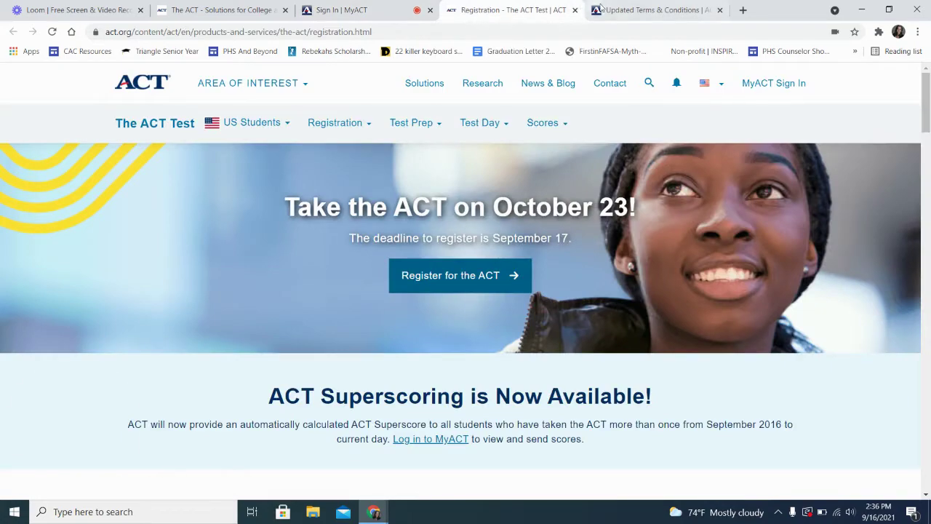
click(602, 10)
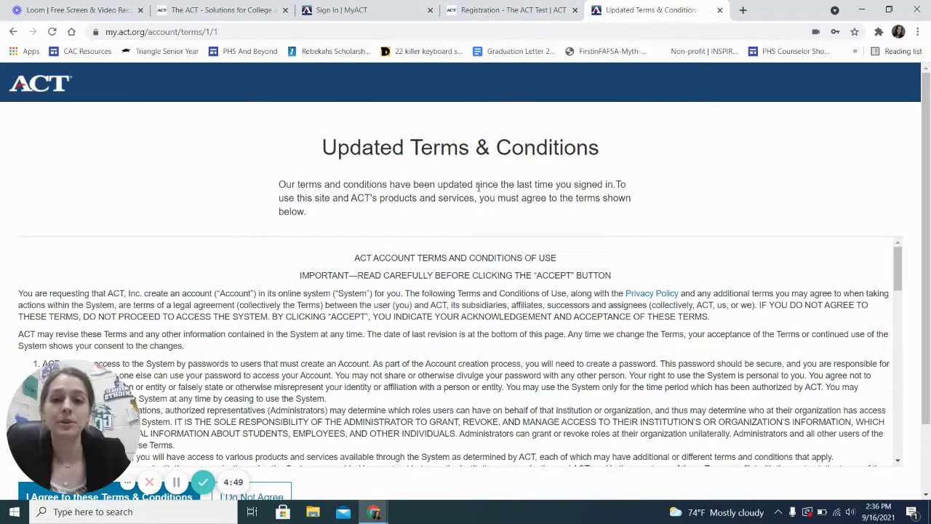
scroll(478, 187, down, 2)
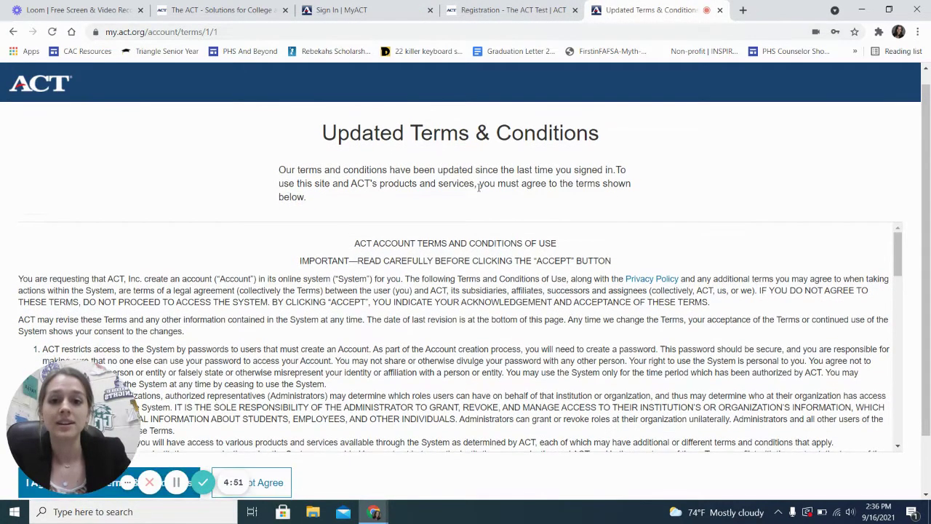
scroll(478, 187, down, 1)
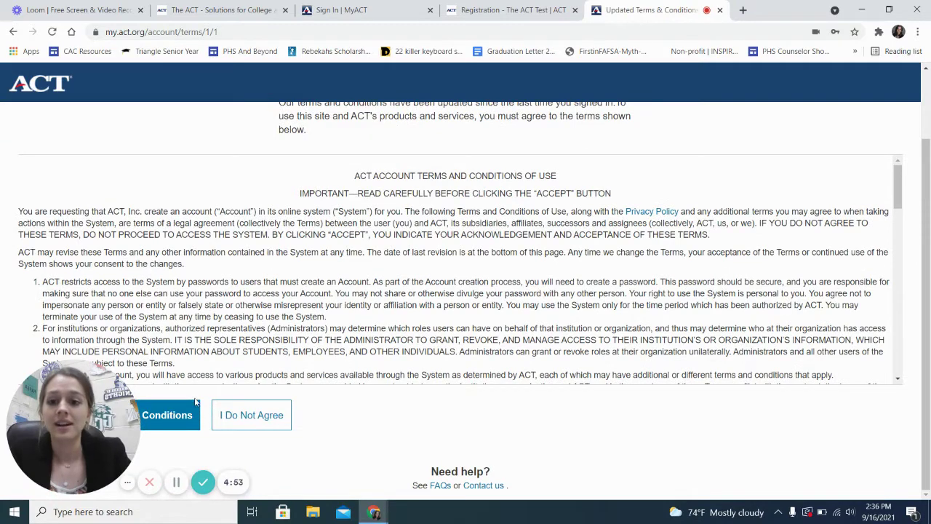
click(174, 420)
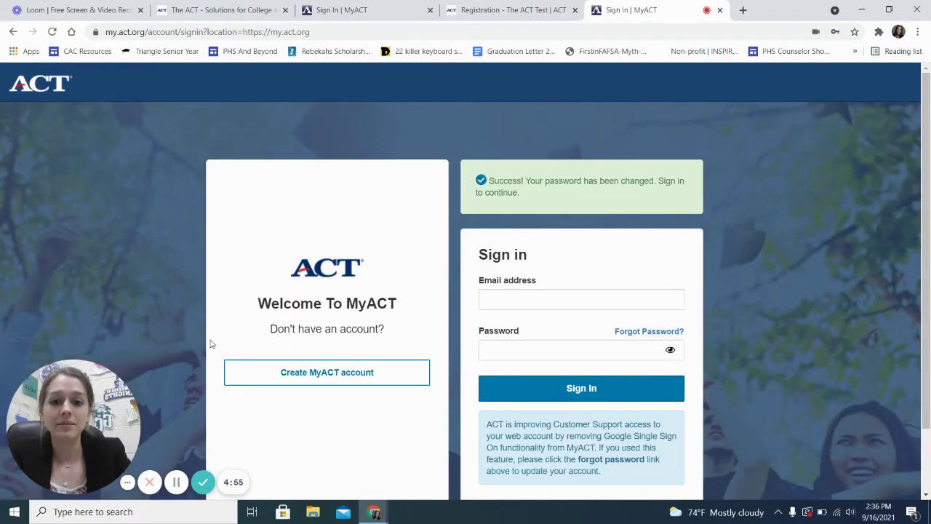
Sign in to MyACT with the autofilled account email and the account password
scroll(399, 295, down, 1)
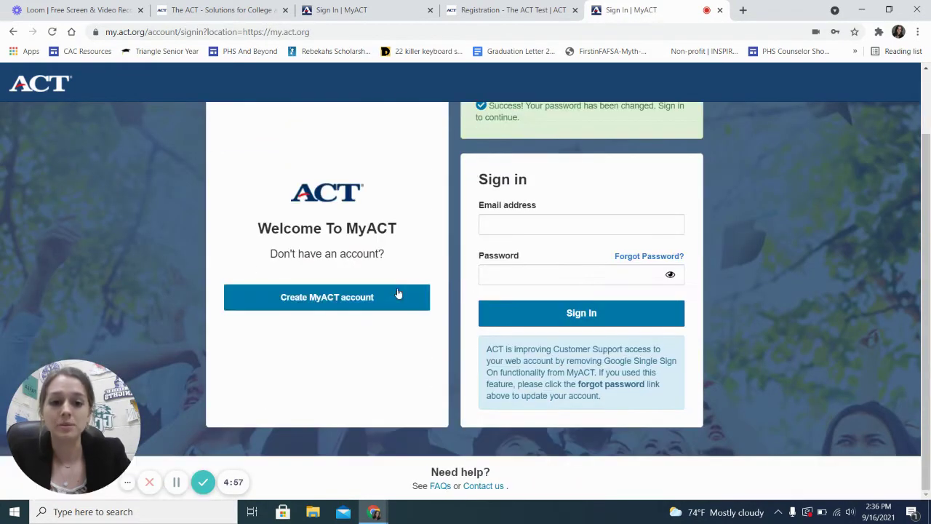
click(521, 230)
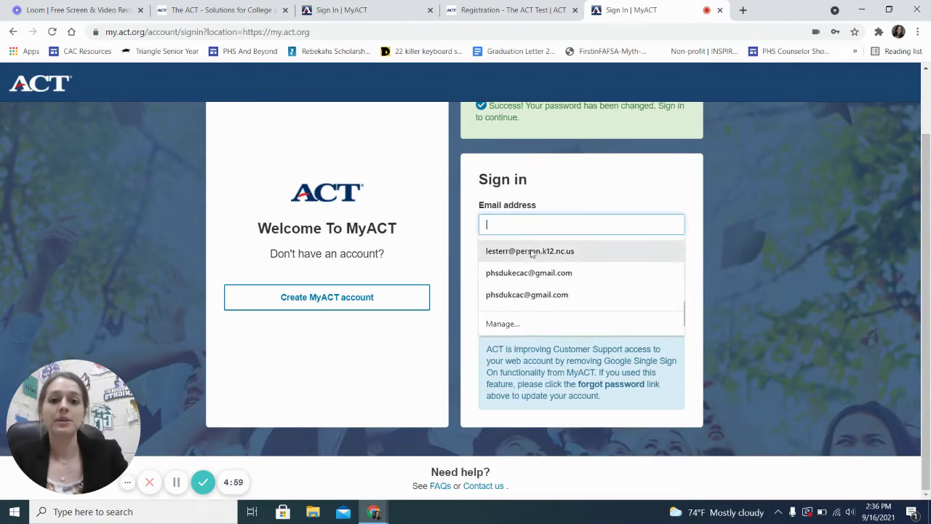
click(513, 272)
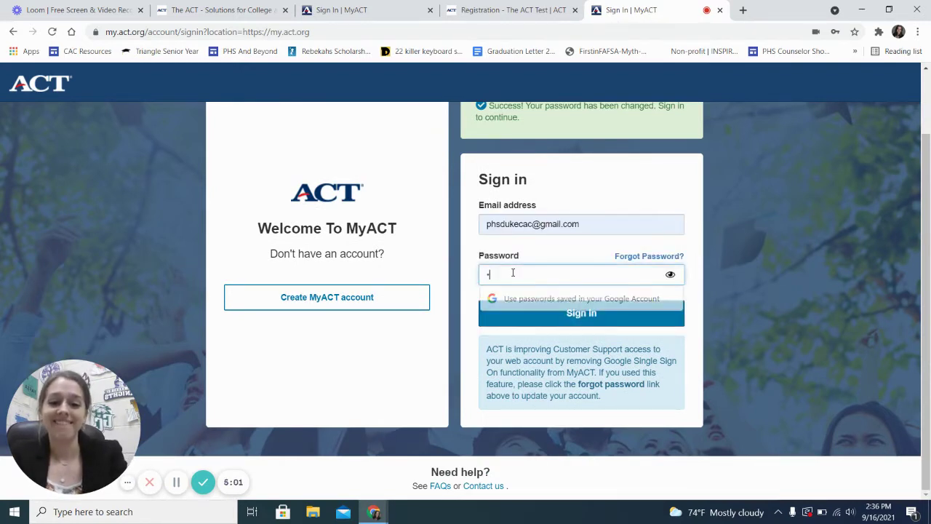
text(*************)
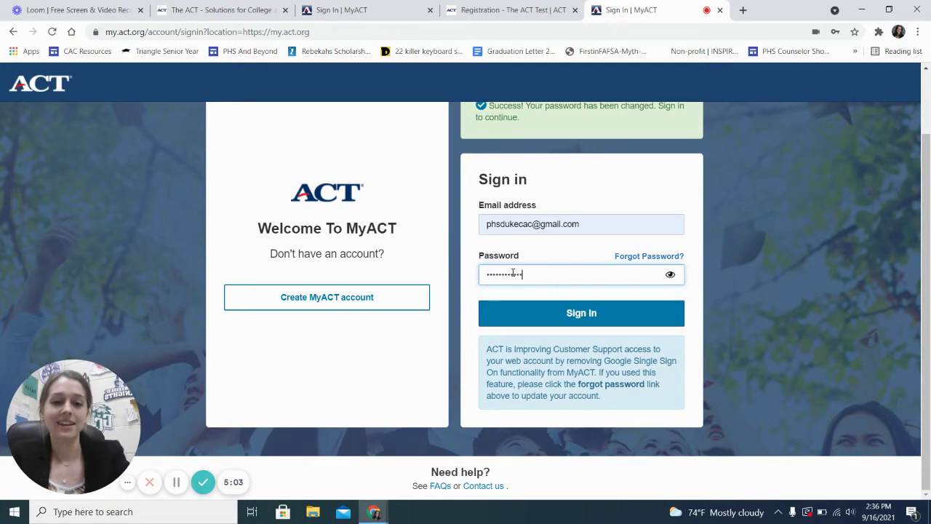
click(554, 319)
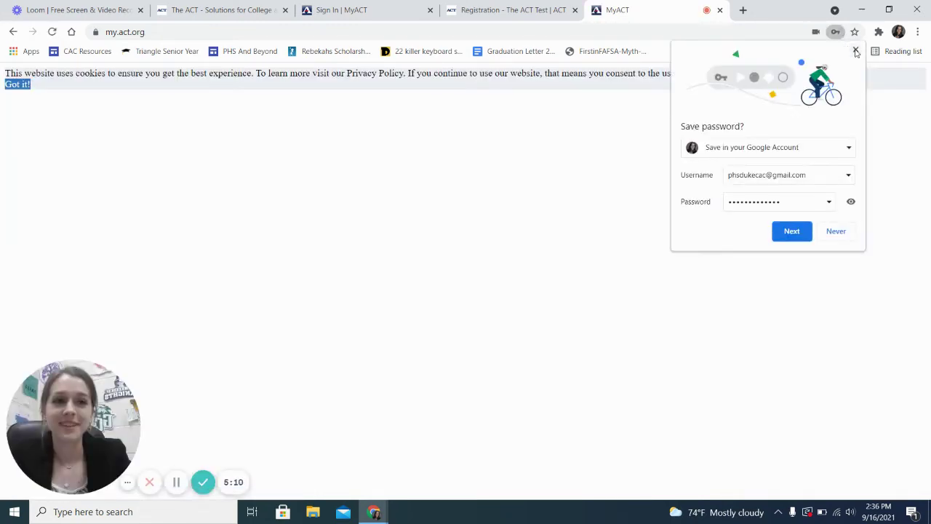
Dismiss Chrome's save-password bubble and choose Register for the ACT on the MyACT dashboard
click(792, 230)
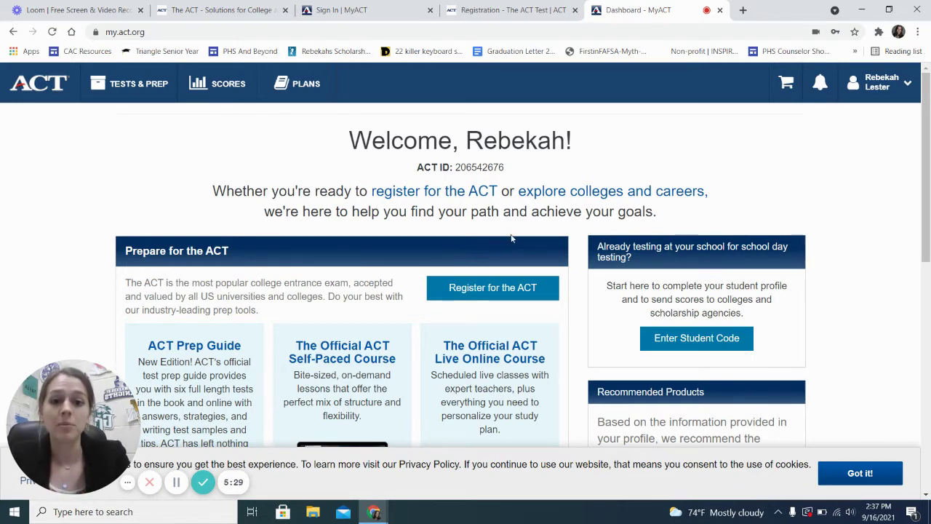
click(472, 292)
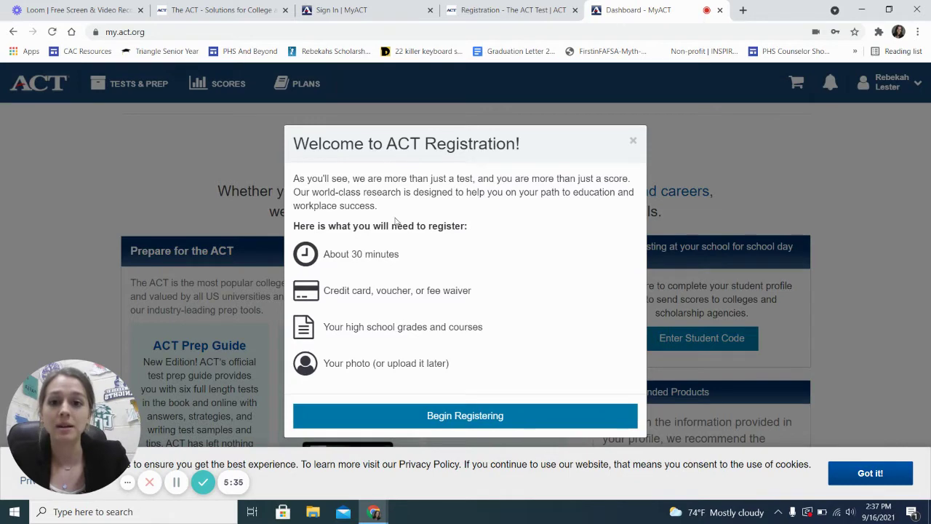
Accept the cookie notice with 'Got it!' and choose Begin Registering in the welcome dialog
click(867, 473)
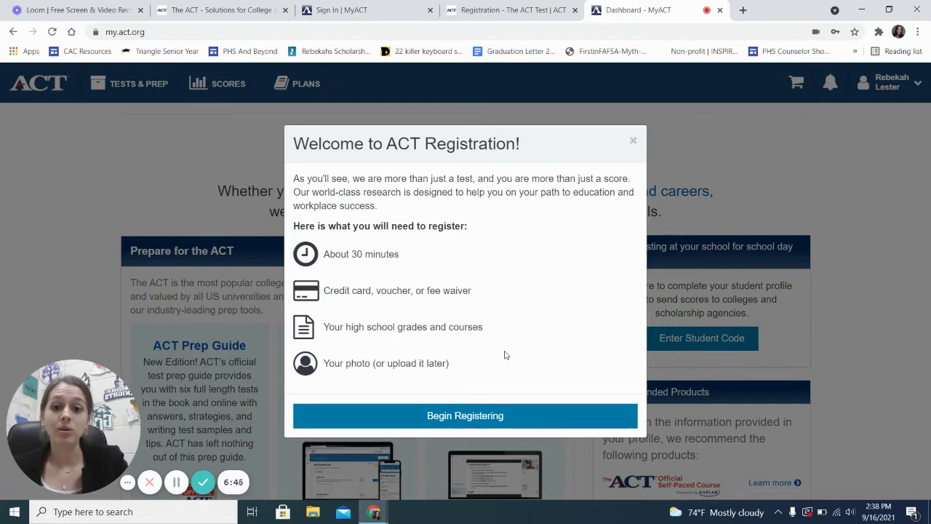
click(447, 416)
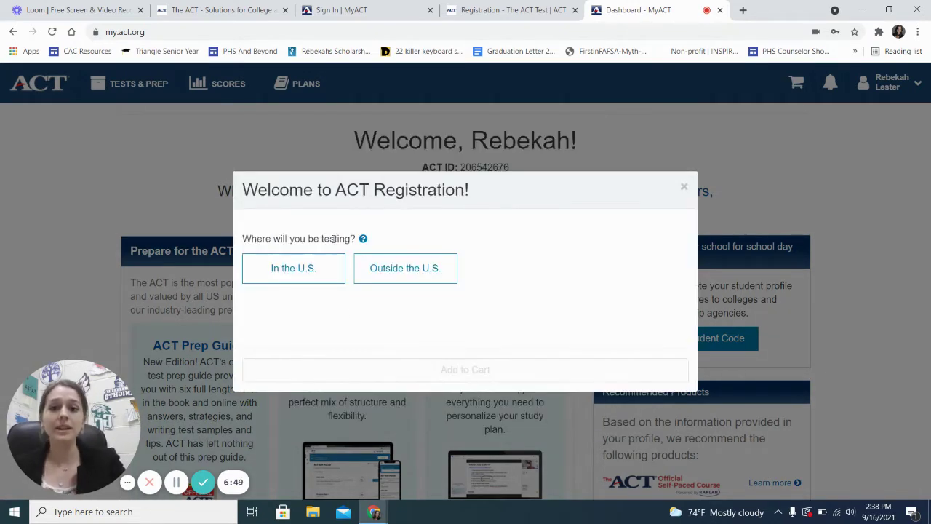
Choose In the U.S., no accommodations and Full ACT with writing, revealing October and December 2021 dates
click(300, 279)
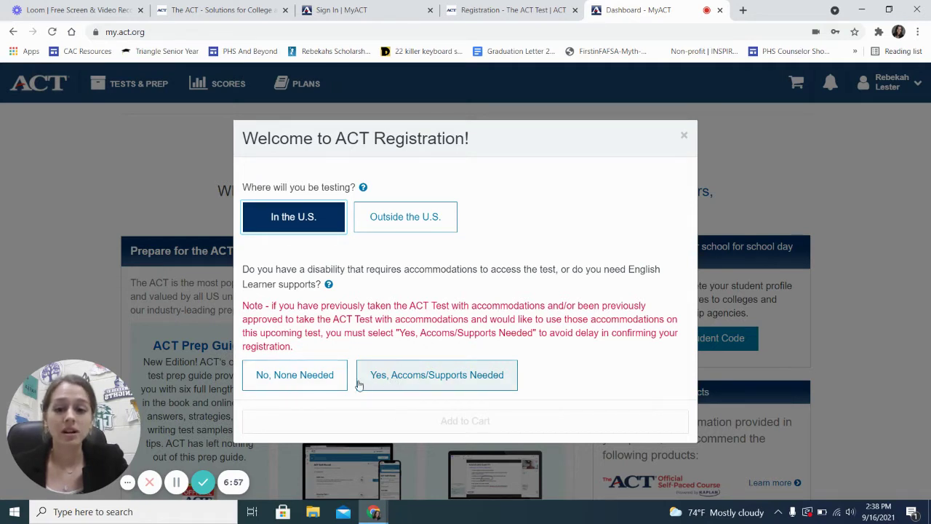
click(289, 380)
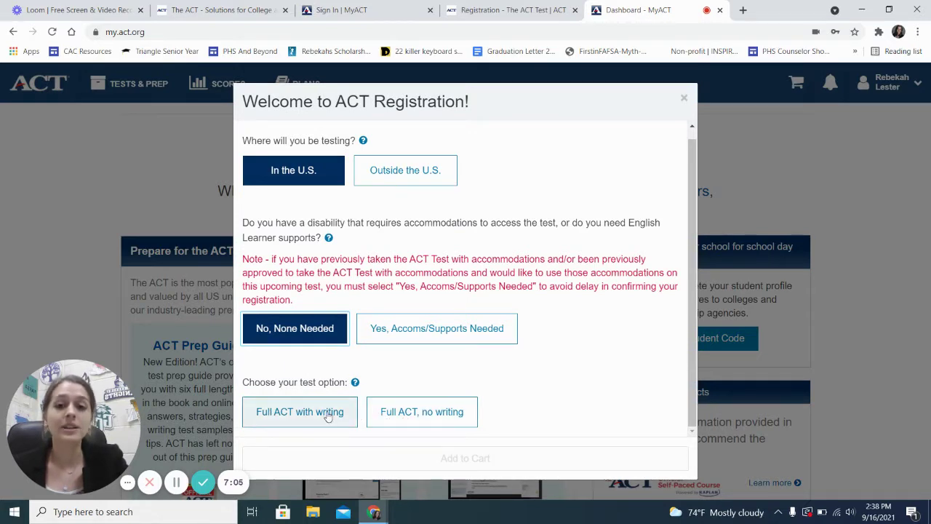
click(288, 421)
scroll(440, 355, down, 2)
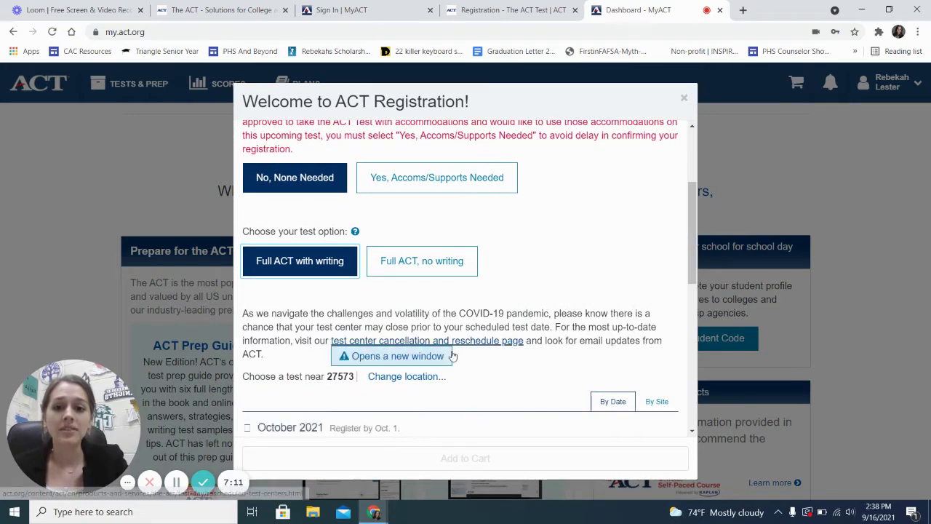
scroll(451, 355, down, 2)
scroll(452, 355, down, 2)
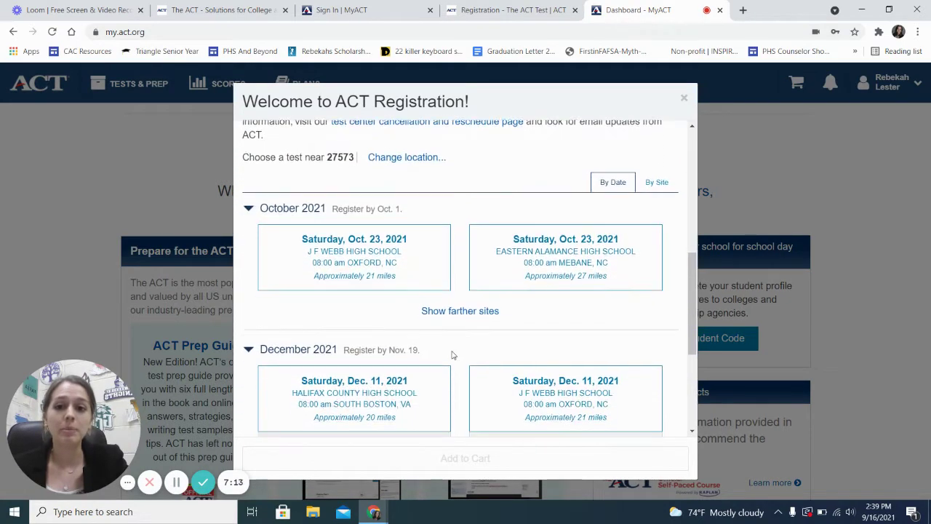
scroll(458, 287, up, 1)
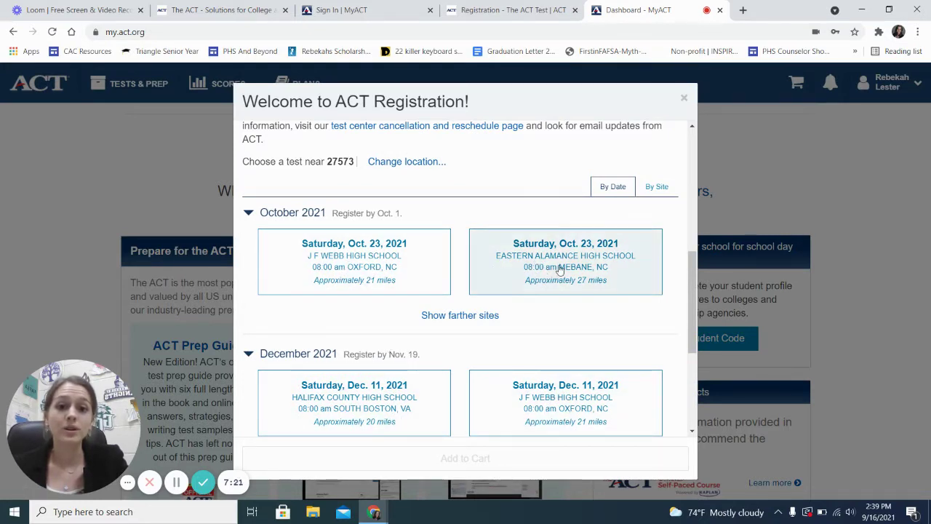
Show farther October sites and select the Saturday, Oct. 23, 2021 test at J F Webb High School, Oxford
scroll(532, 277, up, 1)
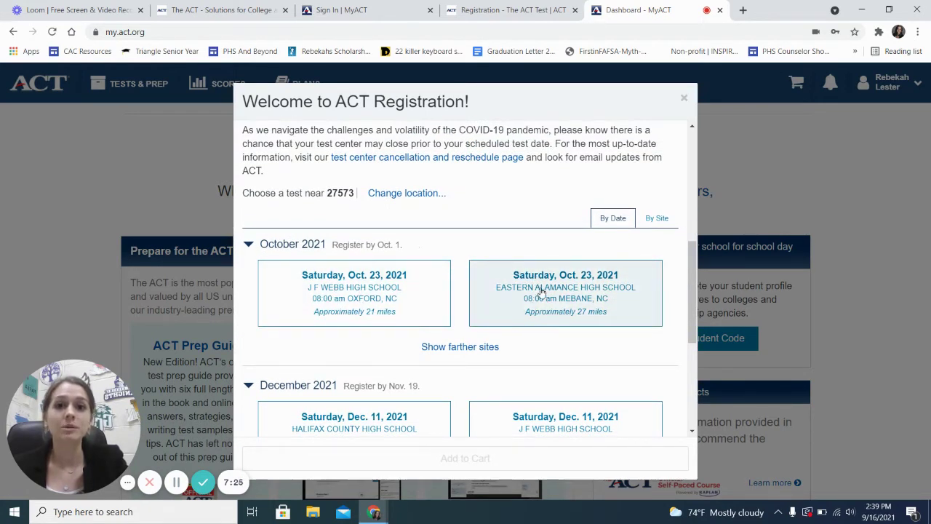
click(477, 348)
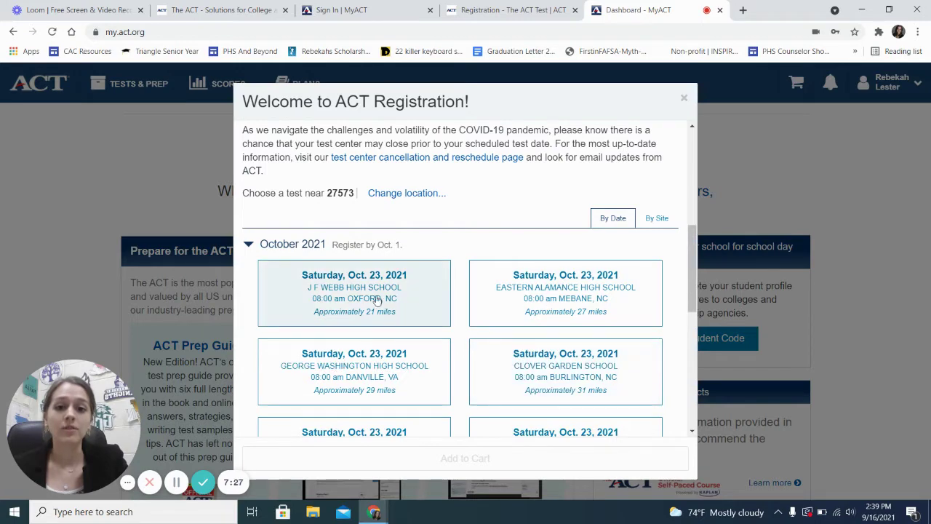
scroll(369, 305, down, 1)
scroll(369, 305, down, 2)
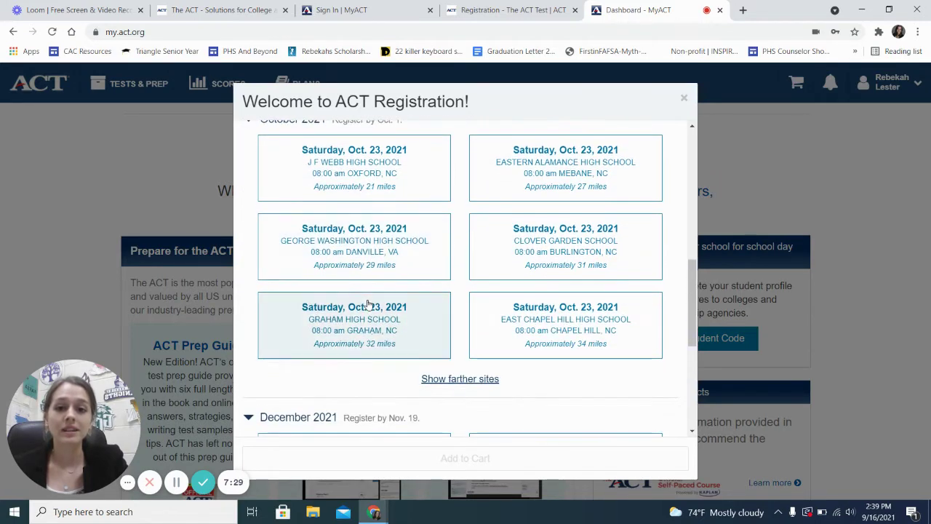
scroll(507, 339, up, 2)
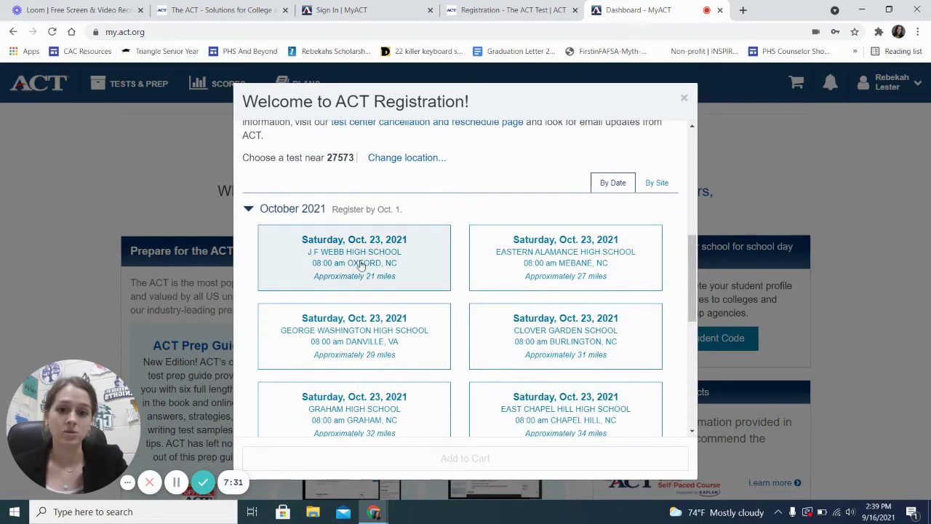
scroll(401, 274, up, 1)
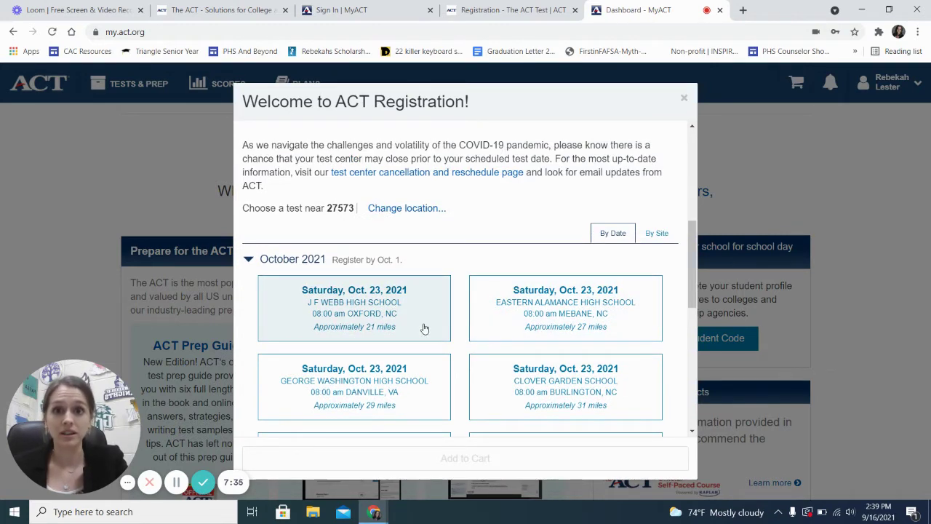
scroll(425, 329, down, 4)
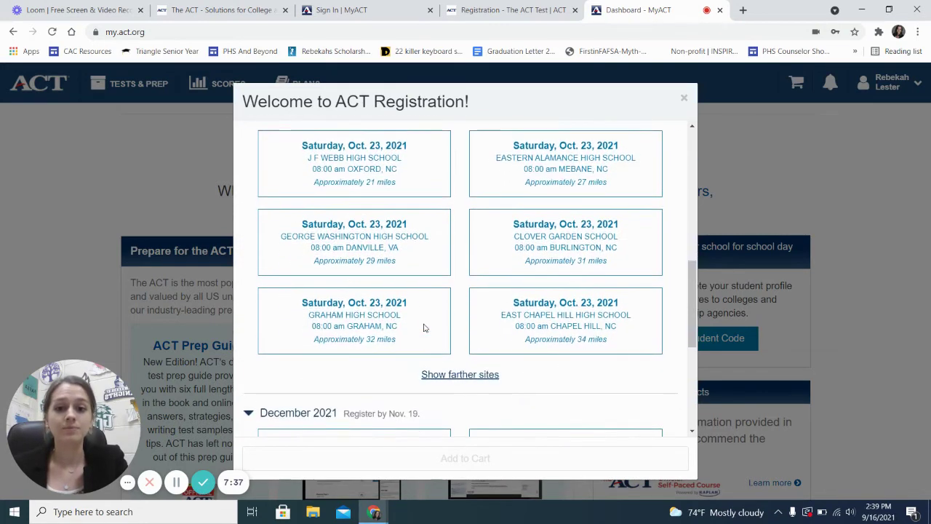
scroll(425, 329, up, 2)
scroll(425, 329, up, 3)
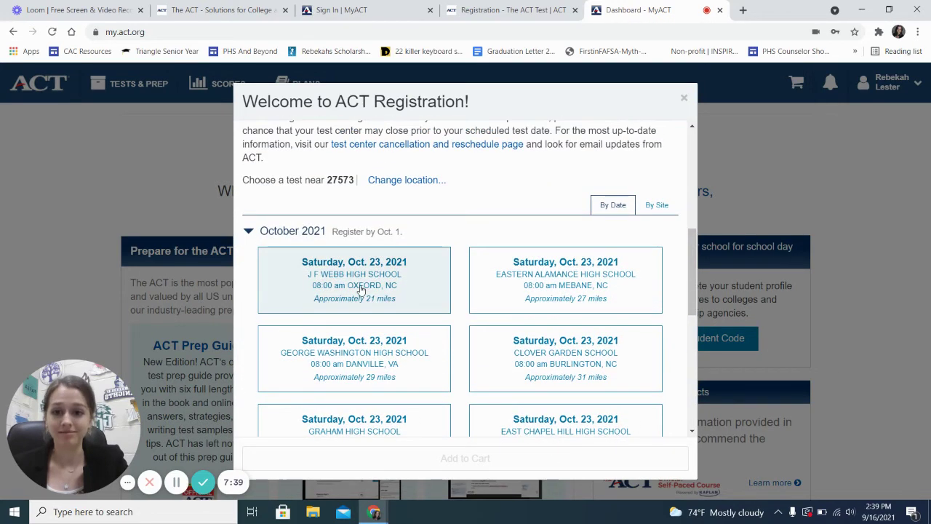
click(363, 288)
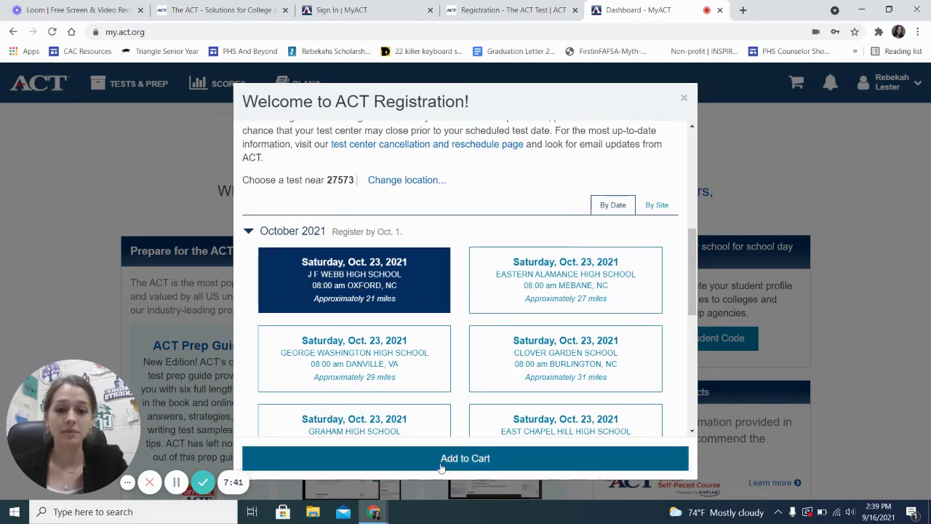
Add the Oct. 23 J F Webb ACT with writing ($85.00) to the cart and select the voucher code field
click(443, 464)
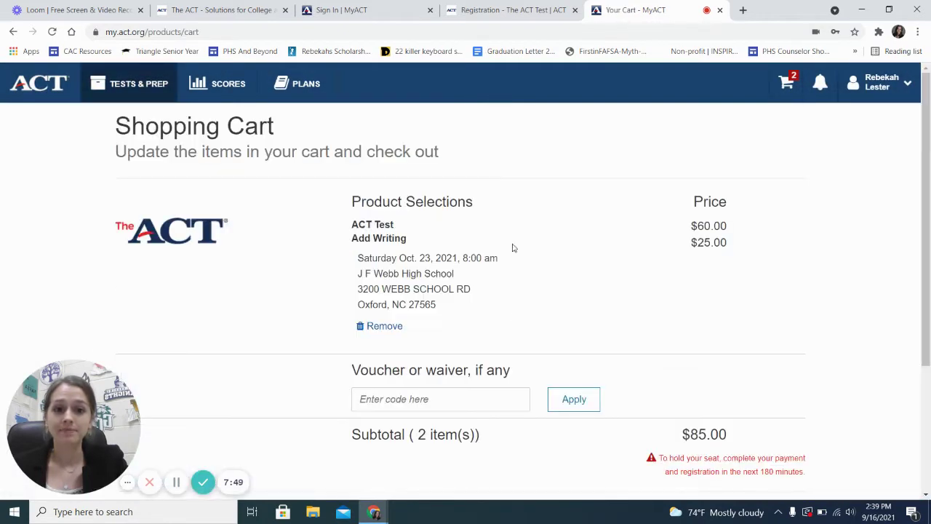
scroll(514, 316, down, 1)
scroll(499, 314, up, 1)
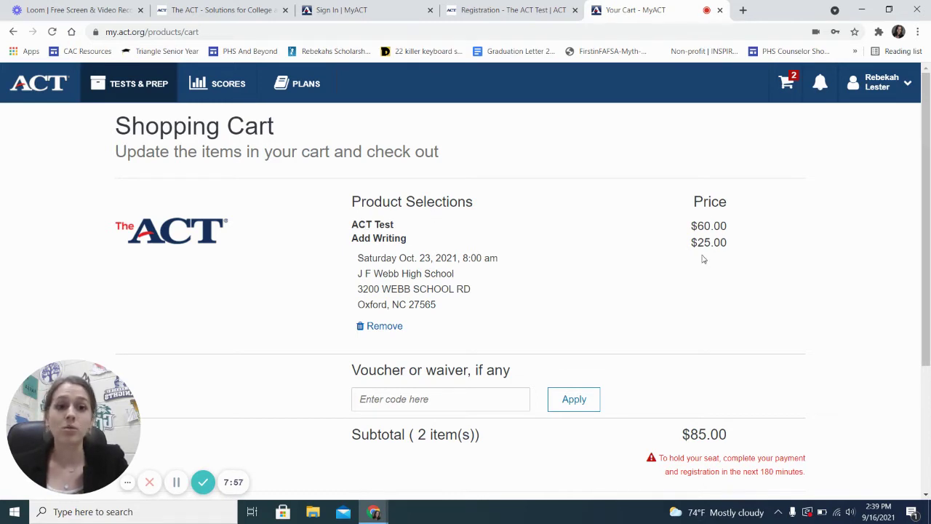
scroll(703, 259, down, 1)
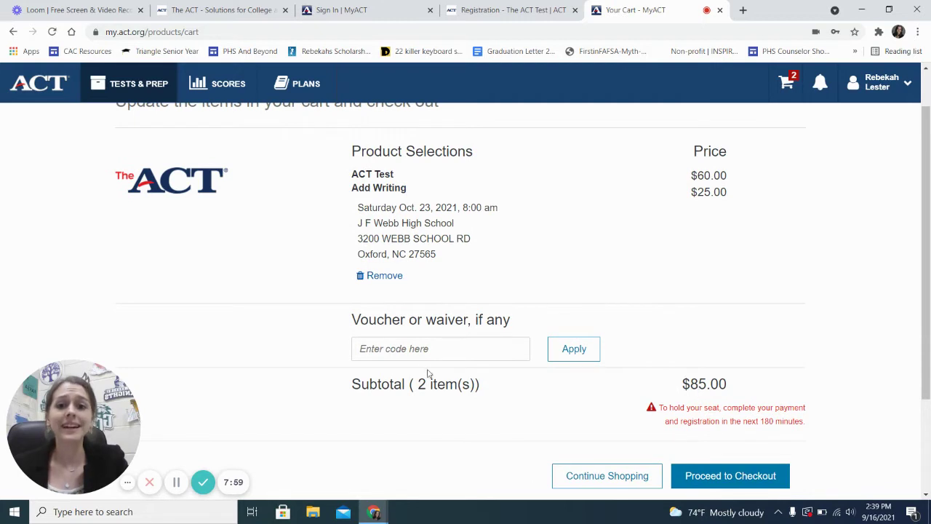
click(420, 355)
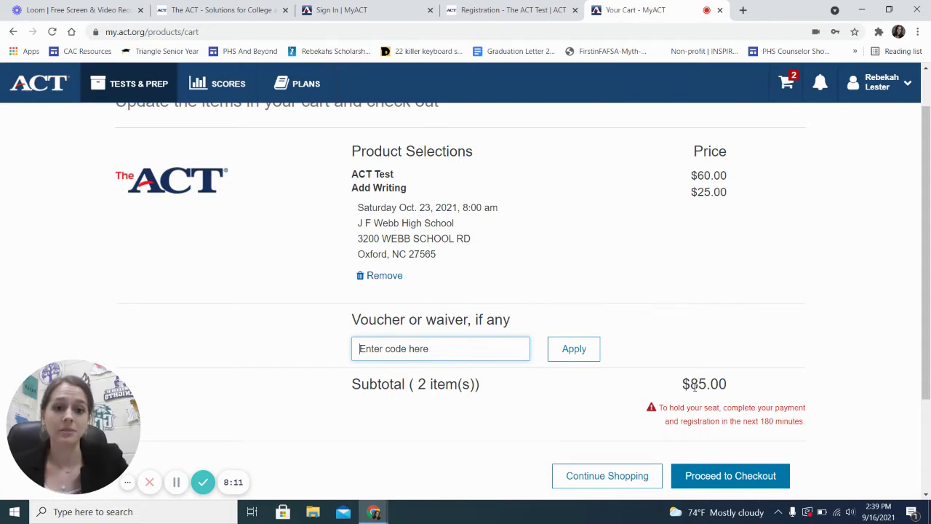
scroll(695, 386, down, 1)
scroll(694, 389, up, 1)
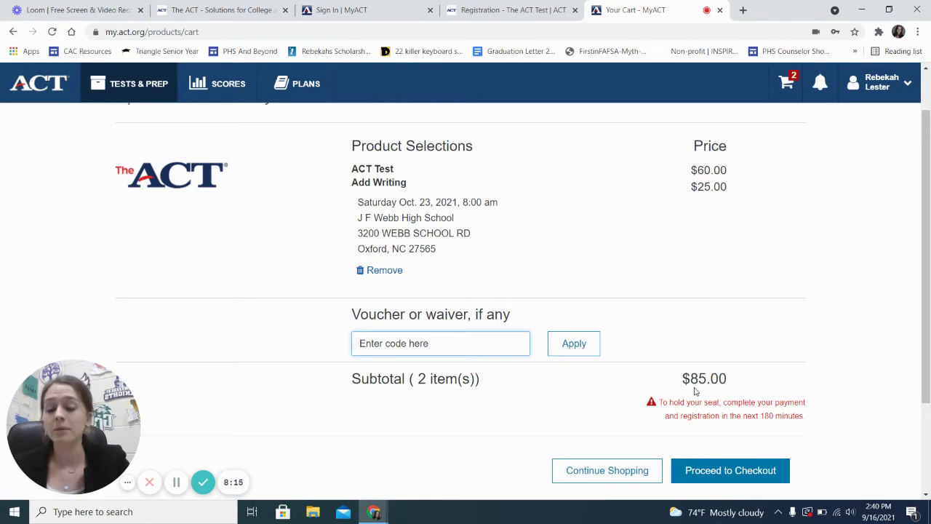
scroll(695, 391, down, 1)
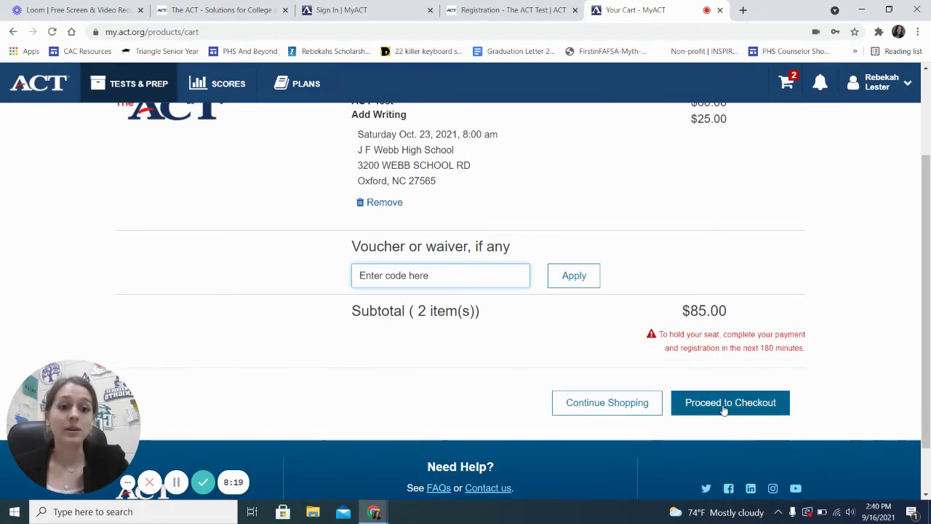
Start checkout and continue past the Extras page with no prep add-ons selected
click(725, 409)
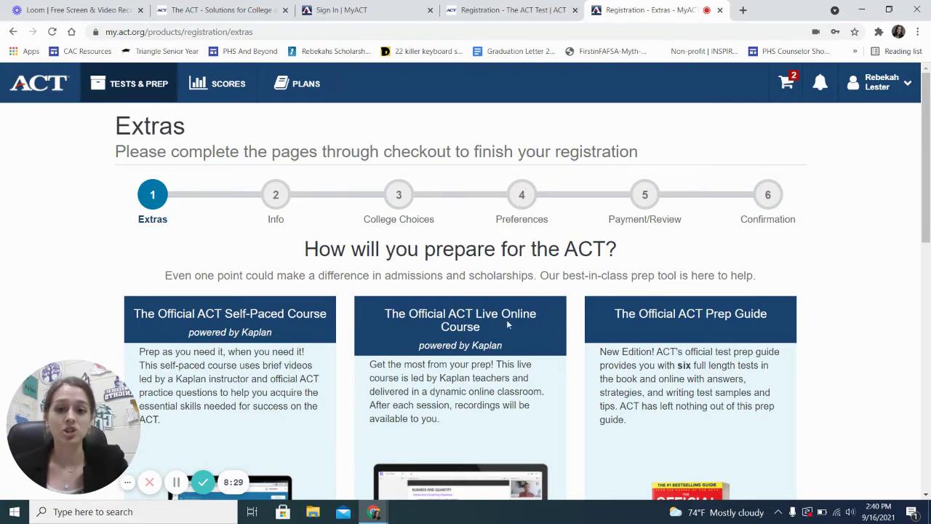
scroll(507, 325, down, 8)
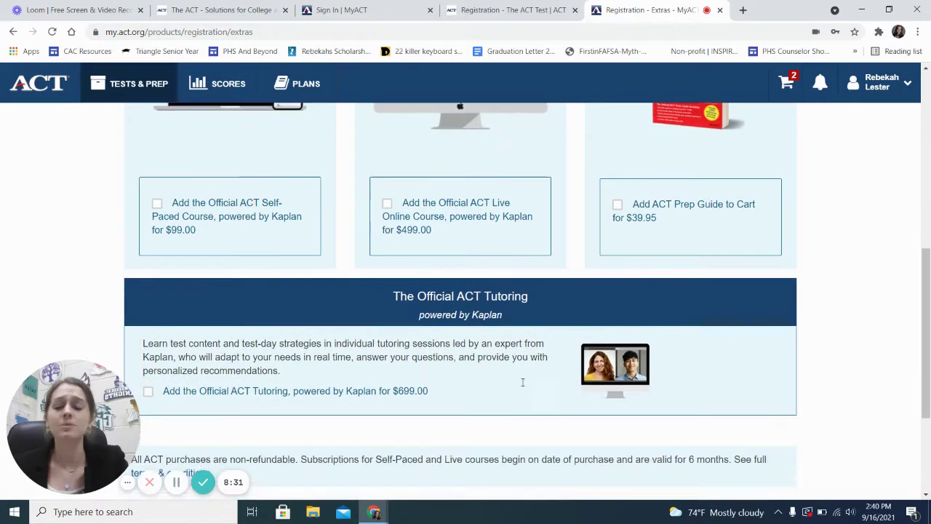
scroll(522, 382, down, 1)
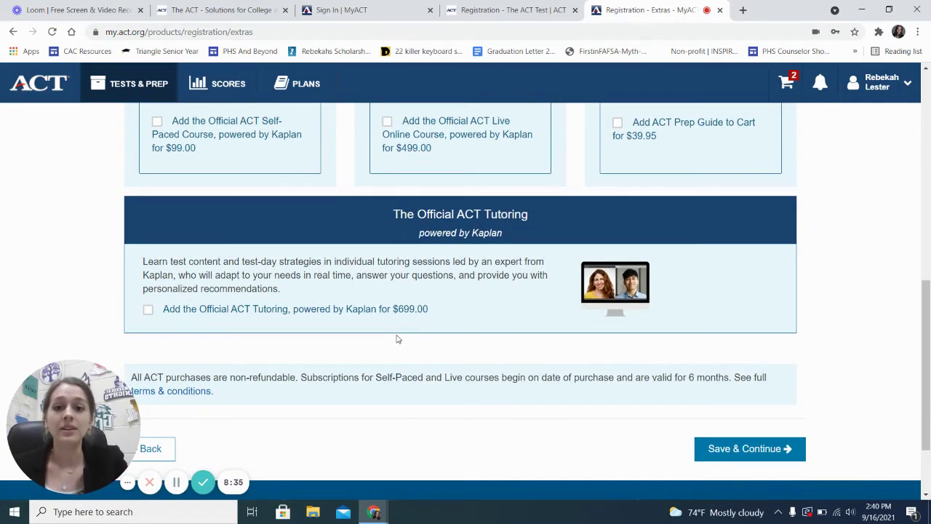
scroll(396, 339, down, 1)
scroll(440, 315, down, 1)
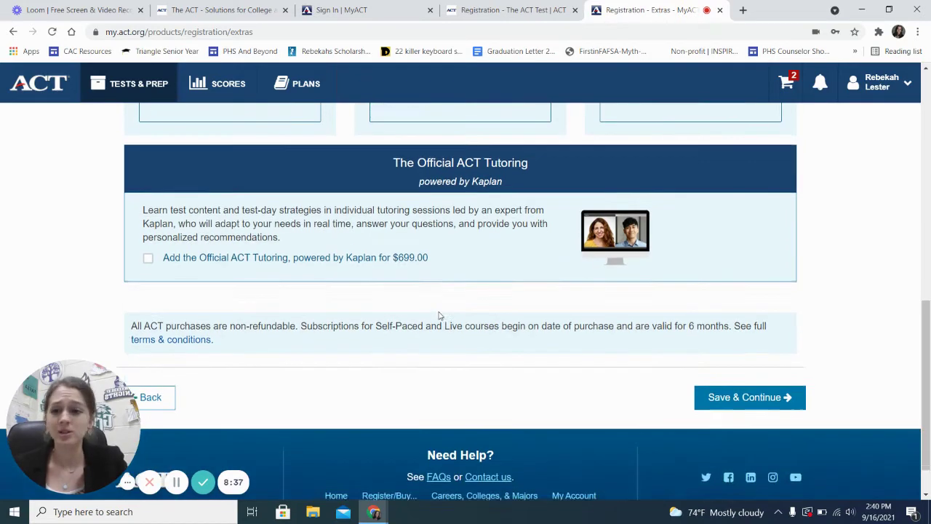
scroll(603, 395, up, 1)
scroll(604, 397, up, 2)
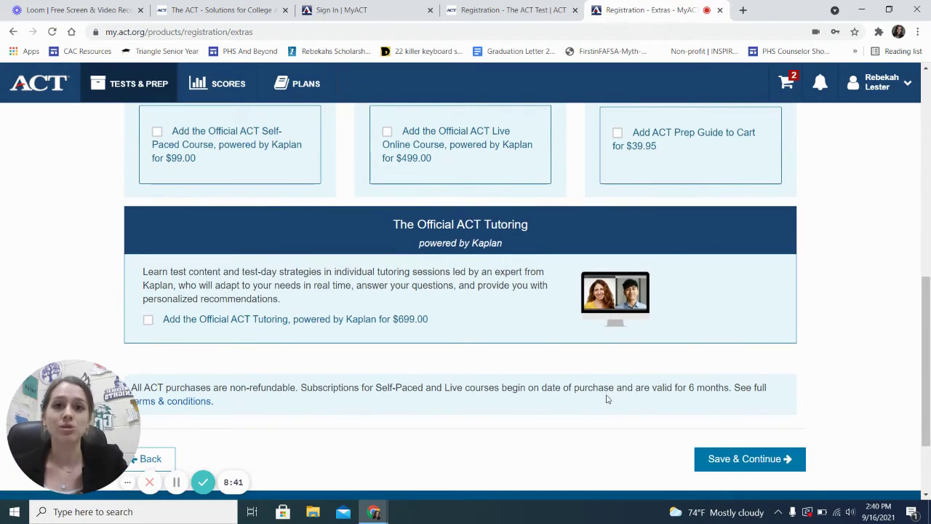
click(761, 460)
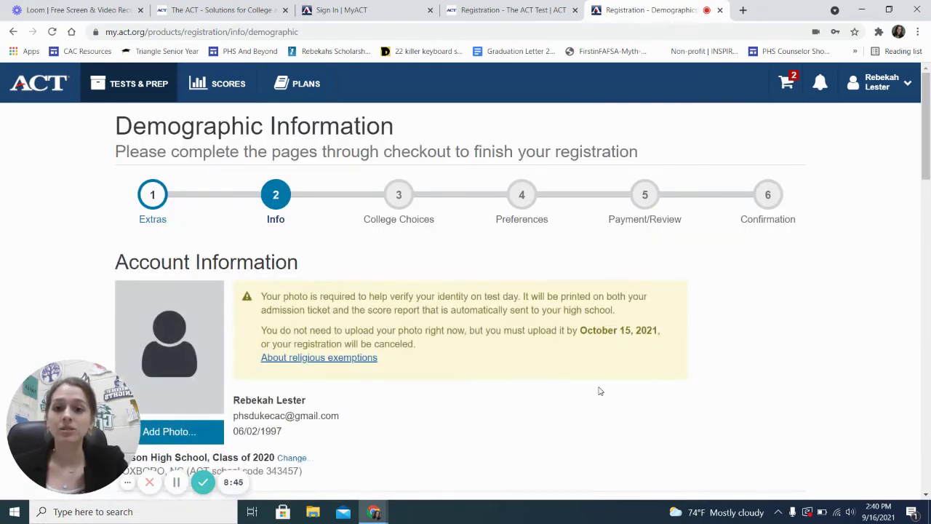
Review the Demographic Information page and start Add Photo to see the photo requirements
scroll(600, 392, down, 3)
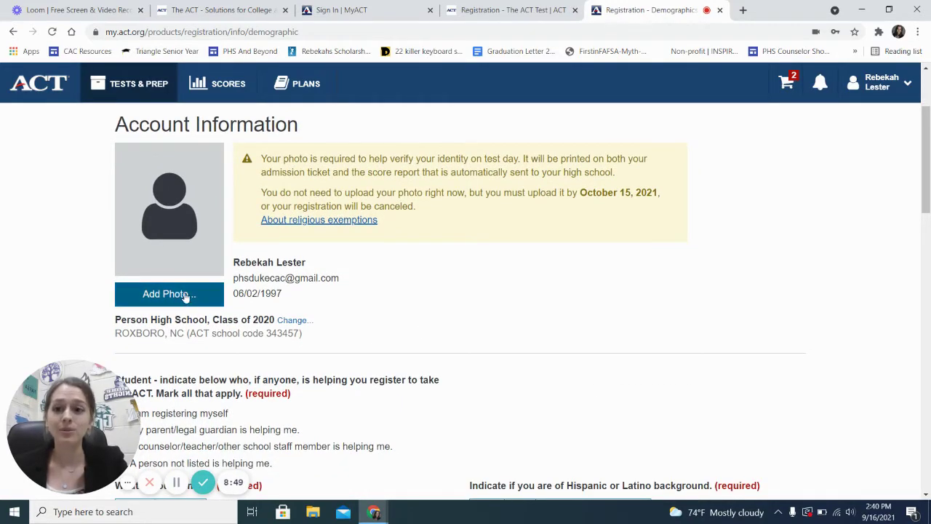
scroll(334, 313, down, 1)
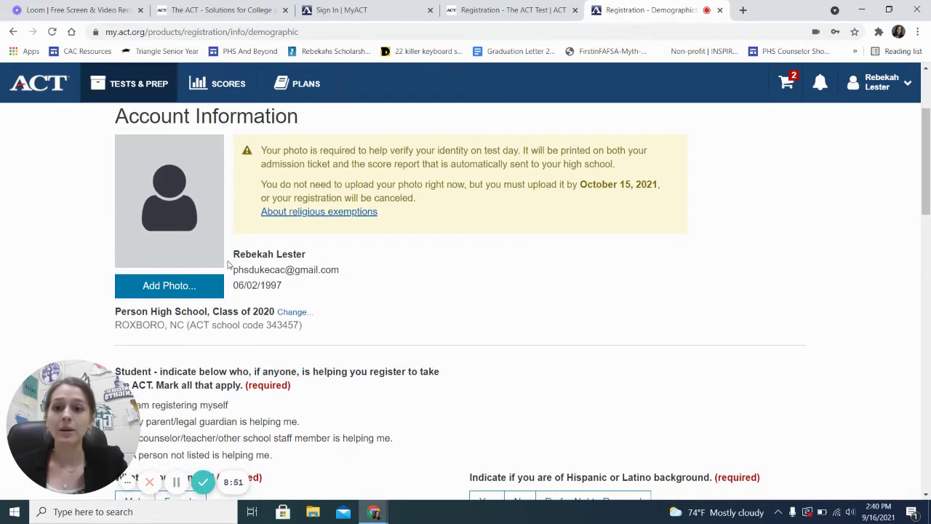
scroll(357, 283, up, 1)
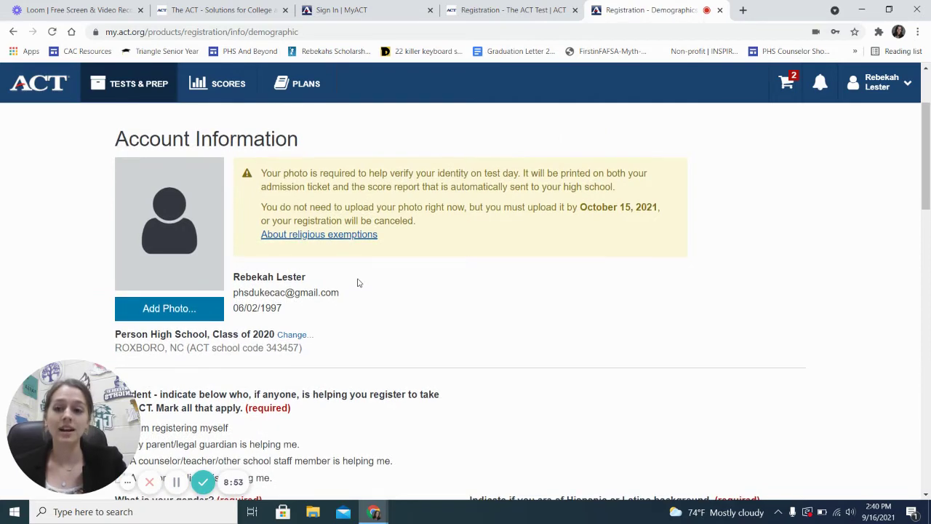
scroll(357, 283, down, 2)
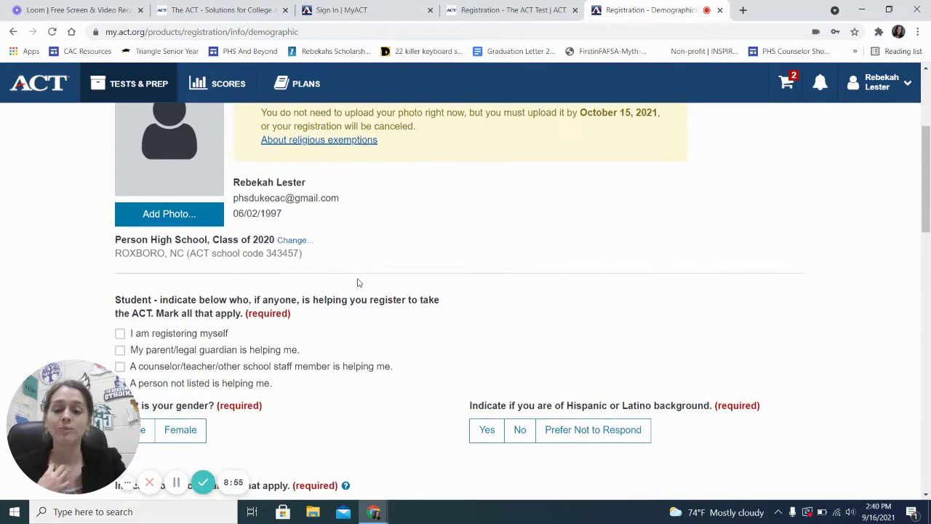
scroll(357, 283, up, 3)
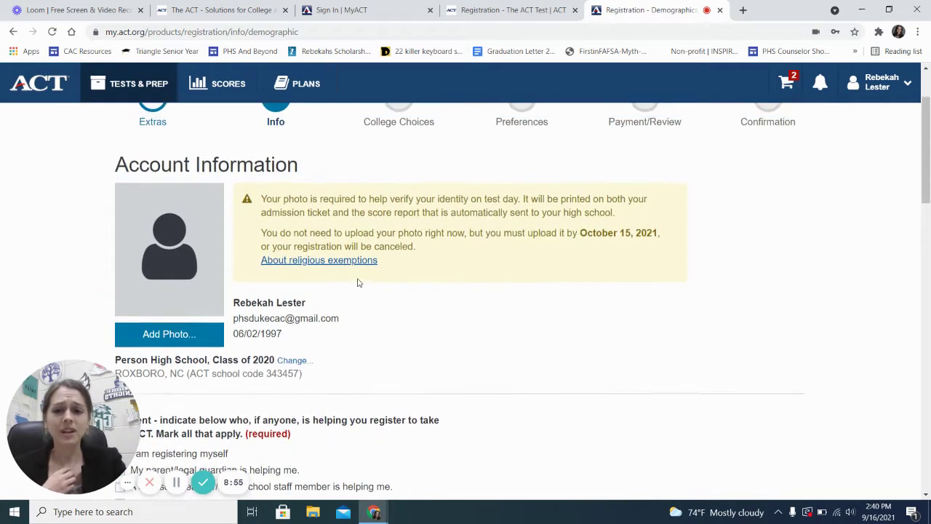
click(154, 339)
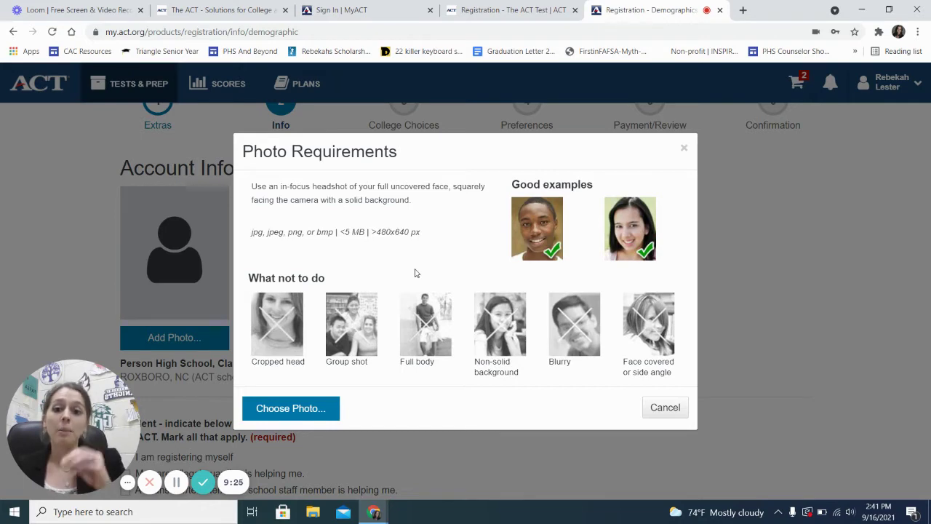
Cancel the file picker and the Photo Requirements dialog without uploading a photo
click(285, 410)
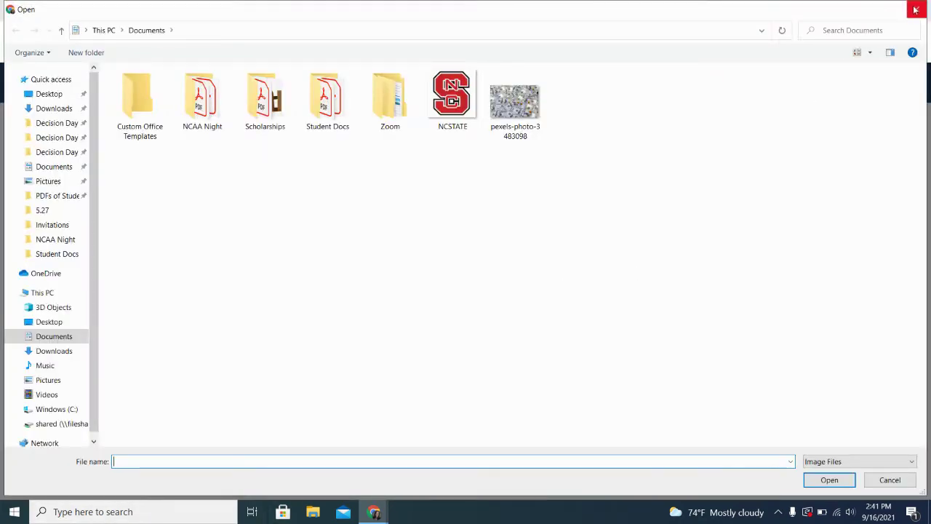
click(916, 9)
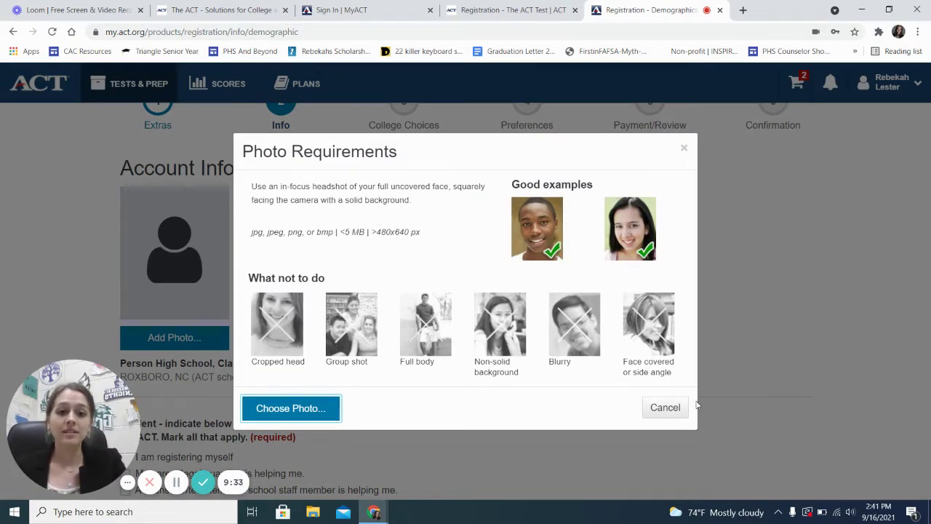
click(666, 409)
Highlight the October 15, 2021 photo upload deadline in Account Information
scroll(452, 345, down, 2)
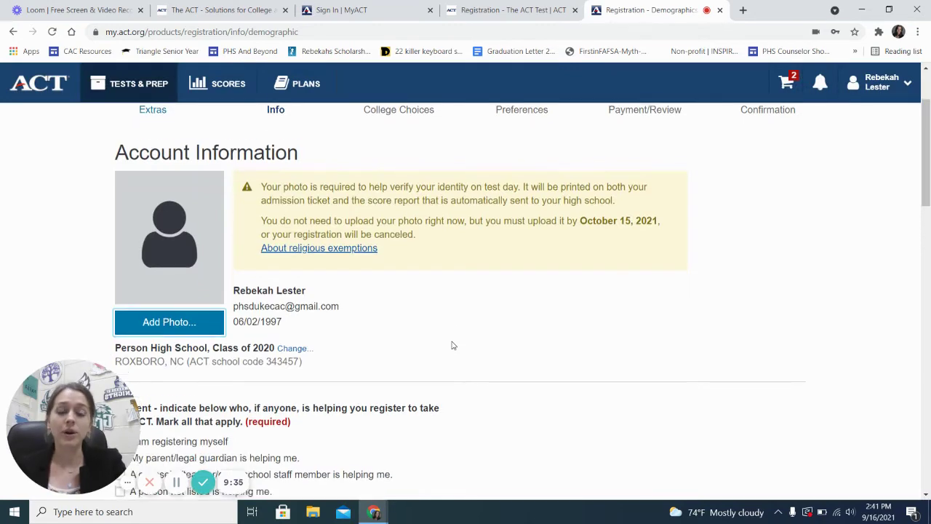
scroll(451, 345, up, 2)
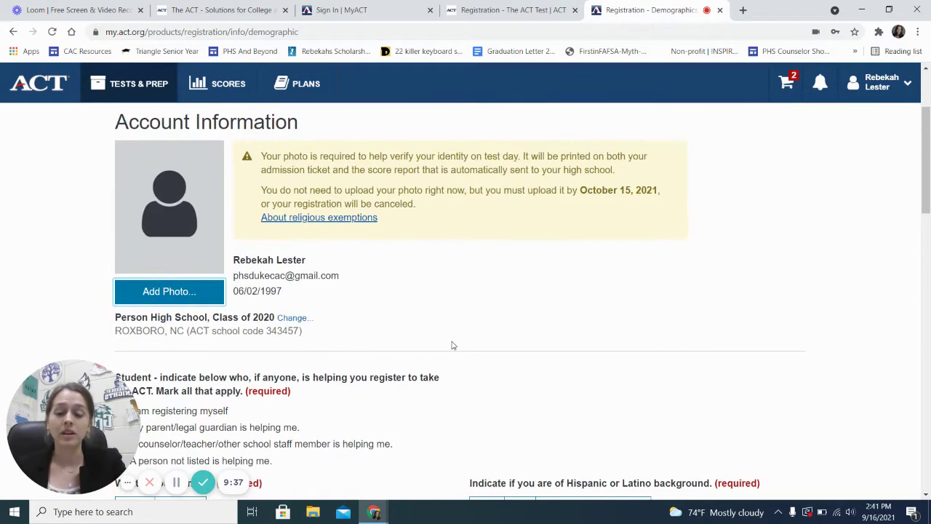
scroll(256, 318, up, 1)
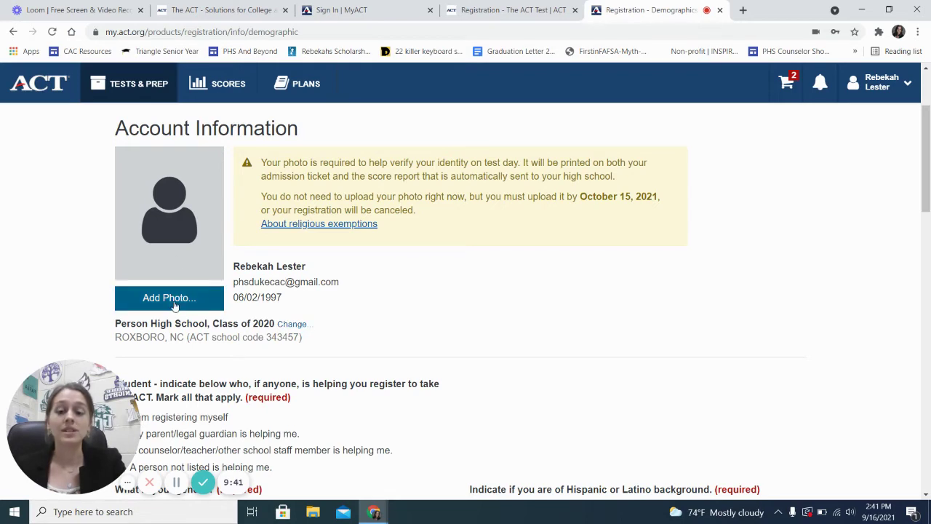
scroll(383, 362, down, 1)
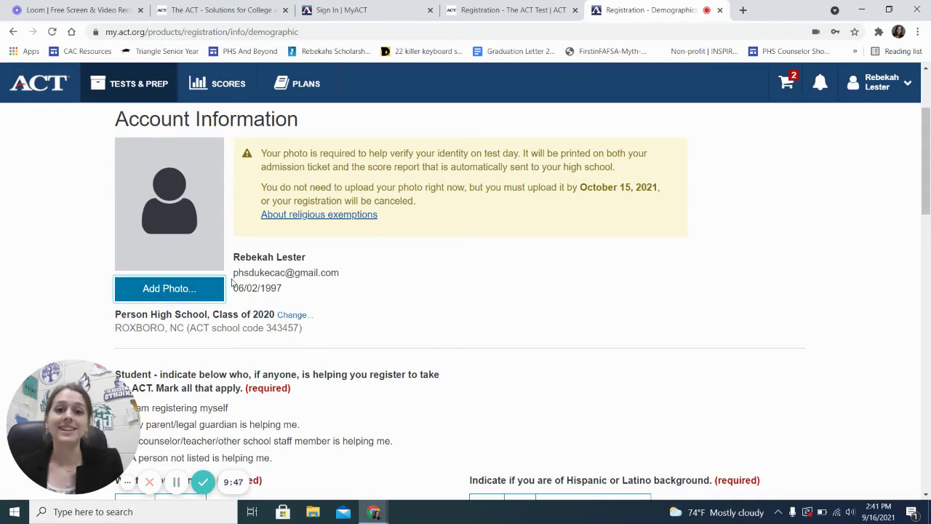
drag(580, 187, 655, 187)
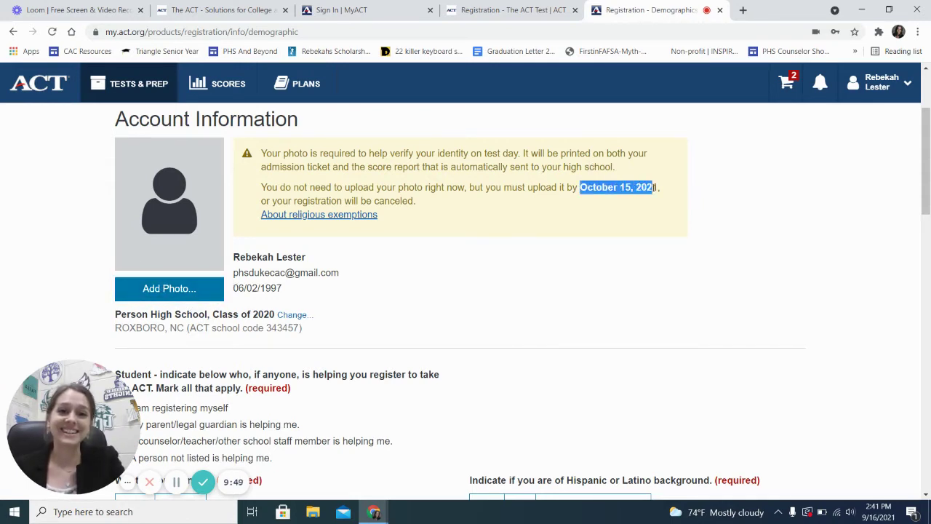
Indicate that a counselor or school staff member is helping with the registration
click(528, 243)
scroll(527, 243, down, 4)
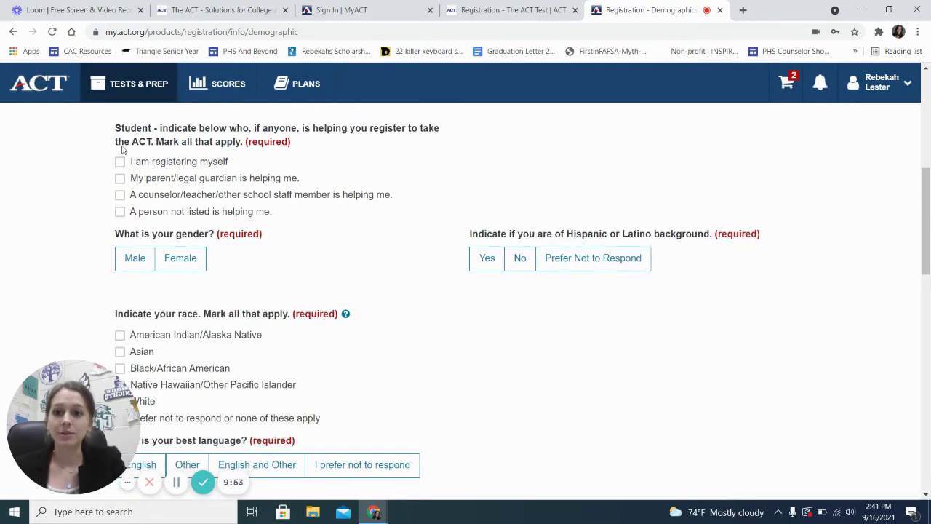
click(119, 195)
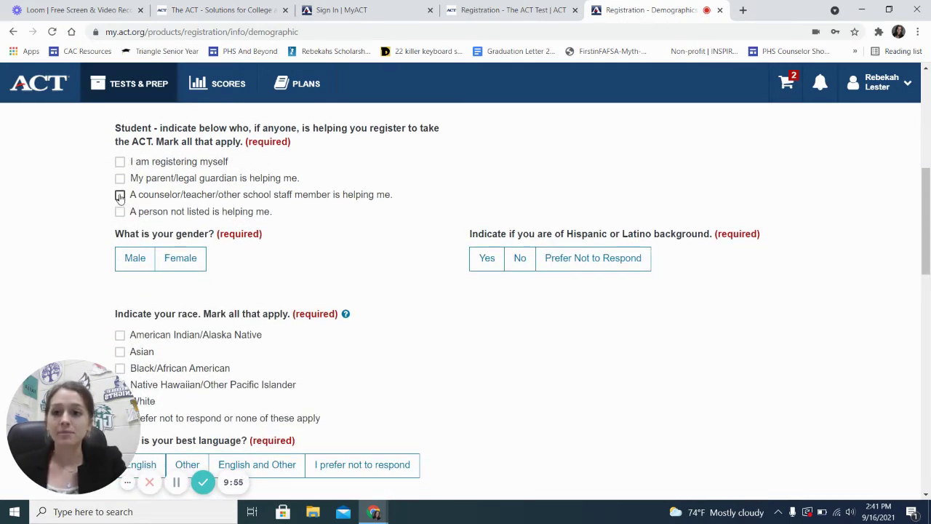
Answer Prefer Not to Respond for Hispanic/Latino, race, best and first language, and EL services questions
scroll(339, 272, down, 2)
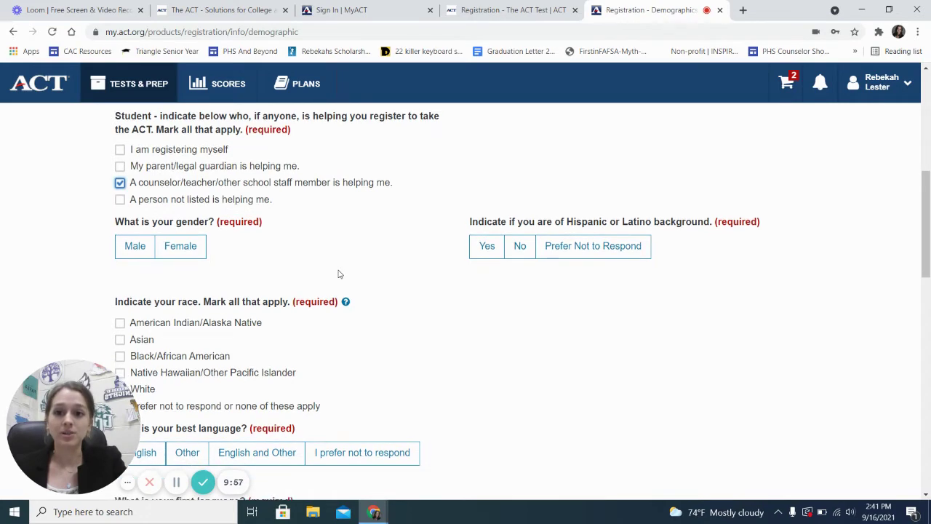
scroll(309, 226, up, 1)
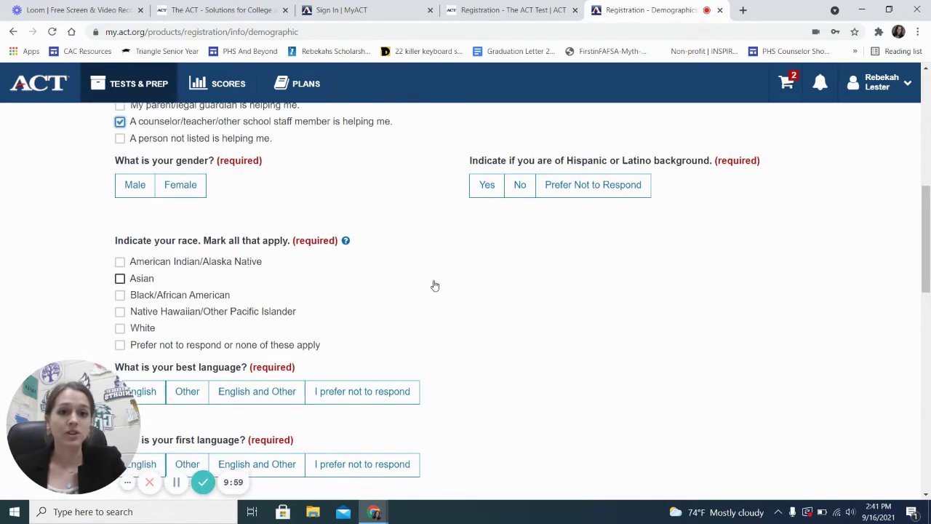
click(601, 173)
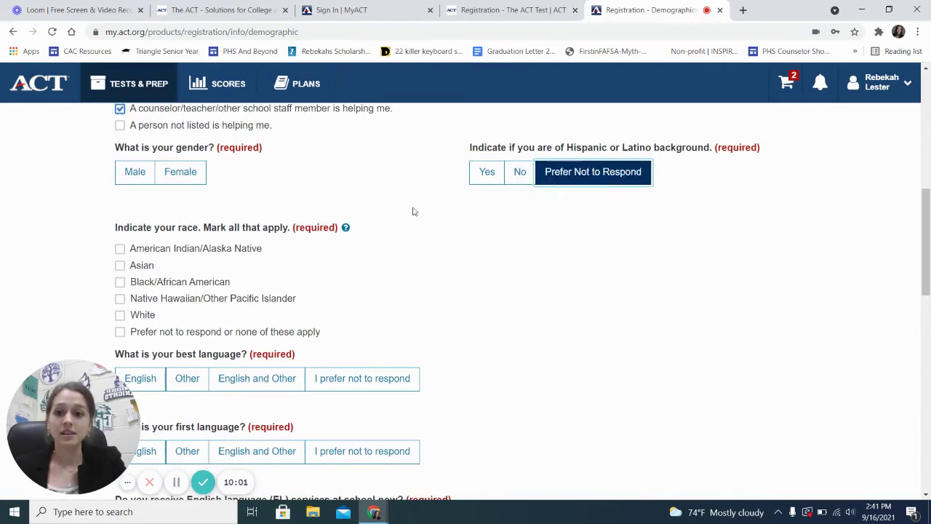
scroll(414, 210, down, 1)
click(138, 271)
scroll(325, 297, down, 1)
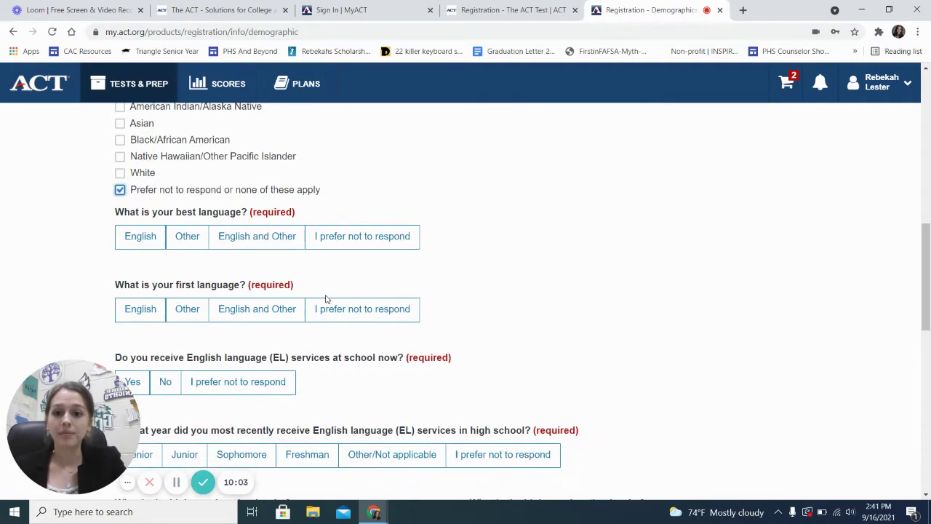
click(347, 240)
click(340, 314)
scroll(340, 315, down, 1)
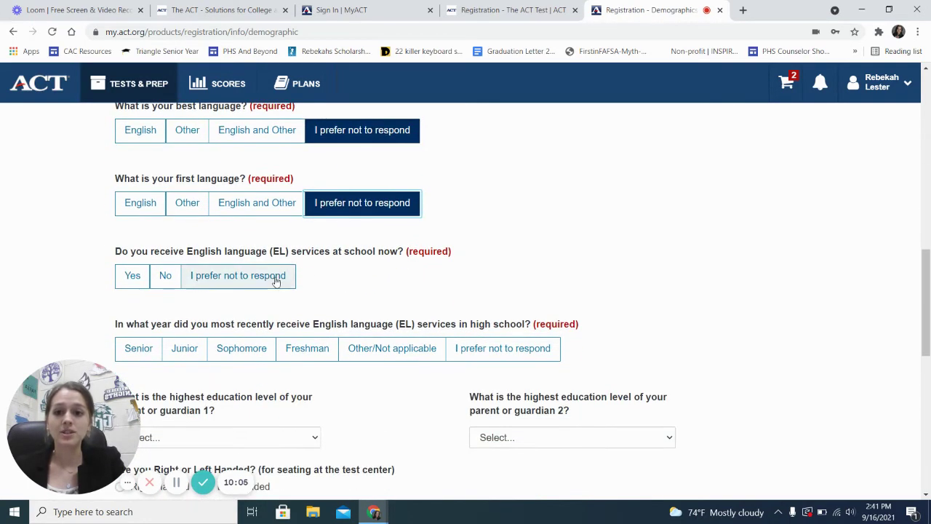
click(247, 275)
click(526, 349)
Opt in to the Educational Opportunity Service and attempt to save the demographics
scroll(368, 352, down, 1)
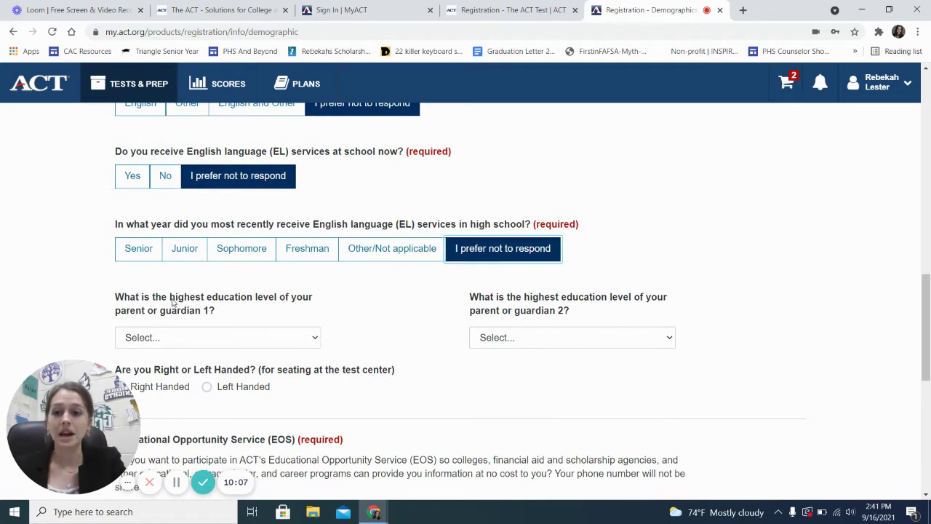
scroll(357, 332, down, 1)
scroll(316, 321, down, 1)
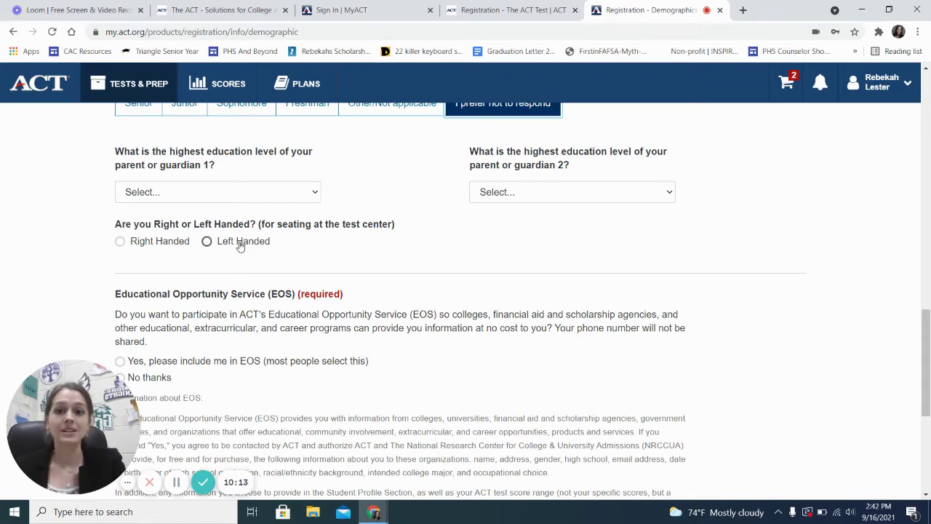
scroll(240, 246, down, 2)
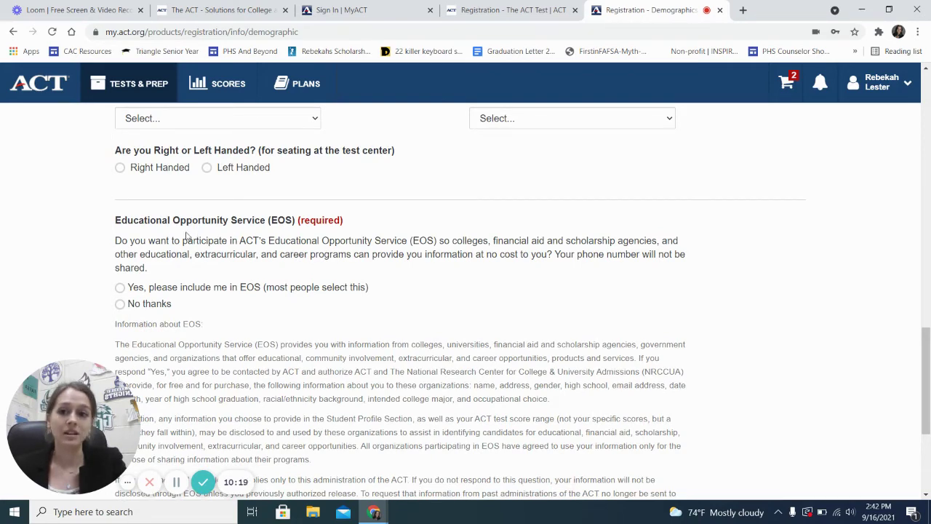
click(120, 287)
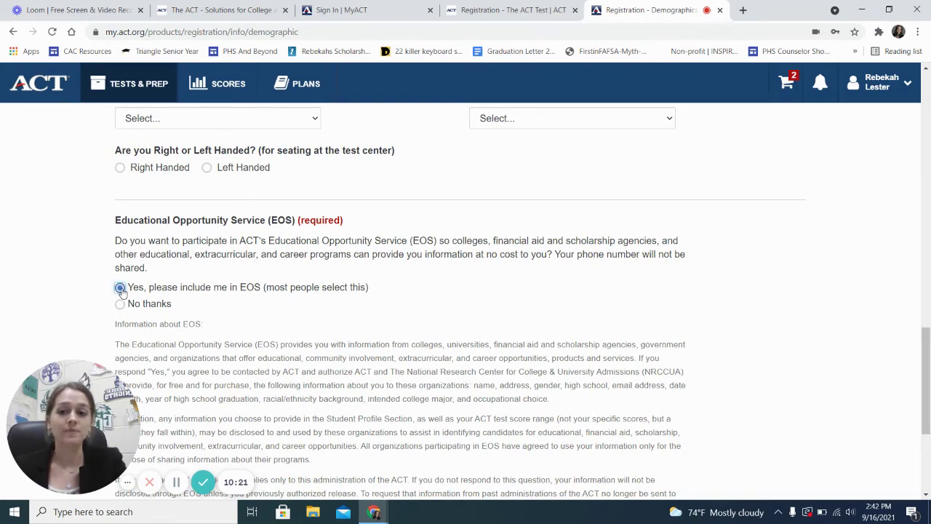
scroll(120, 288, down, 3)
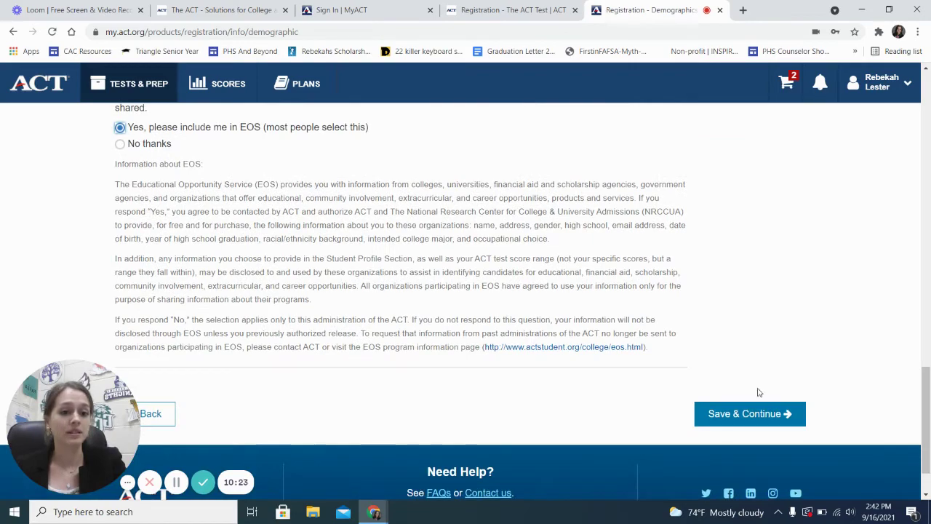
click(746, 413)
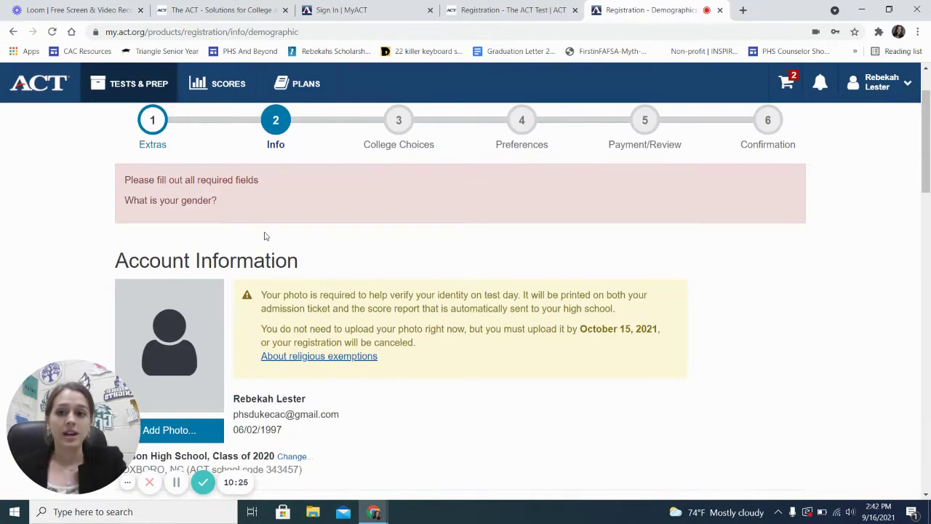
Answer the gender question with Female and save to reach the High School Resume
scroll(265, 236, down, 6)
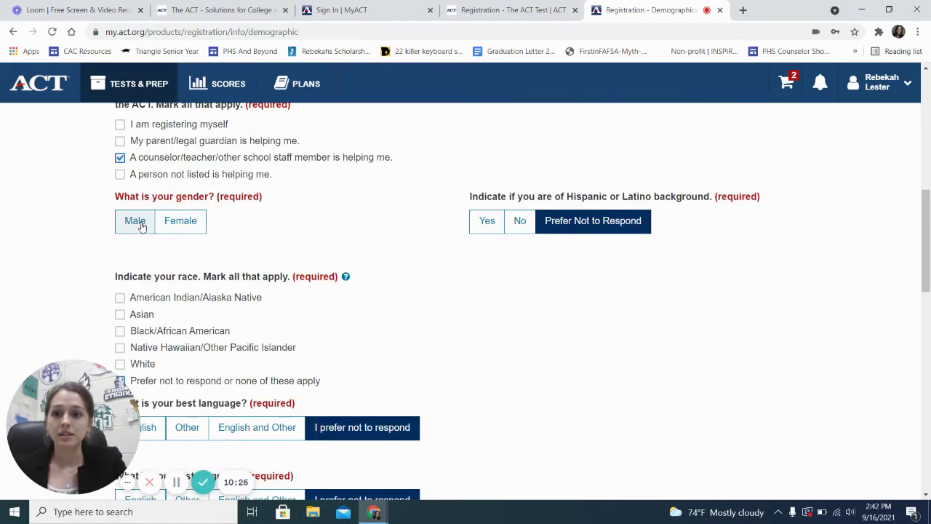
click(180, 221)
scroll(519, 328, down, 15)
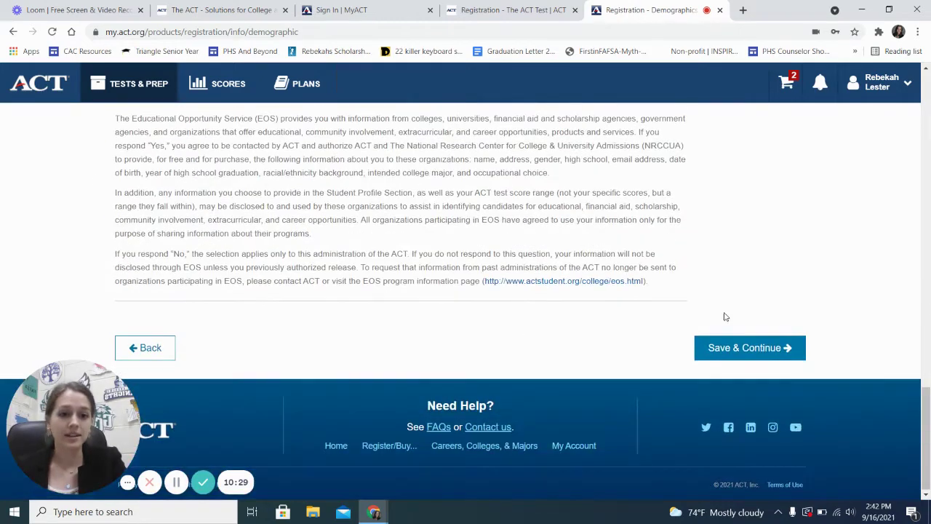
click(736, 348)
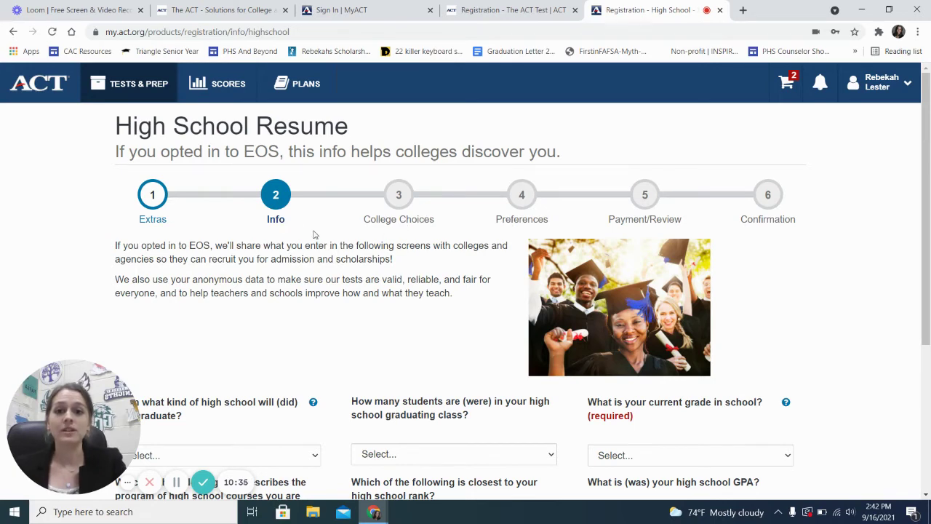
Set the required current grade to 12th on the High School Resume and save
scroll(345, 292, down, 3)
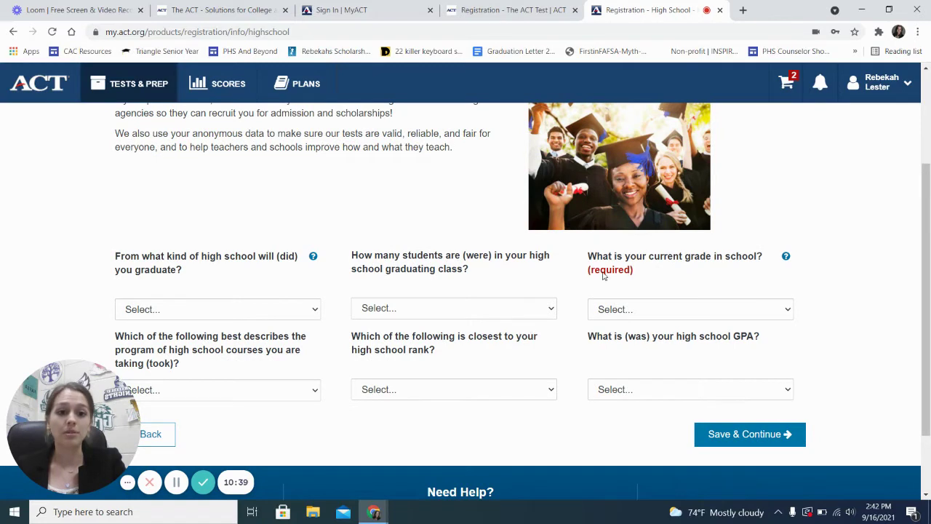
double_click(603, 275)
scroll(603, 275, down, 1)
click(630, 291)
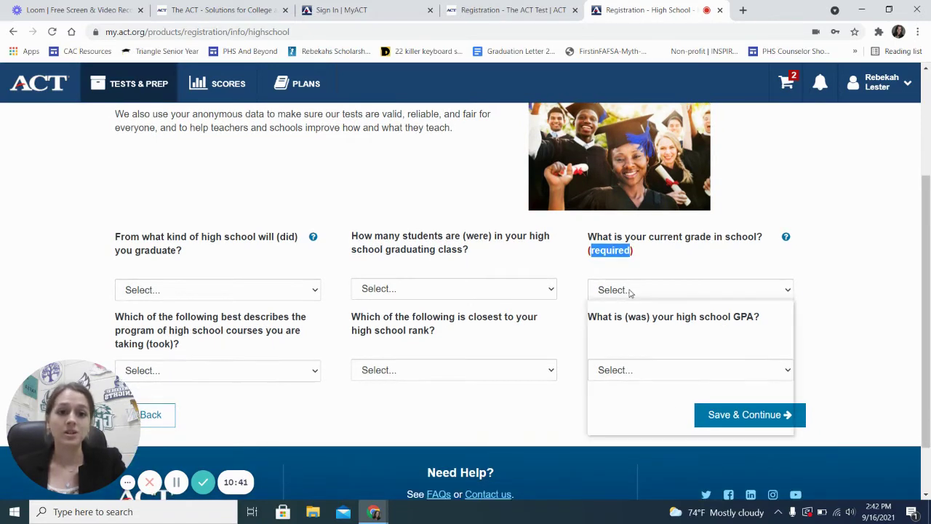
click(622, 391)
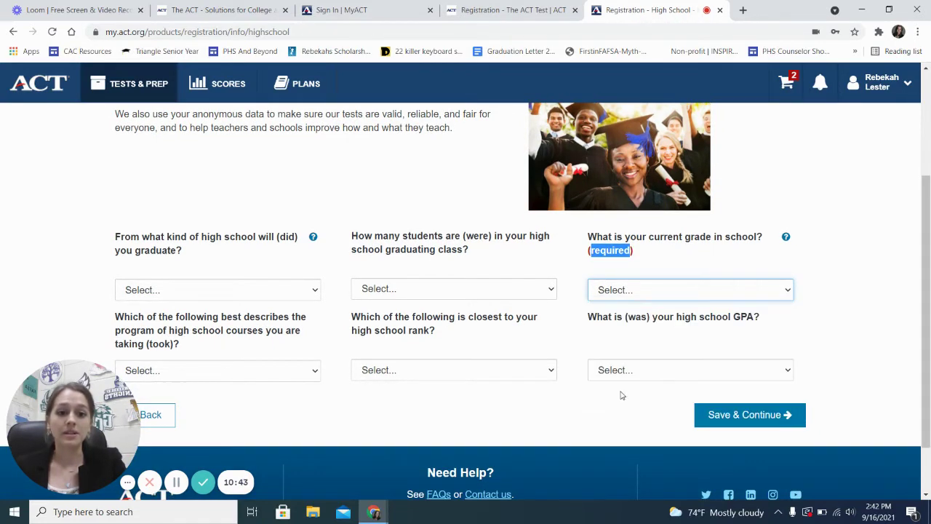
click(741, 416)
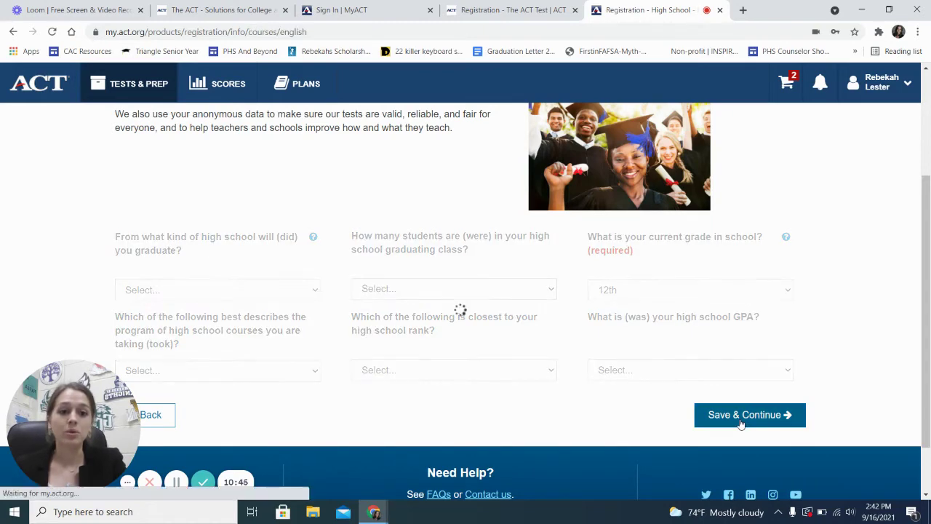
Dismiss the courses and grades instructions and skip the English courses page
scroll(431, 198, down, 1)
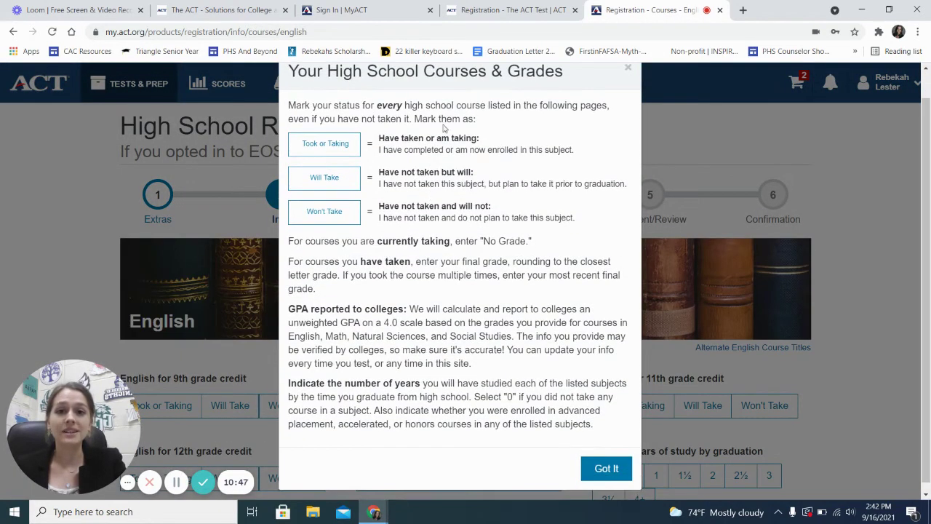
scroll(476, 292, up, 1)
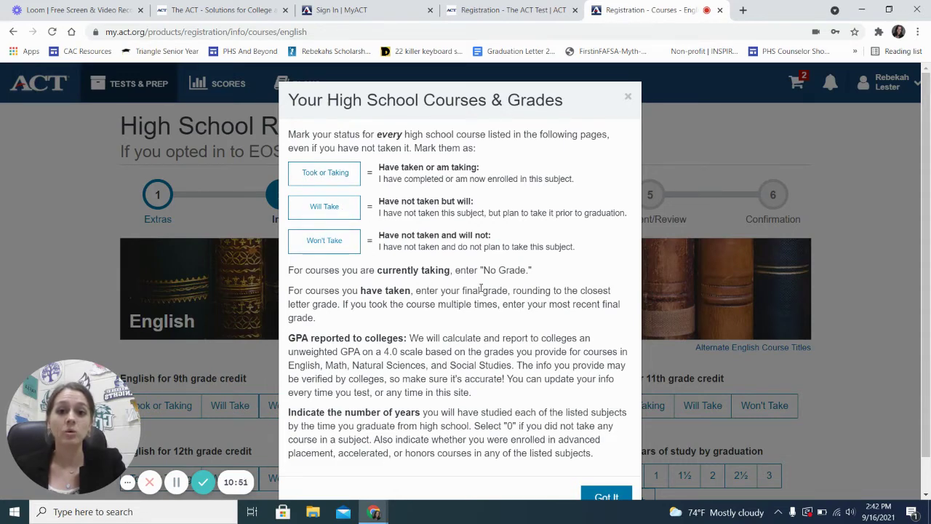
scroll(639, 451, down, 1)
click(606, 460)
scroll(482, 290, down, 3)
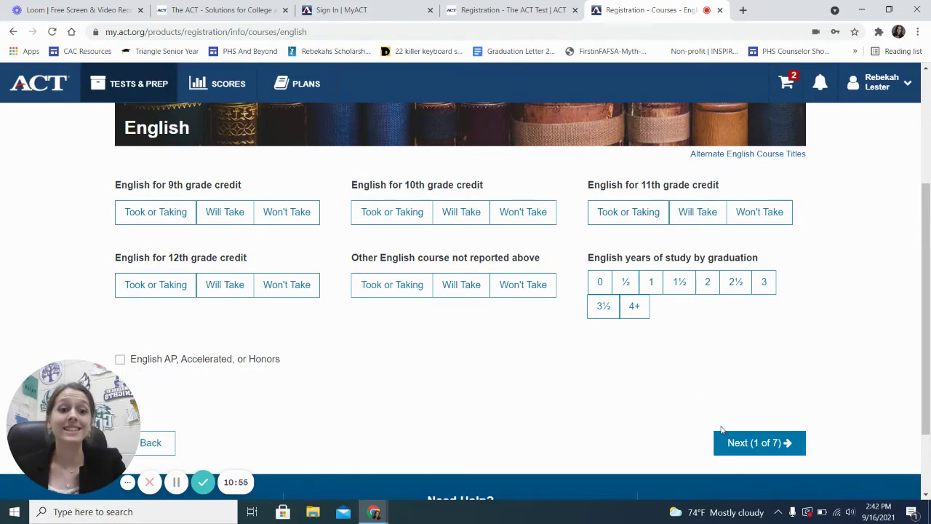
click(728, 440)
Skip the Math, Natural Sciences, Social Studies, Foreign Languages and Arts pages unanswered
scroll(721, 407, down, 4)
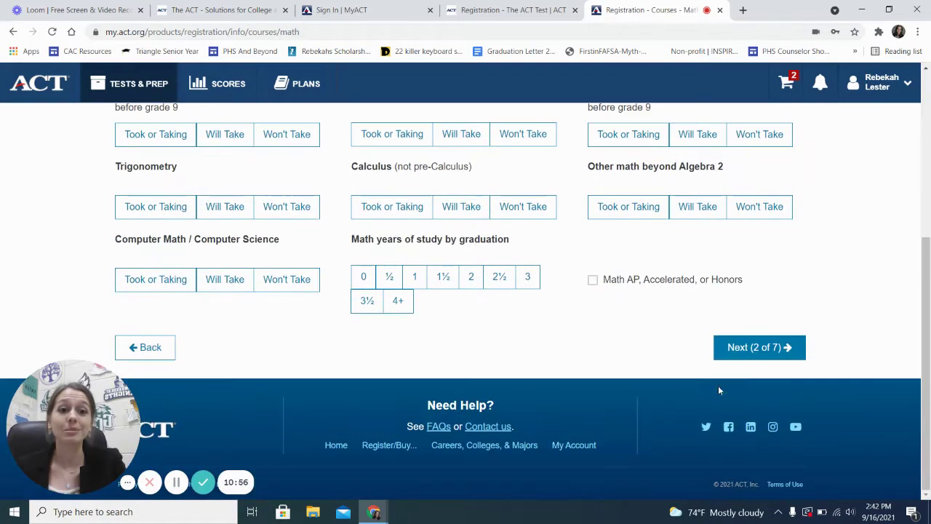
click(785, 348)
scroll(752, 315, down, 2)
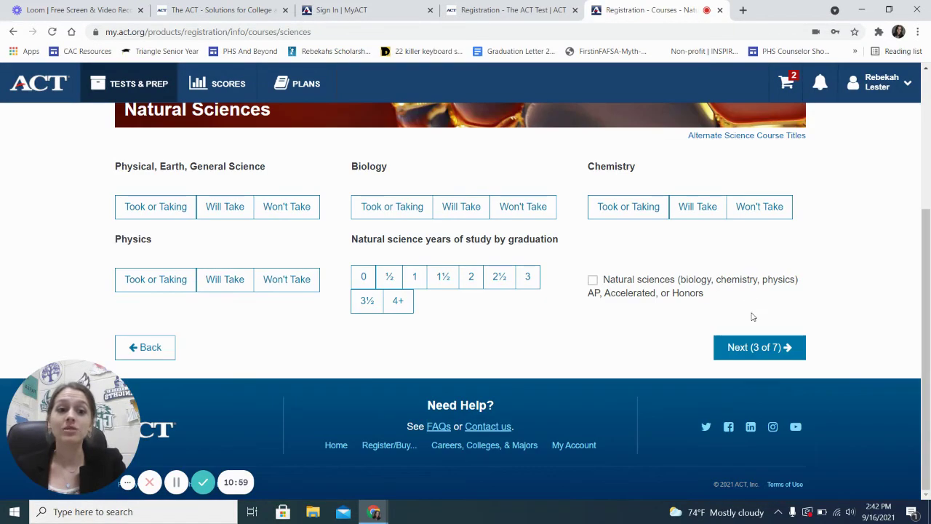
click(744, 348)
scroll(699, 252, down, 5)
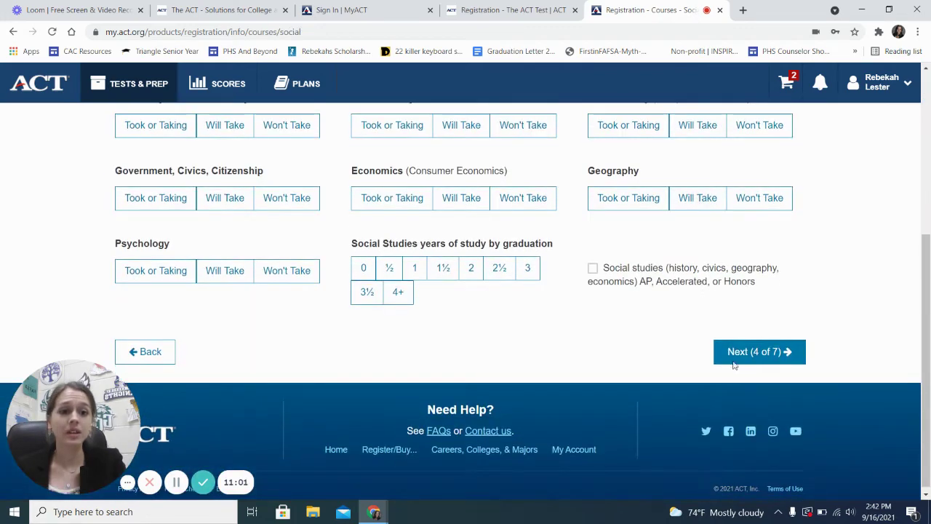
click(756, 352)
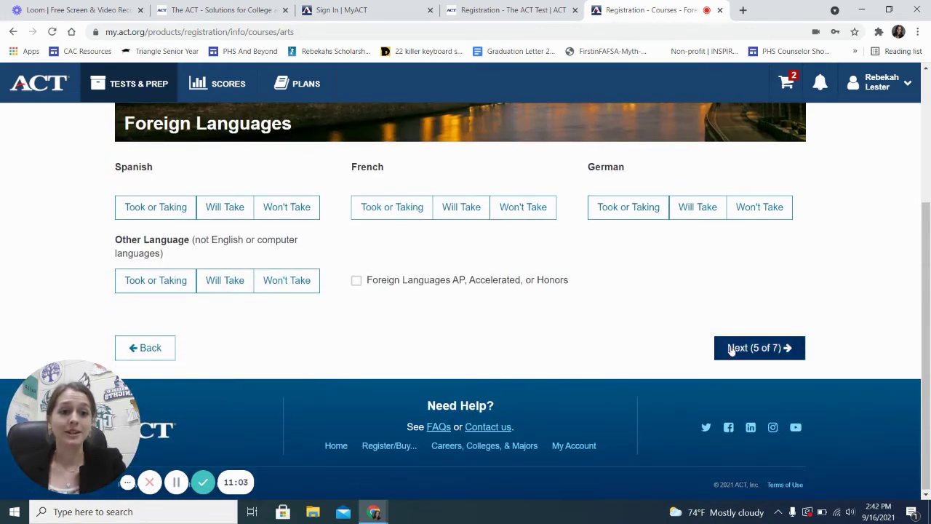
click(732, 347)
click(753, 356)
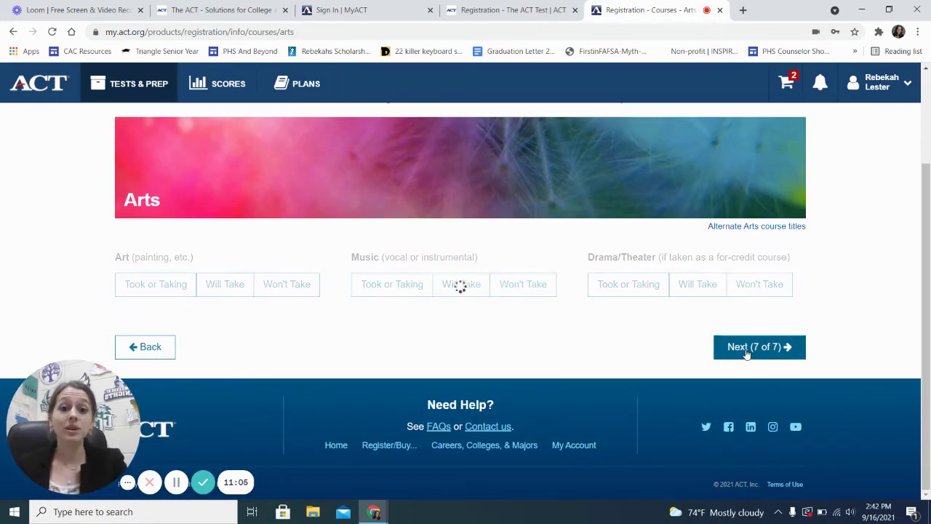
Leave Extracurriculars blank and advance to the College Plans financial-aid questions
scroll(667, 338, down, 4)
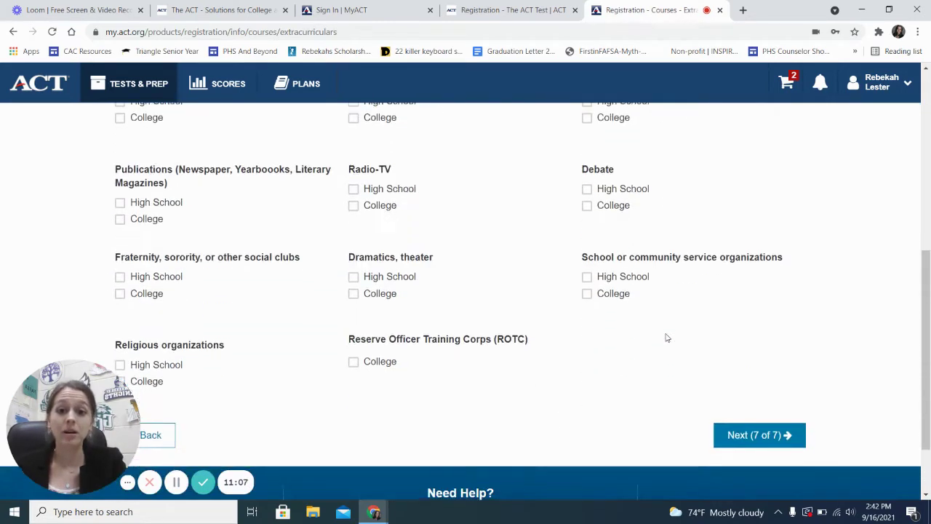
scroll(668, 337, up, 4)
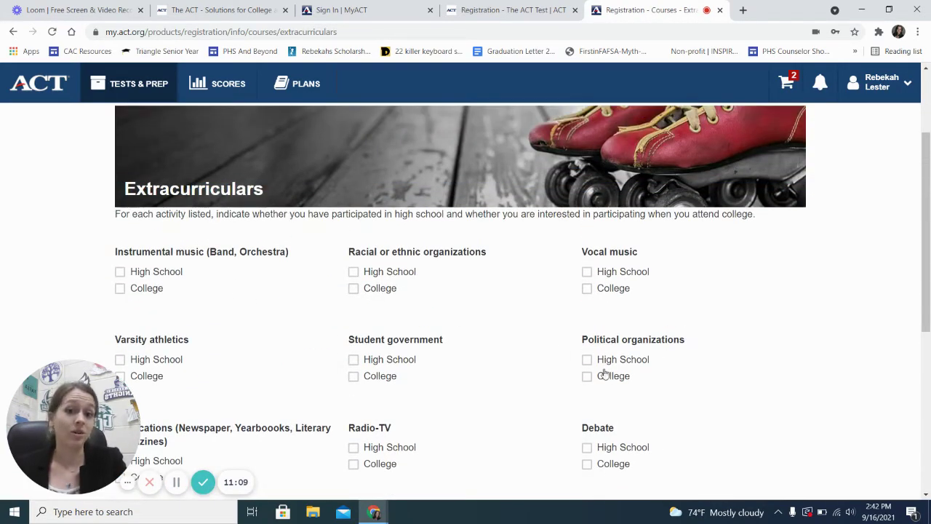
scroll(603, 376, down, 4)
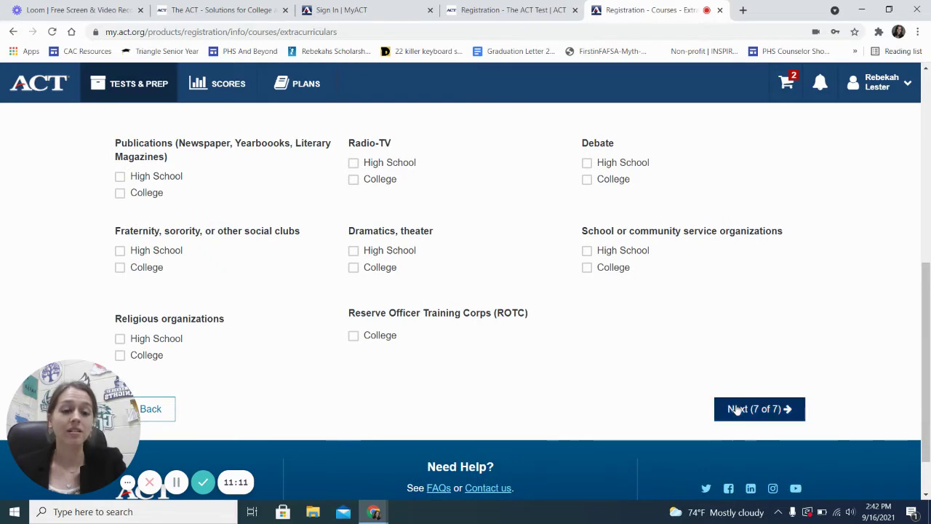
click(733, 410)
scroll(531, 386, down, 2)
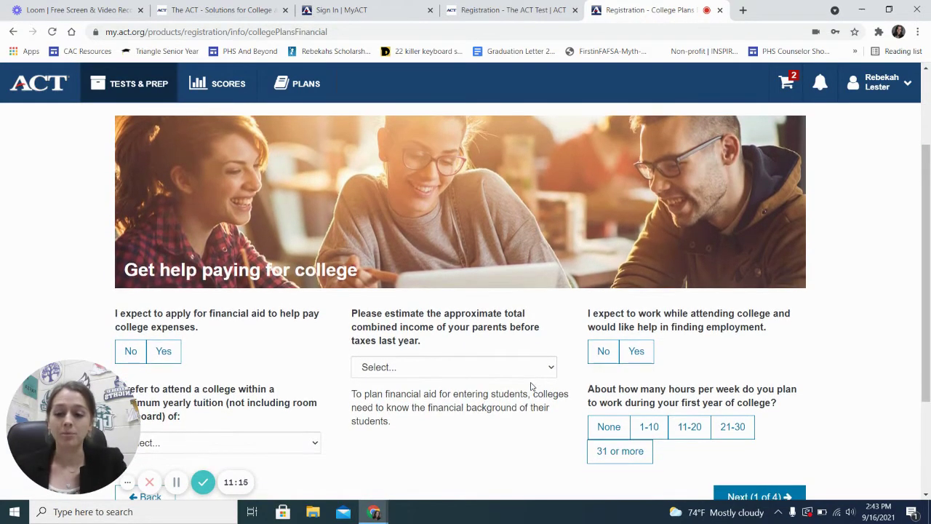
Skip the financial questions and set study area, occupation, major and specific occupation to Undecided
scroll(531, 386, down, 2)
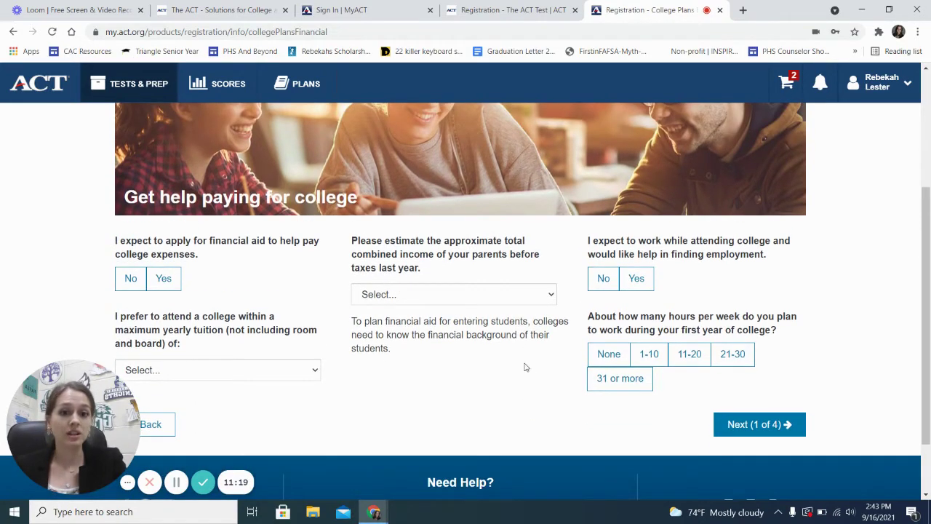
click(752, 426)
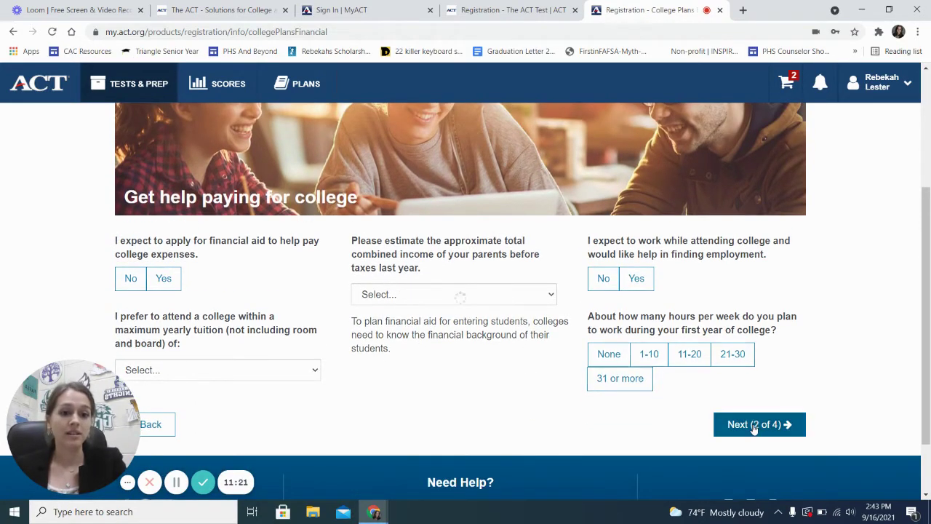
scroll(608, 305, down, 3)
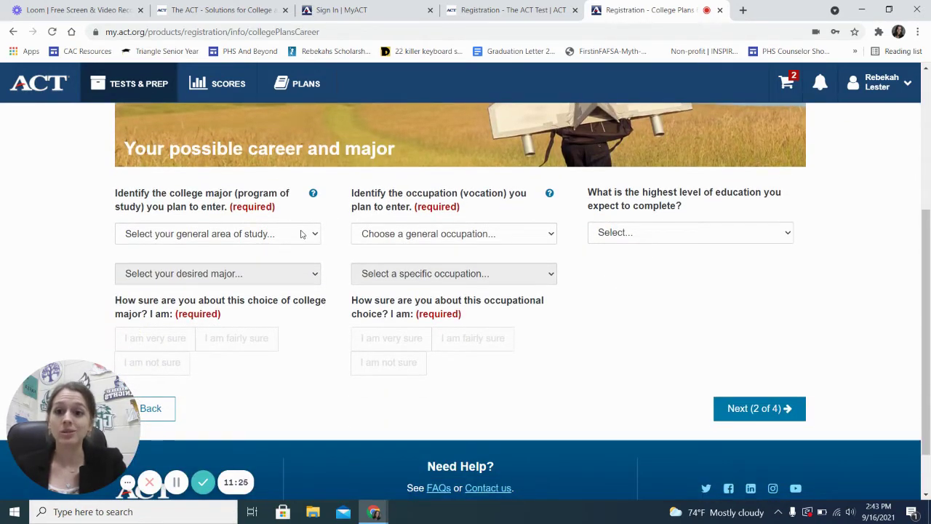
click(274, 235)
click(262, 262)
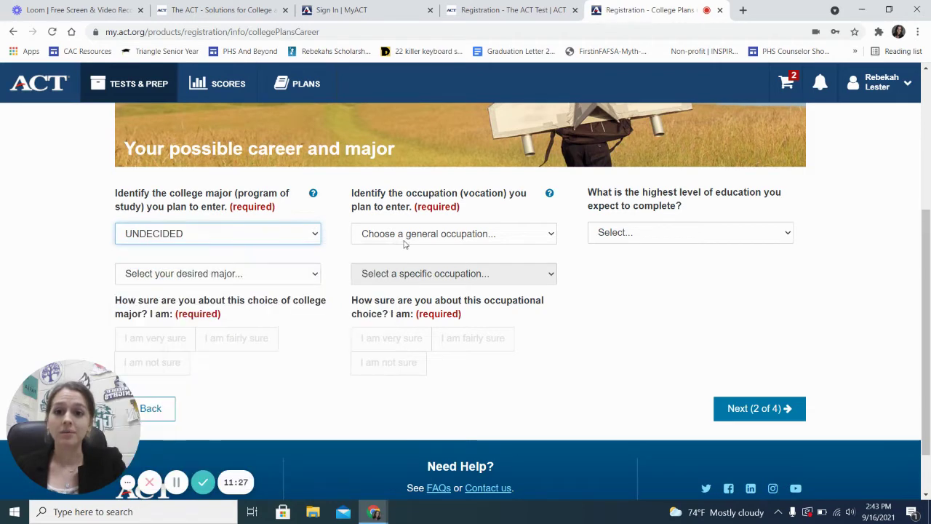
click(403, 237)
click(378, 262)
click(306, 273)
click(276, 301)
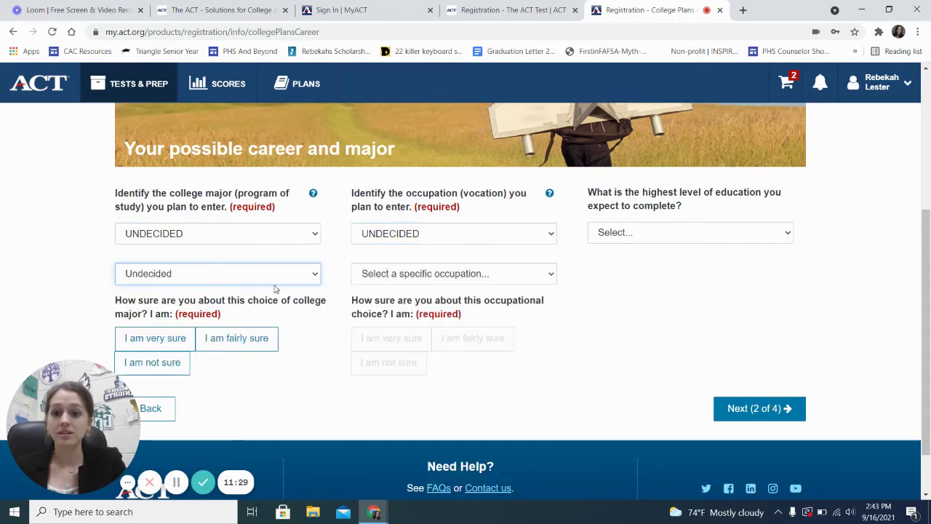
click(404, 273)
click(393, 302)
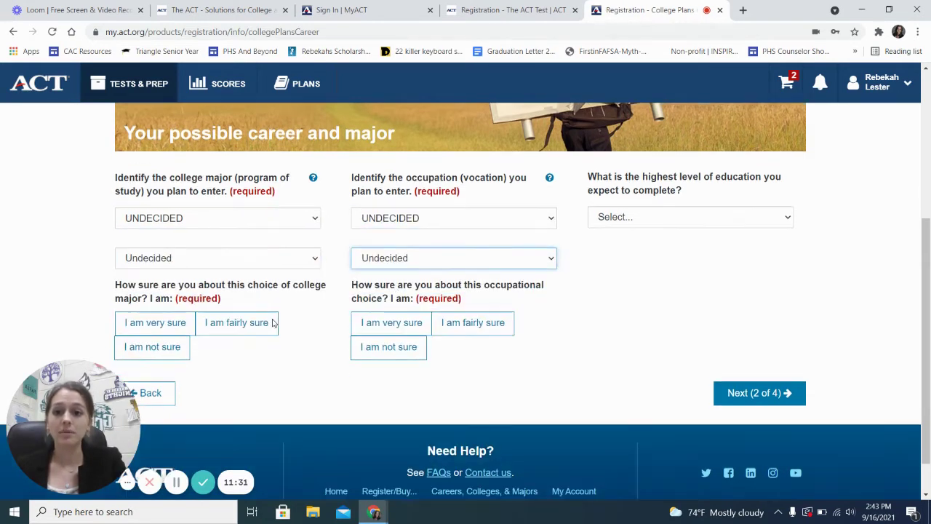
Mark 'I am very sure' for both the major and occupation choices and save
scroll(272, 325, down, 1)
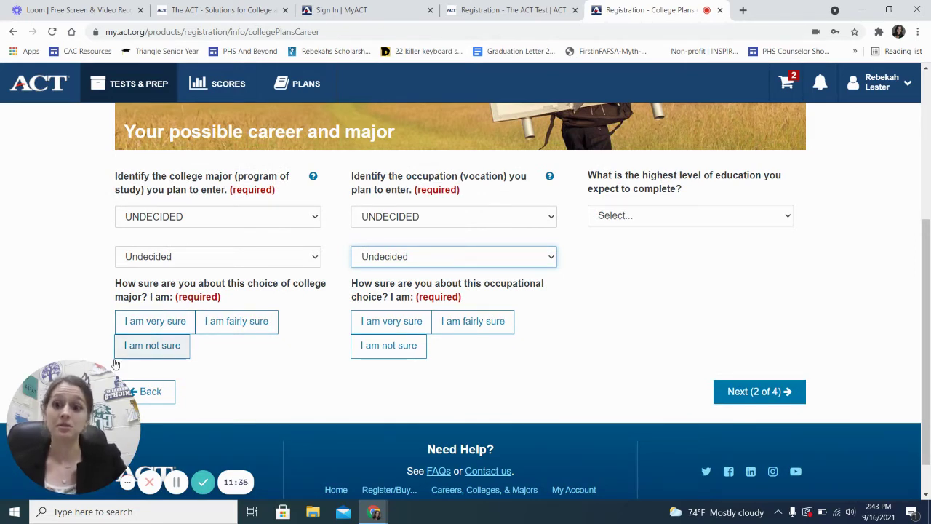
click(166, 324)
click(413, 320)
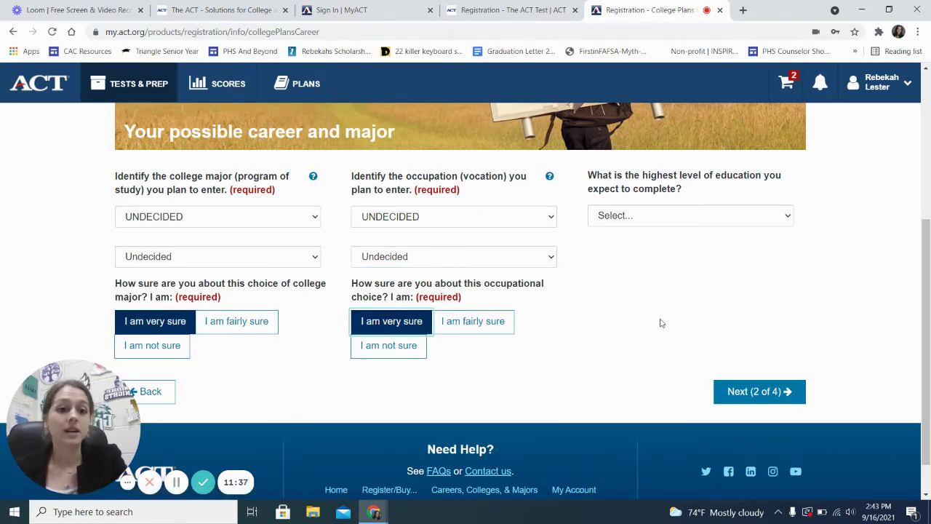
click(743, 393)
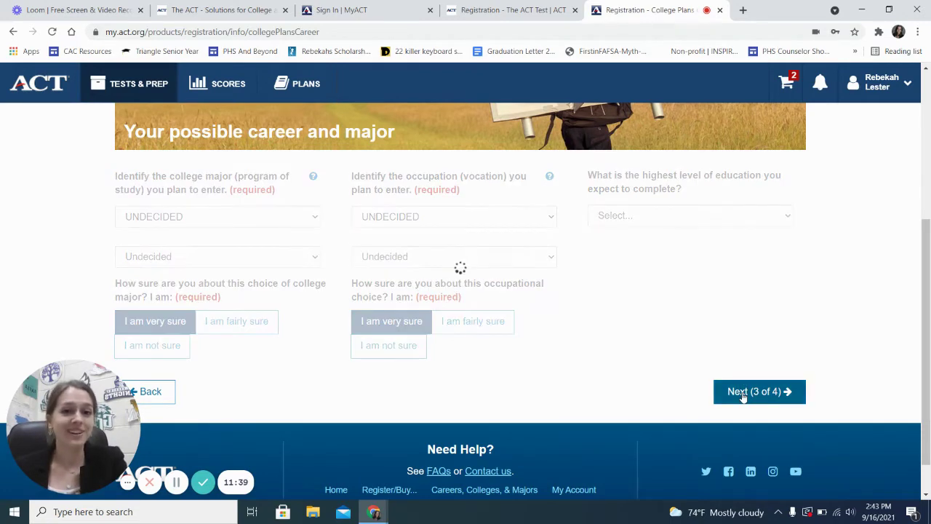
Skip the needs and interests and college preferences pages to reach score recipients
scroll(556, 366, down, 2)
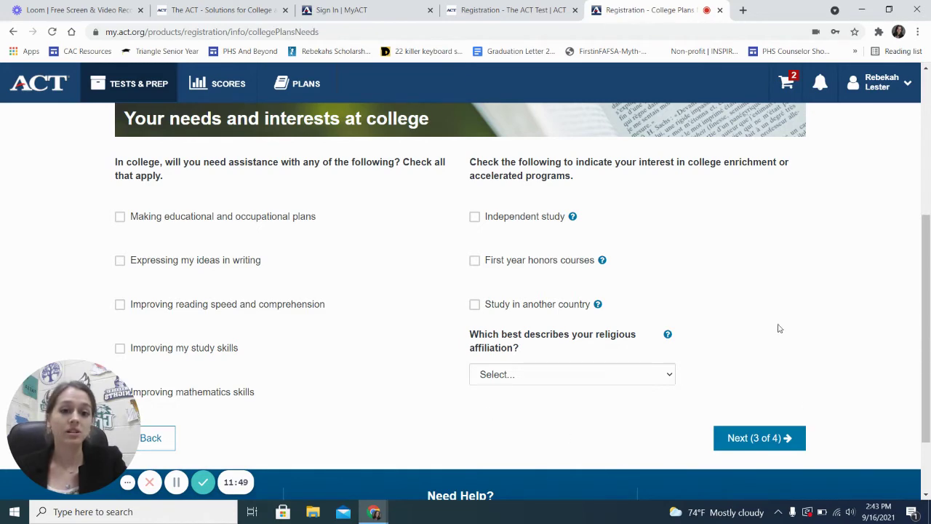
click(774, 439)
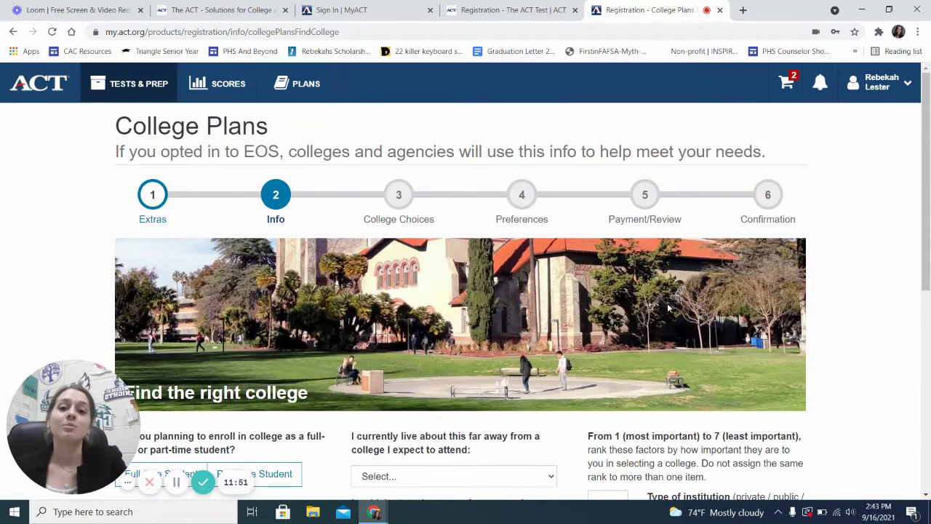
scroll(667, 307, down, 5)
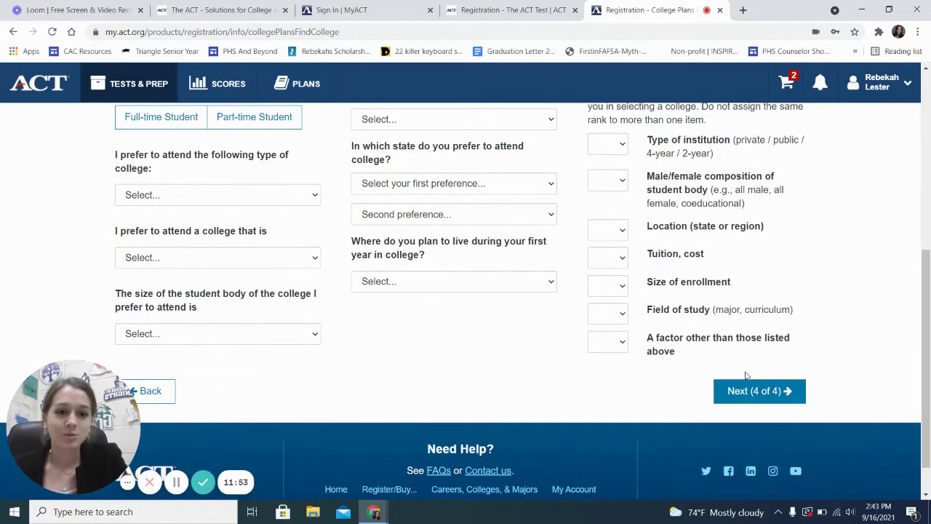
click(734, 387)
scroll(562, 318, down, 2)
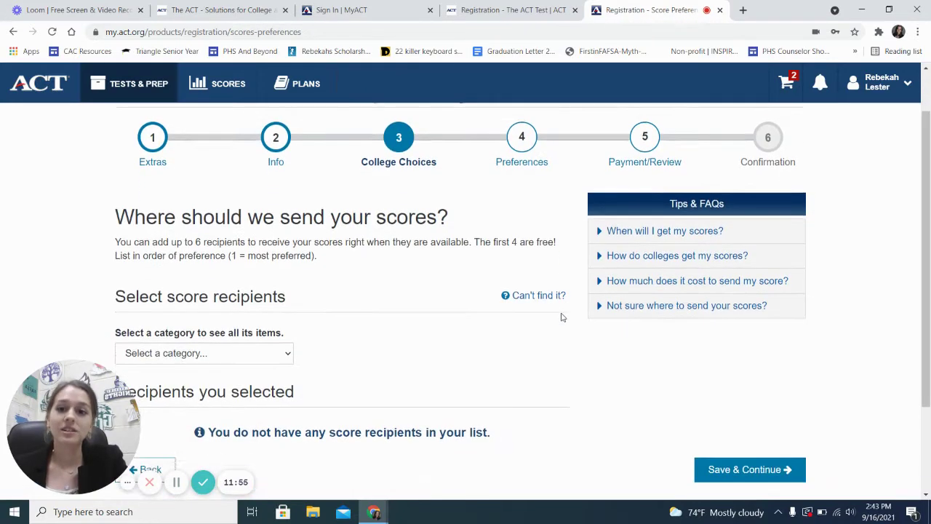
Highlight the '4 are free!' note about free score reports
scroll(561, 316, up, 1)
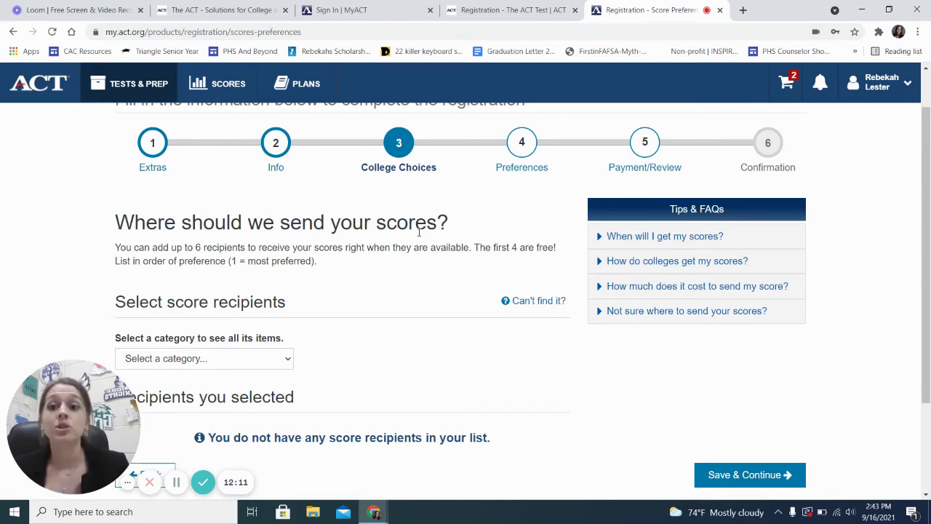
scroll(418, 232, down, 1)
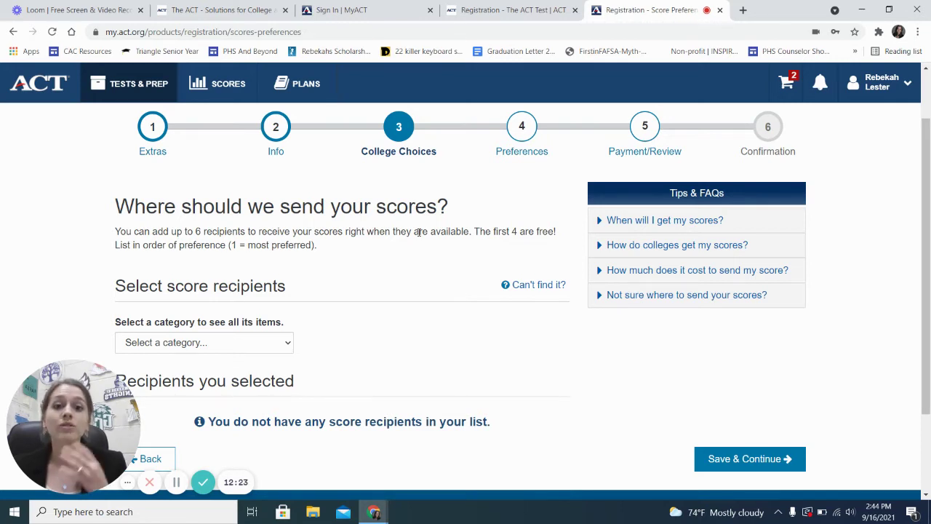
drag(556, 232, 512, 231)
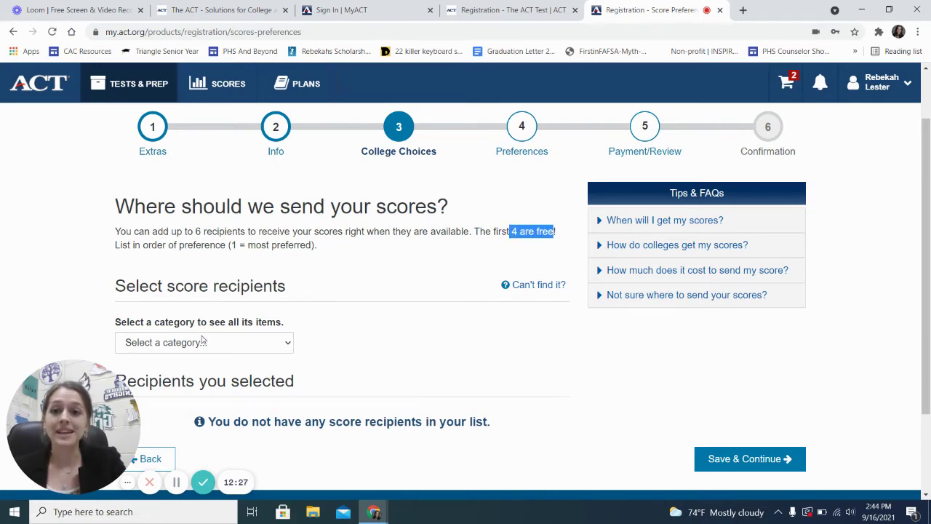
scroll(261, 345, down, 1)
scroll(260, 345, down, 1)
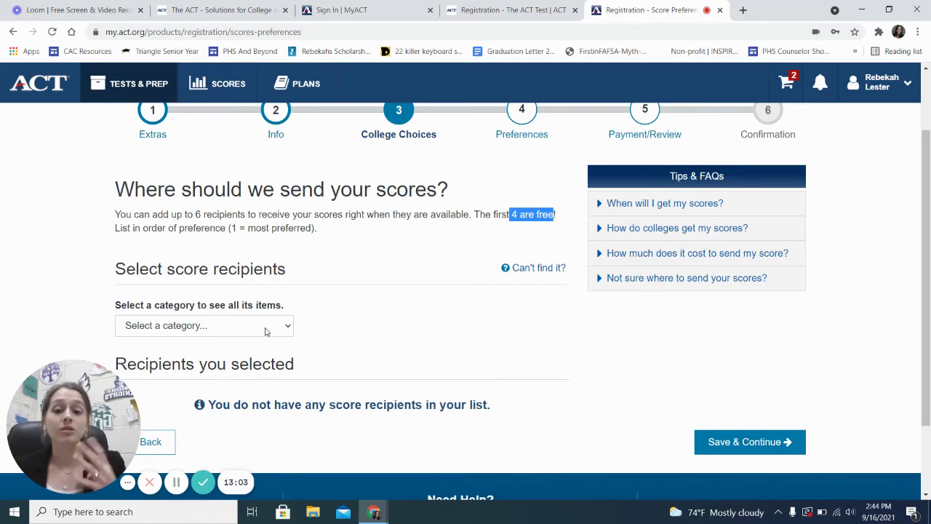
scroll(573, 401, down, 1)
Clear the highlight and submit College Choices with no score recipients added
click(573, 401)
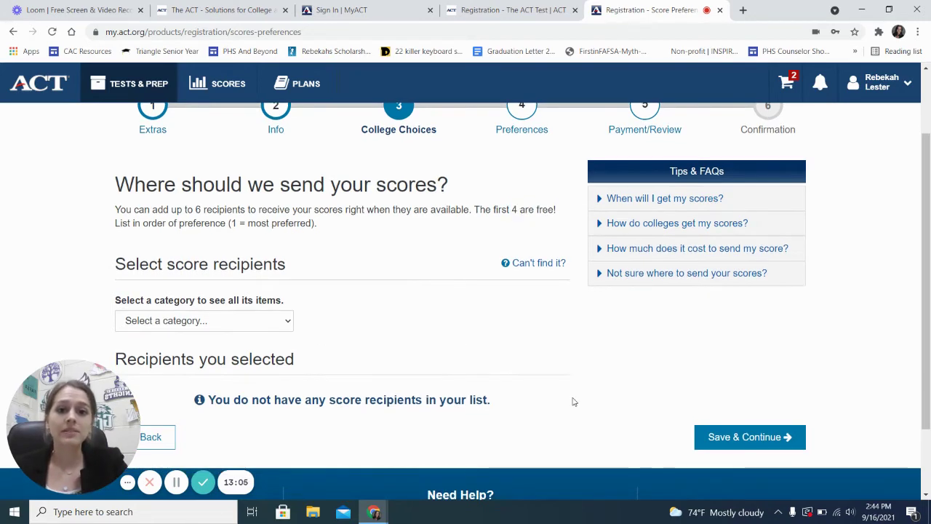
scroll(573, 402, up, 1)
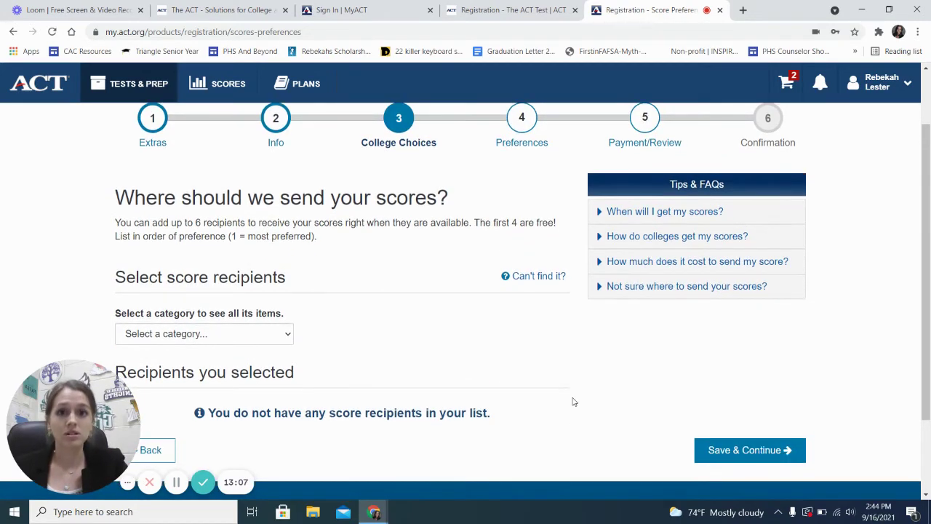
scroll(667, 395, down, 1)
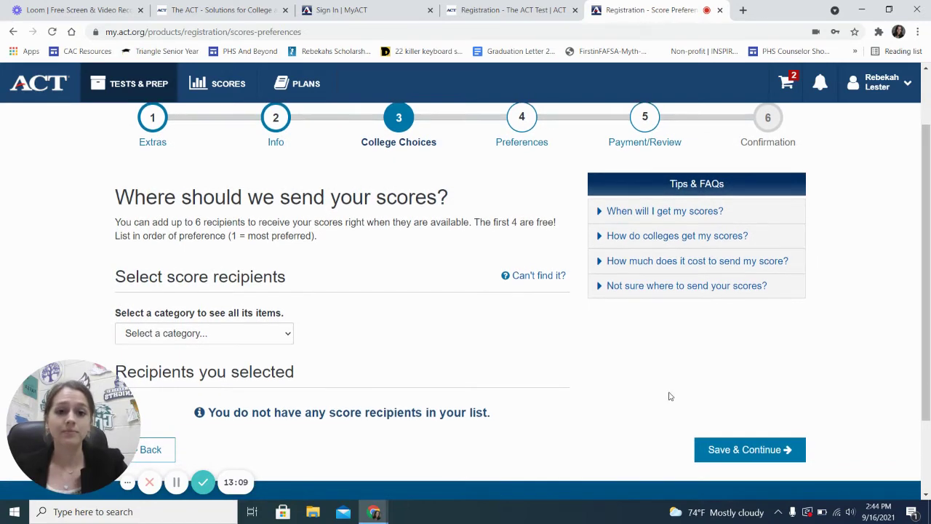
scroll(605, 395, down, 1)
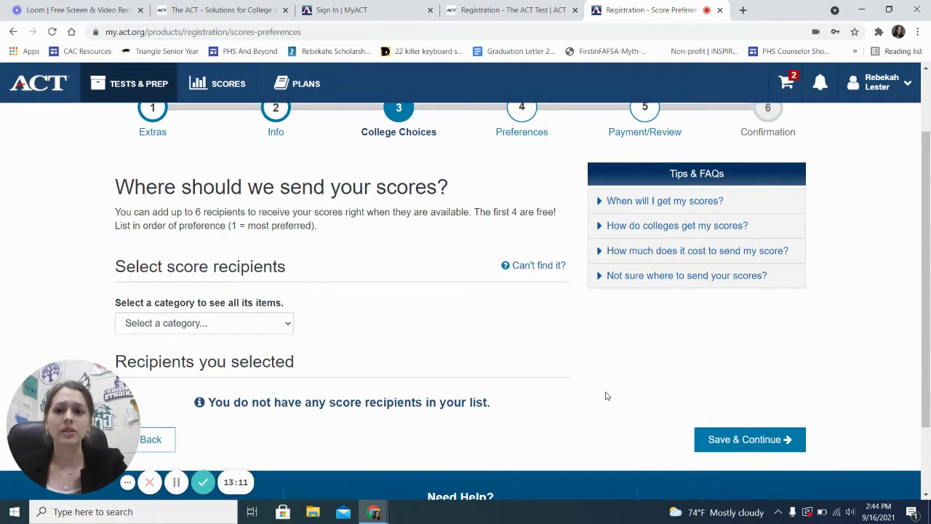
scroll(605, 395, up, 1)
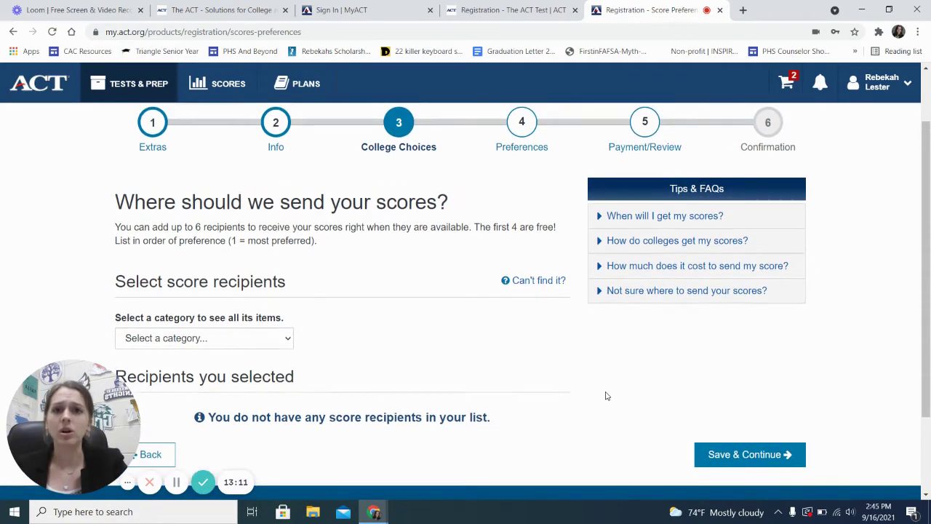
click(759, 460)
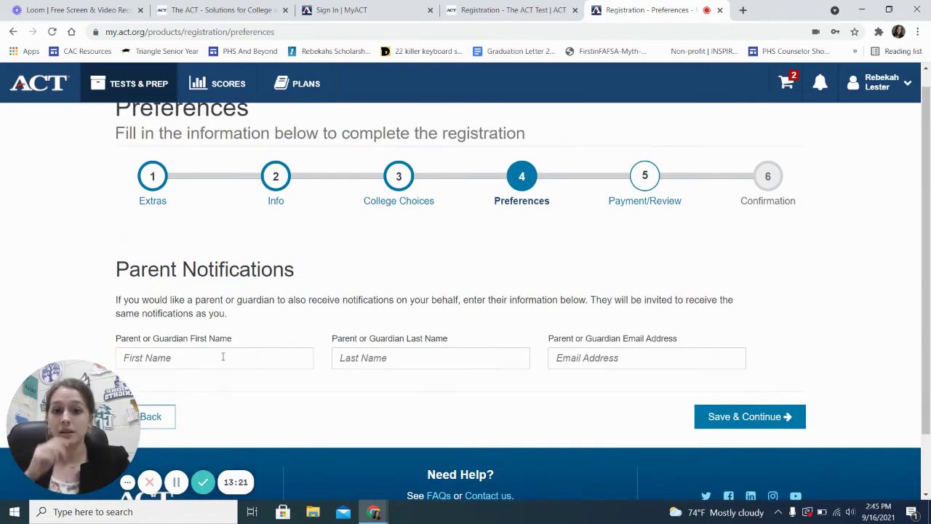
Enter the parent or guardian's first and last name in Parent Notifications
click(223, 357)
text(Rbeke)
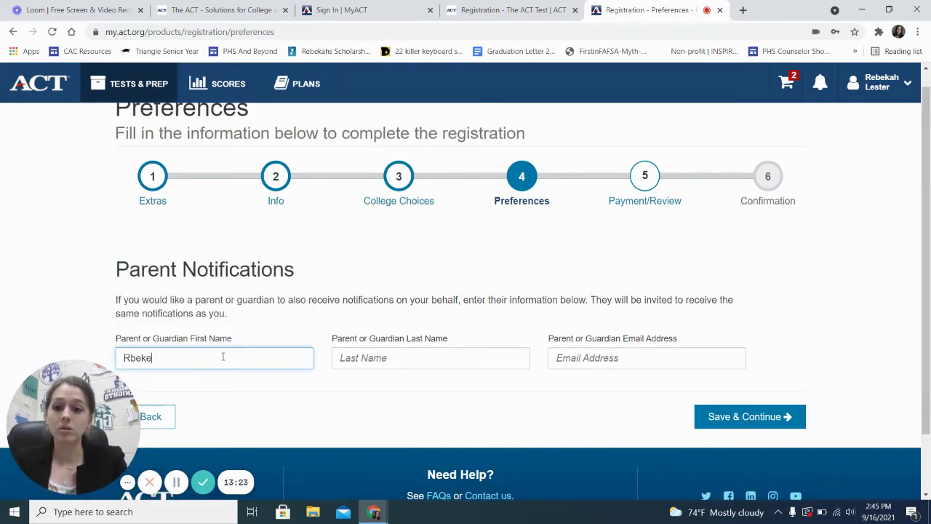
key(BackSpace)
key(BackSpace)
key(BackSpace)
text(e)
key(BackSpace)
key(BackSpace)
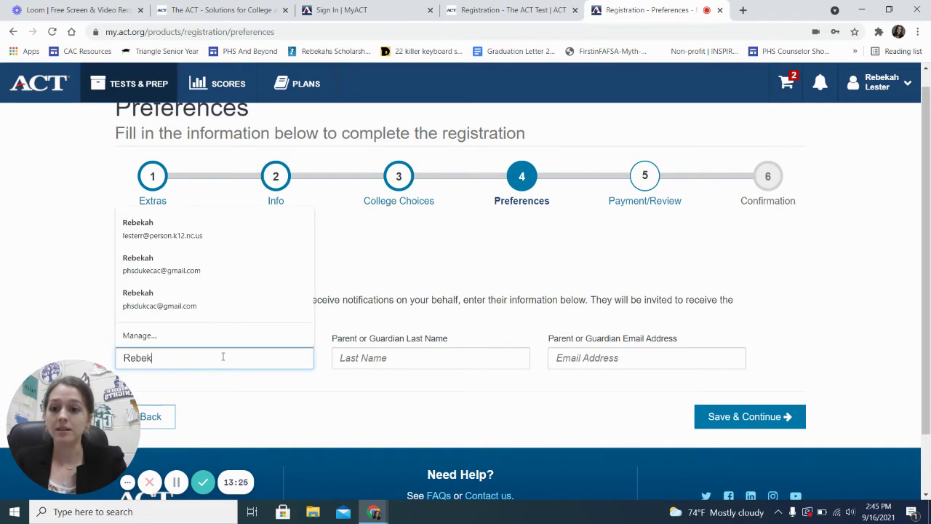
key(Tab)
Fill in the parent's e-mail from the autofill suggestion and continue to Payment/Review
key(Tab)
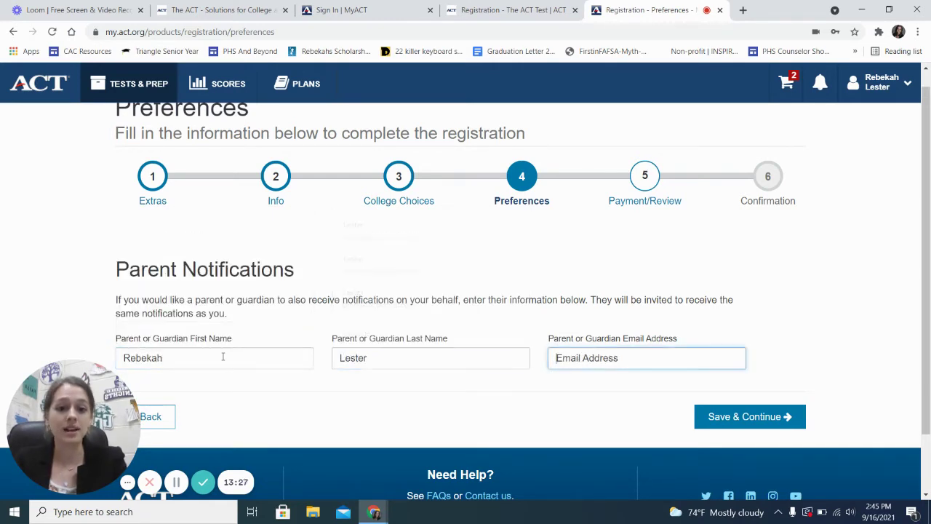
text(leseter)
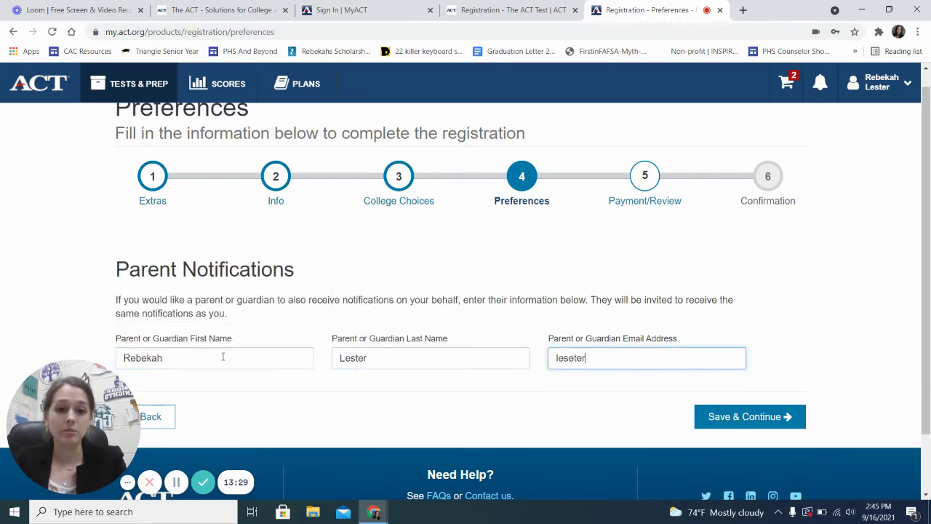
key(BackSpace)
key(BackSpace)
key(BackSpace)
key(BackSpace)
text(t)
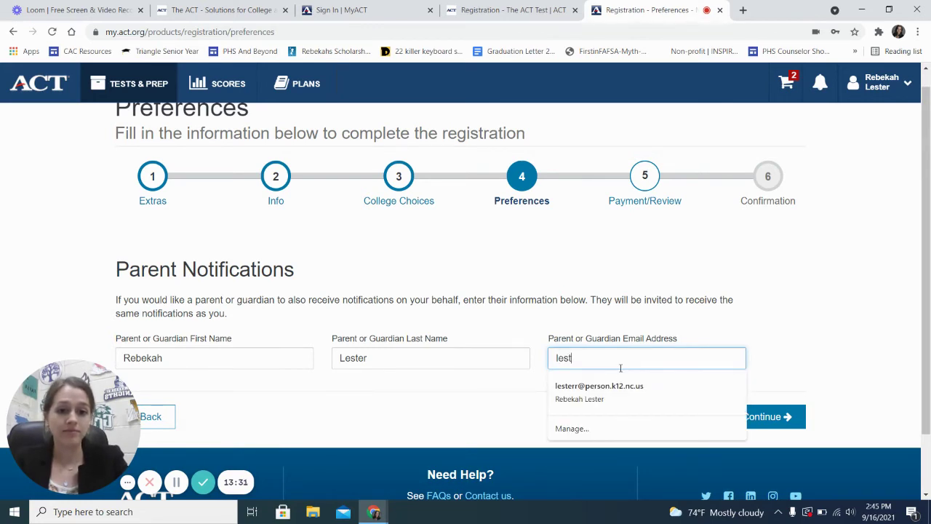
key(Down)
key(Return)
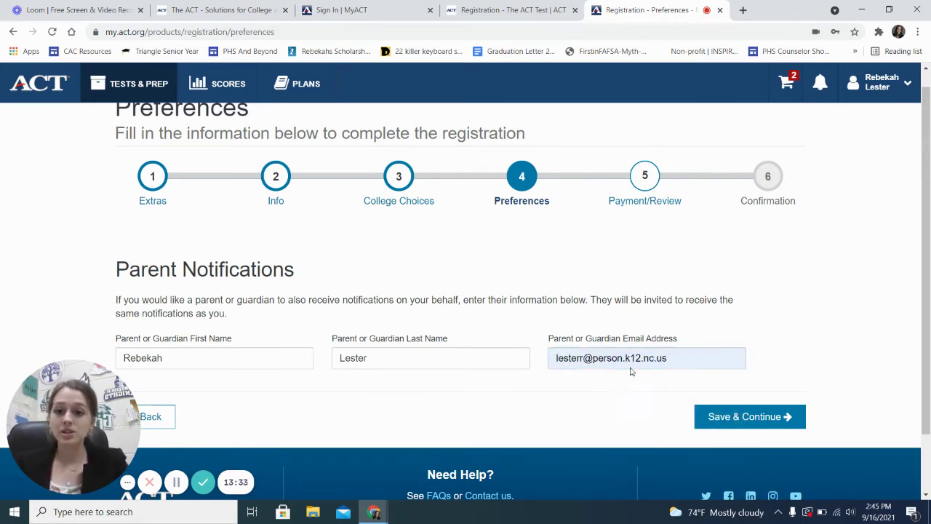
click(748, 417)
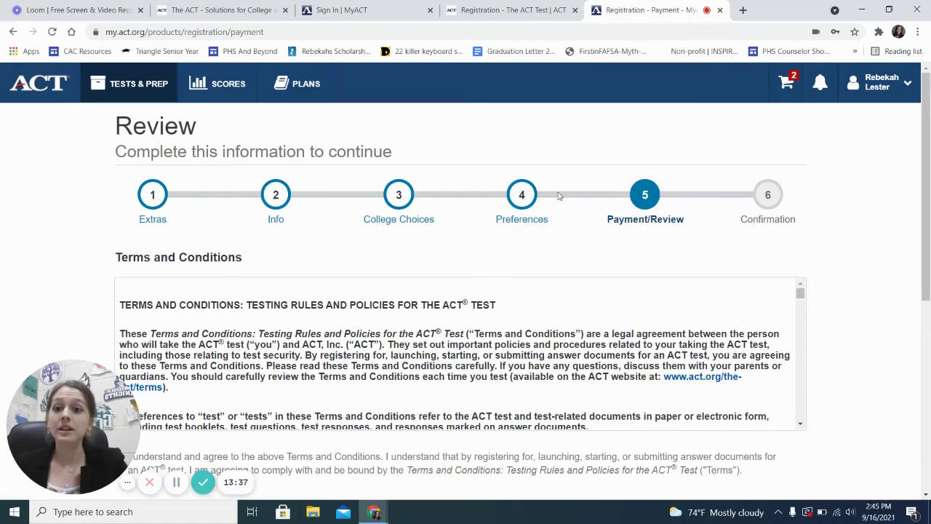
scroll(558, 195, down, 2)
scroll(655, 220, down, 3)
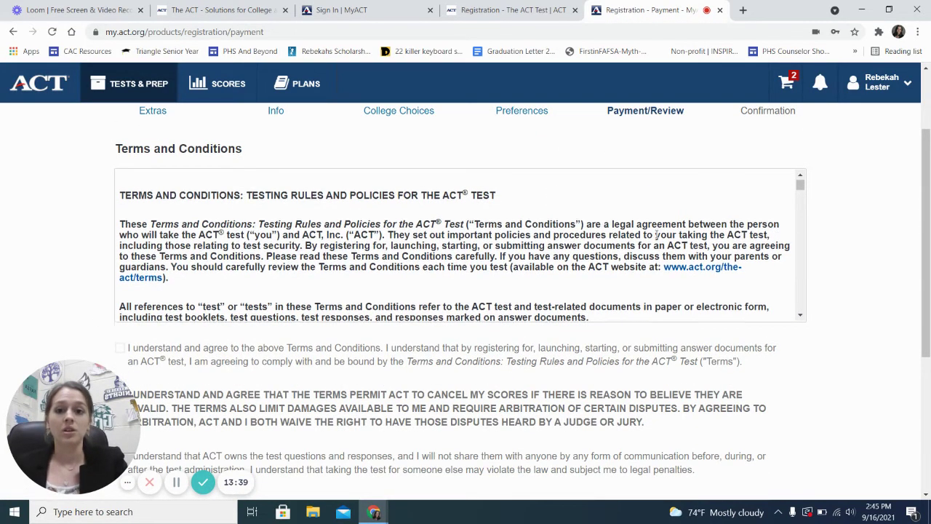
scroll(657, 238, down, 2)
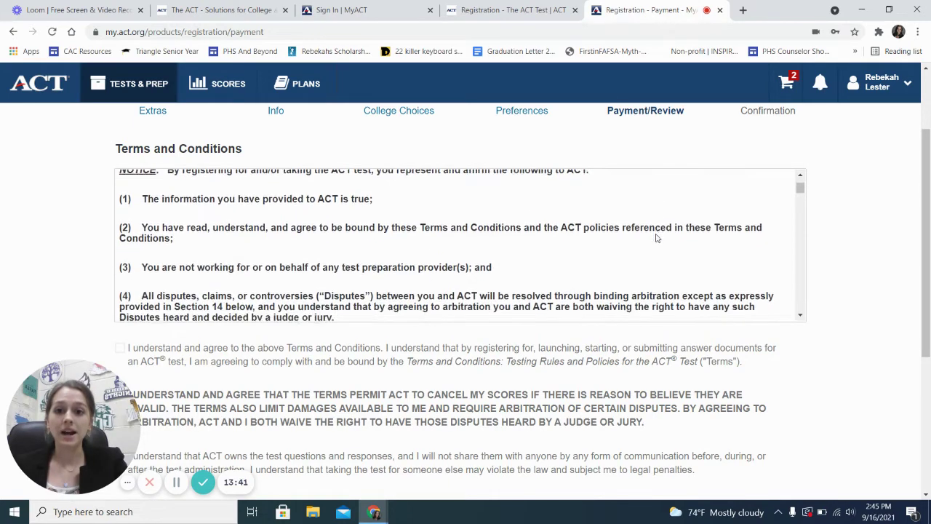
scroll(656, 234, down, 4)
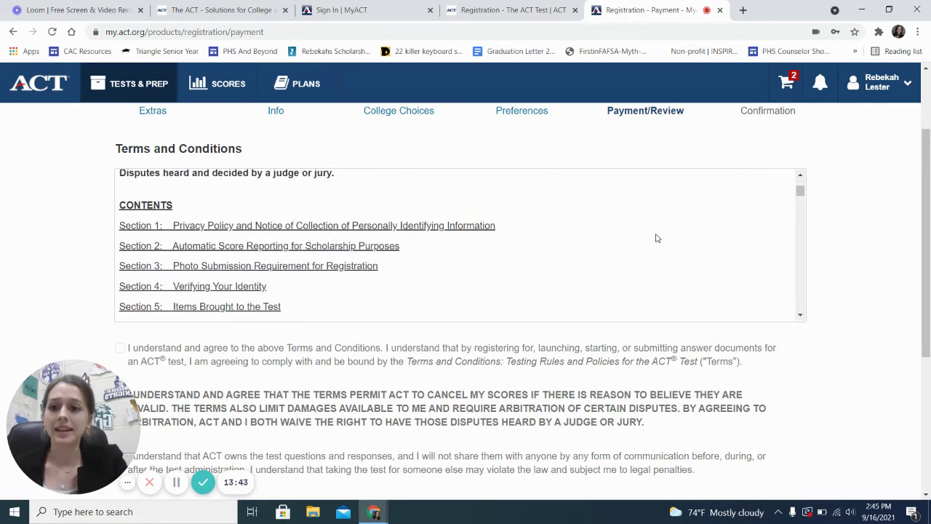
scroll(657, 238, down, 2)
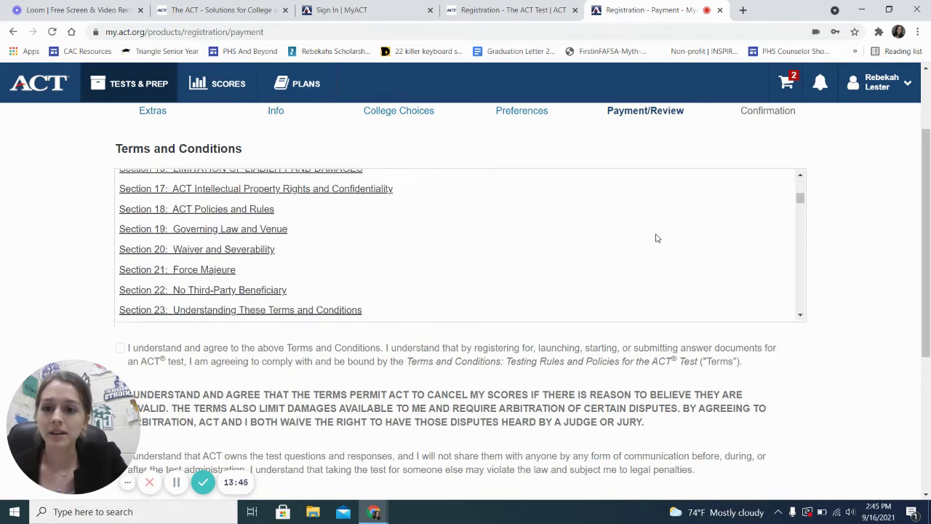
scroll(658, 238, down, 5)
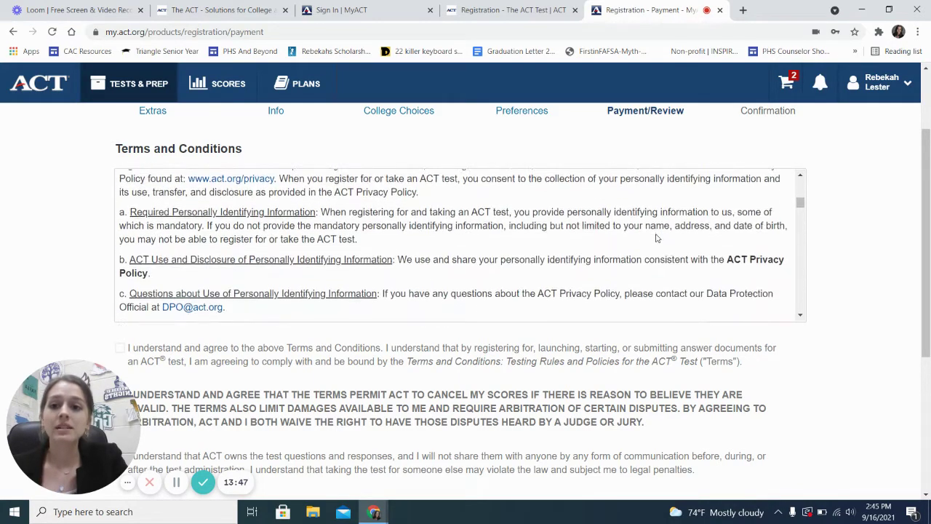
scroll(658, 238, down, 4)
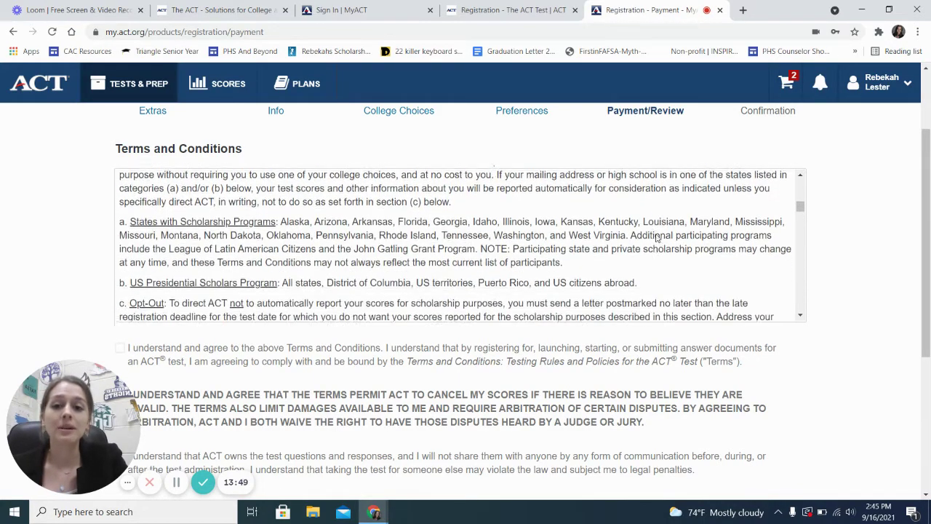
scroll(657, 238, down, 4)
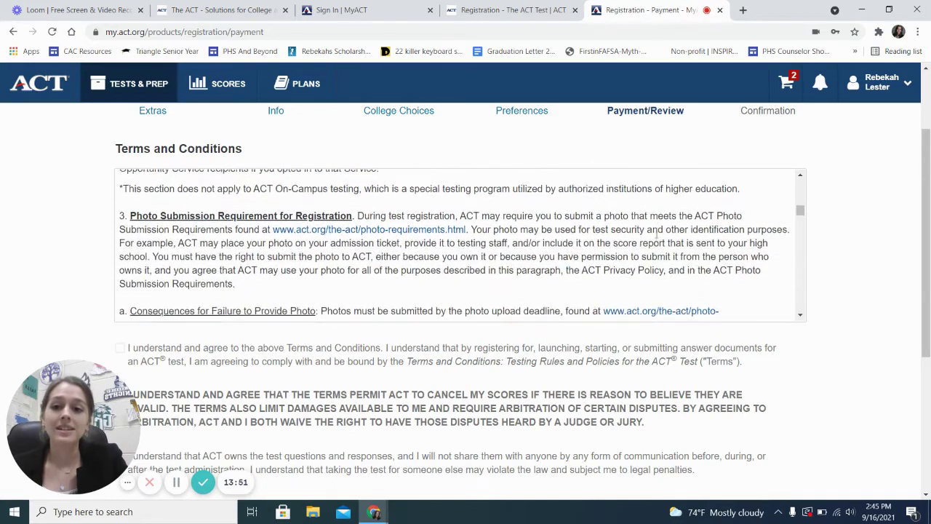
scroll(657, 234, down, 3)
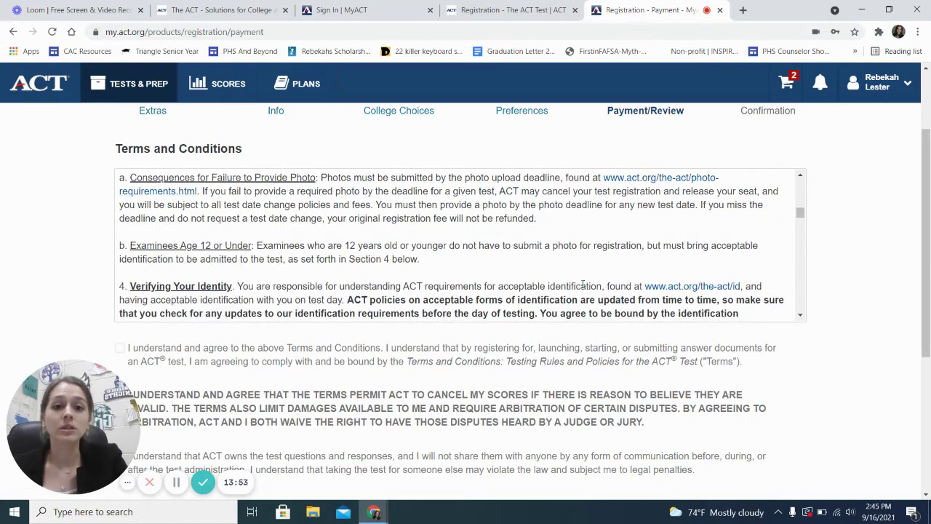
scroll(582, 284, down, 2)
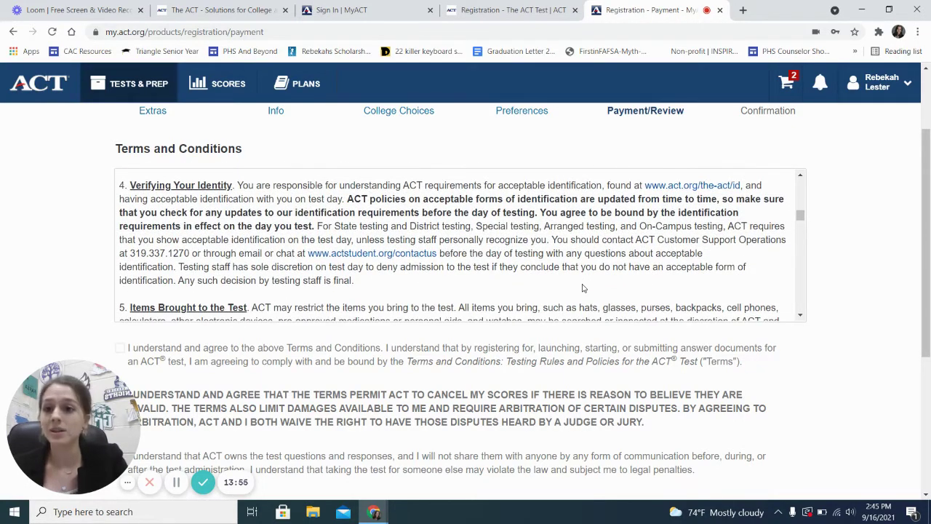
scroll(582, 288, down, 3)
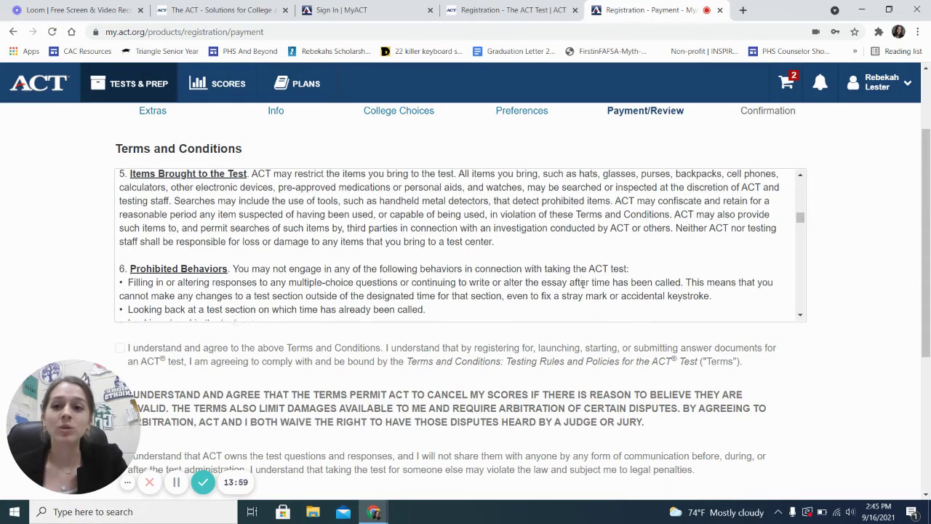
scroll(583, 285, down, 3)
scroll(583, 284, down, 3)
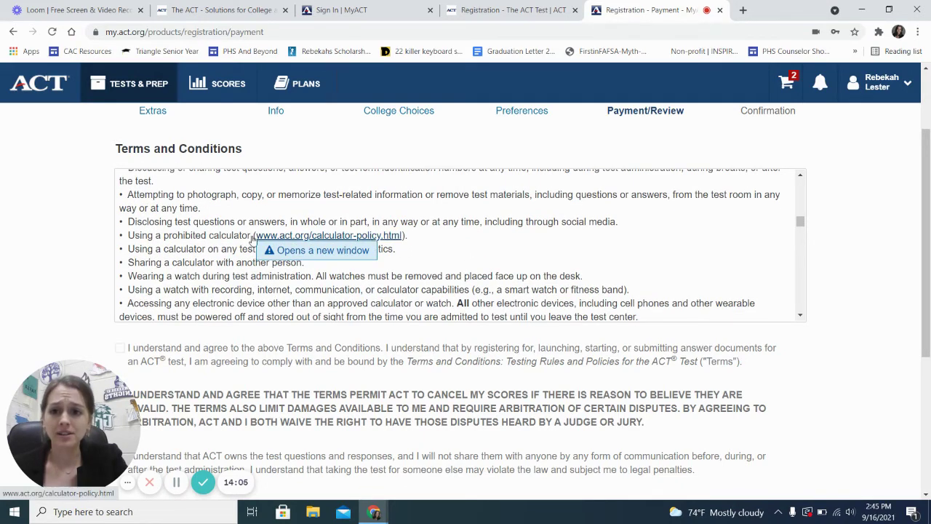
scroll(212, 250, up, 1)
scroll(211, 250, down, 1)
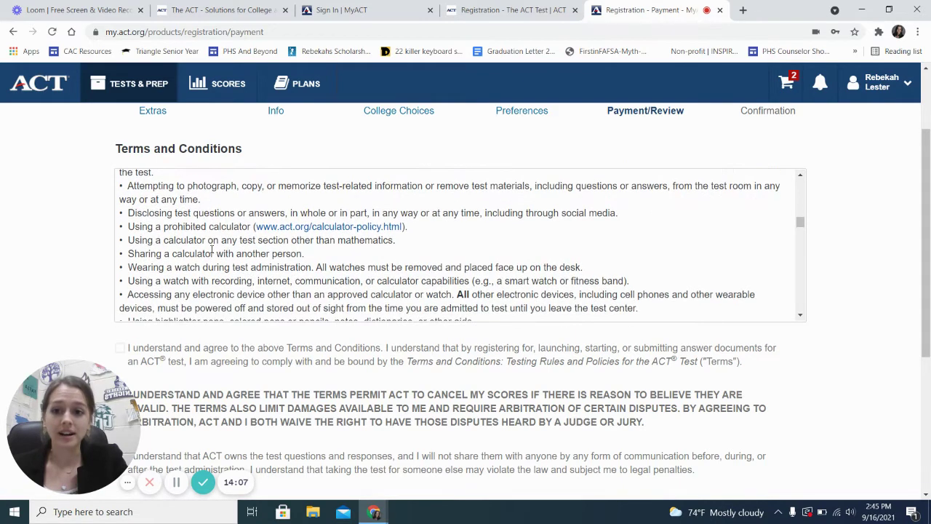
scroll(254, 268, up, 1)
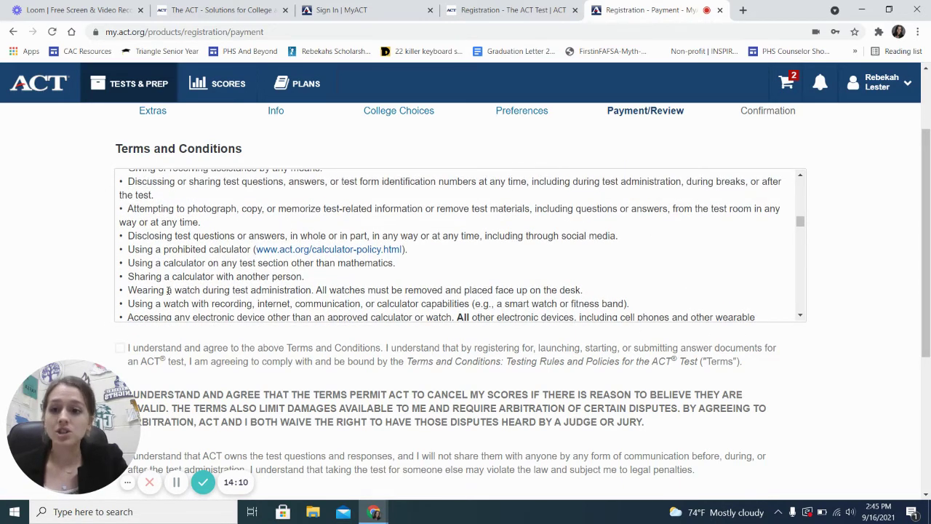
scroll(279, 289, down, 1)
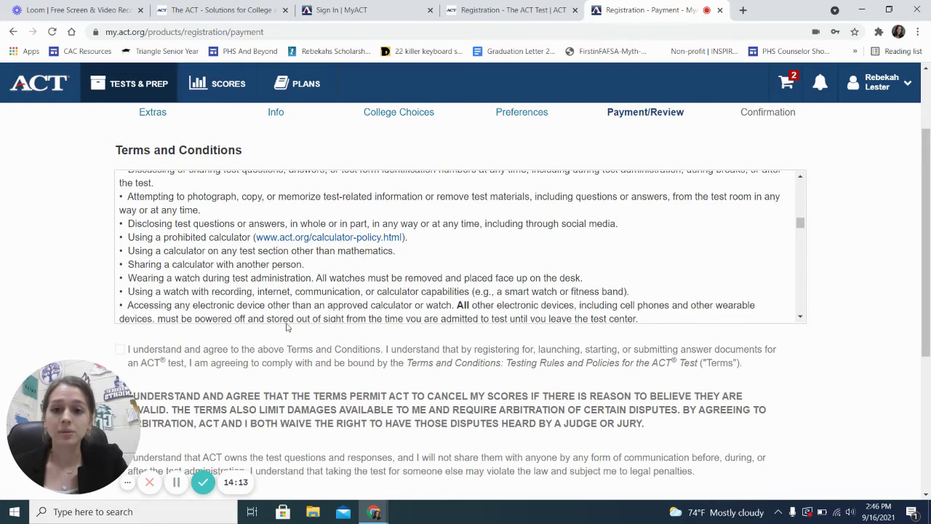
scroll(287, 288, up, 3)
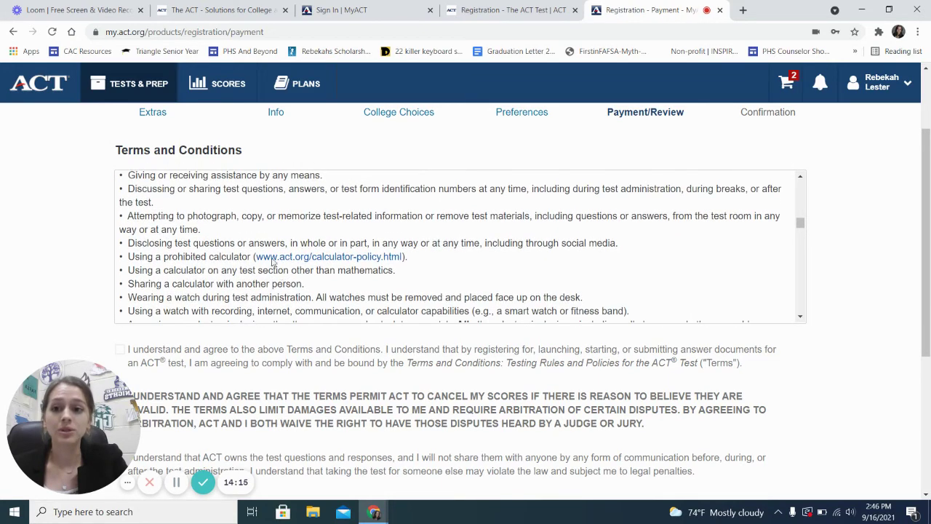
scroll(267, 253, up, 3)
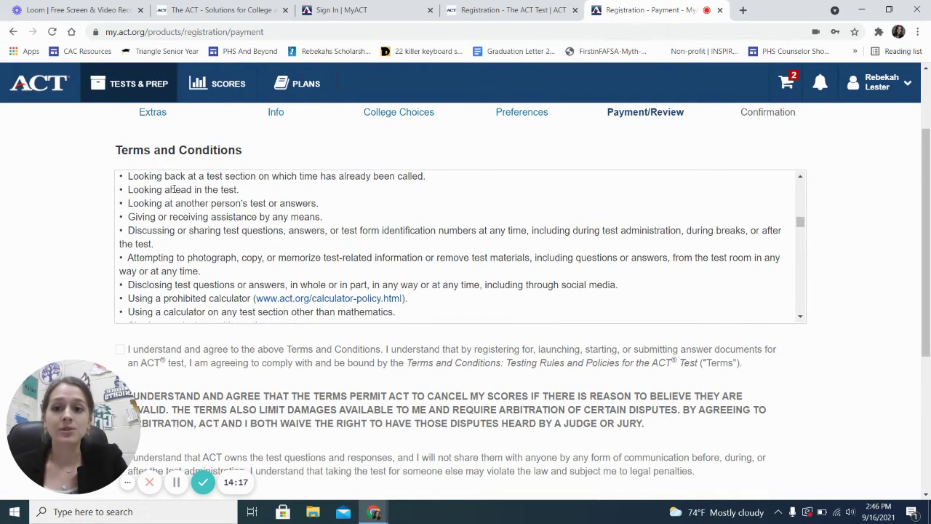
scroll(237, 214, up, 1)
scroll(236, 215, down, 3)
scroll(237, 215, up, 4)
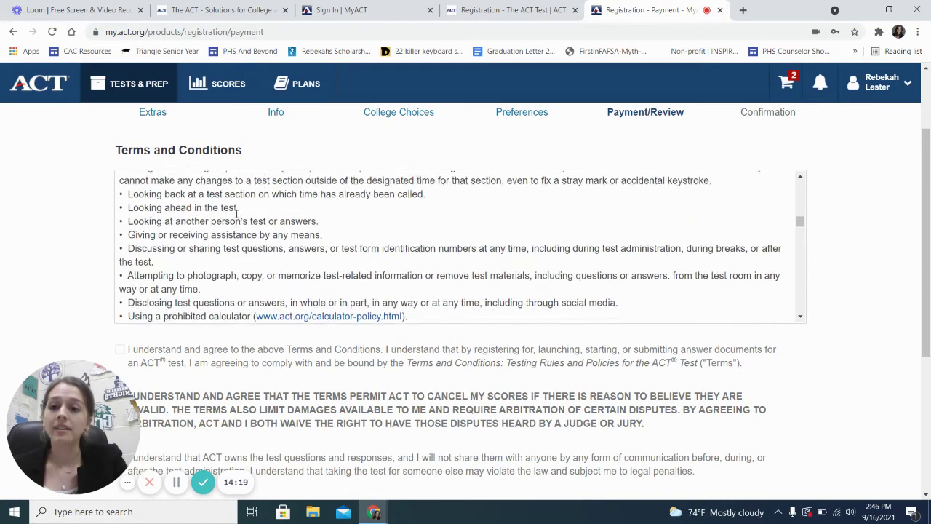
scroll(296, 224, down, 4)
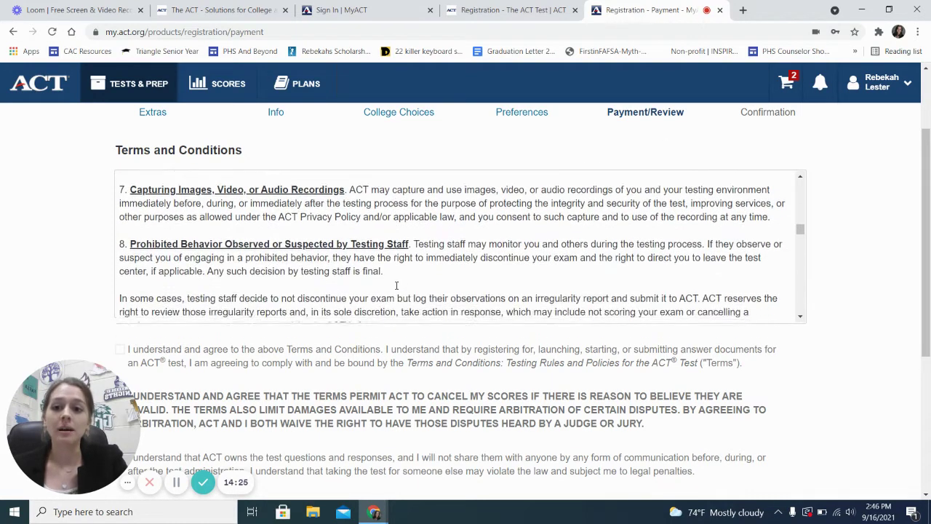
scroll(397, 288, down, 1)
scroll(766, 356, down, 2)
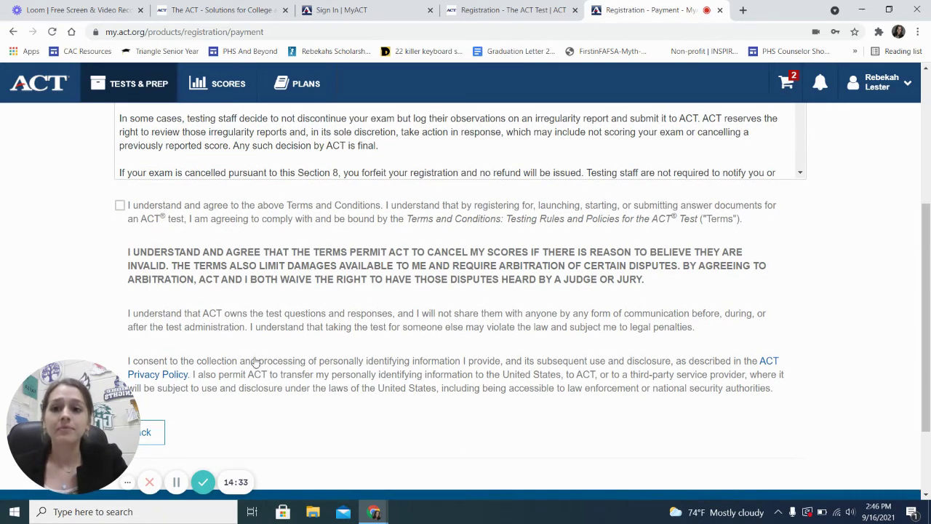
scroll(256, 312, up, 2)
scroll(258, 260, down, 5)
scroll(258, 260, down, 20)
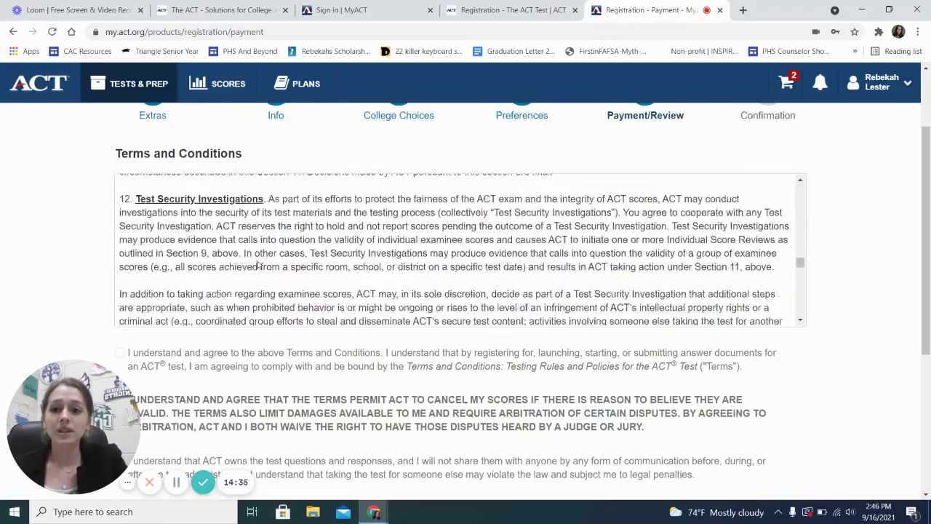
scroll(258, 265, down, 4)
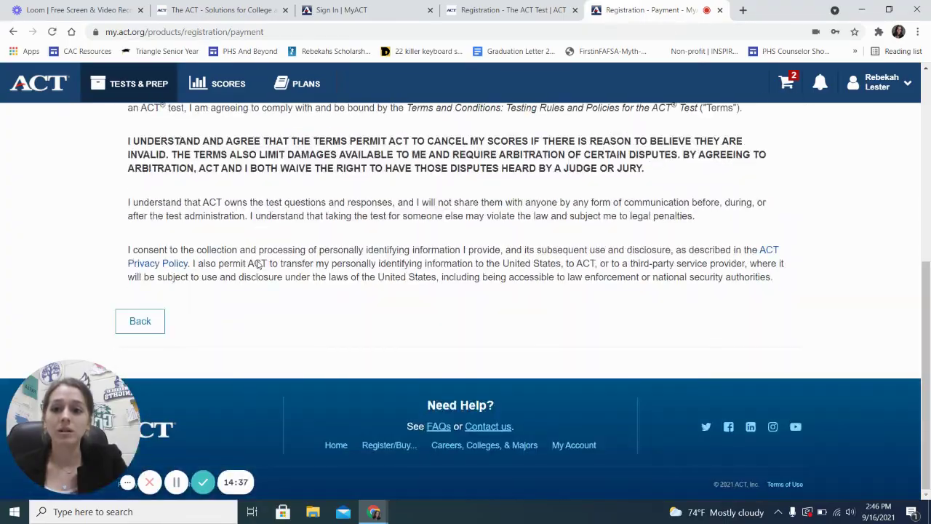
scroll(236, 236, up, 2)
click(120, 267)
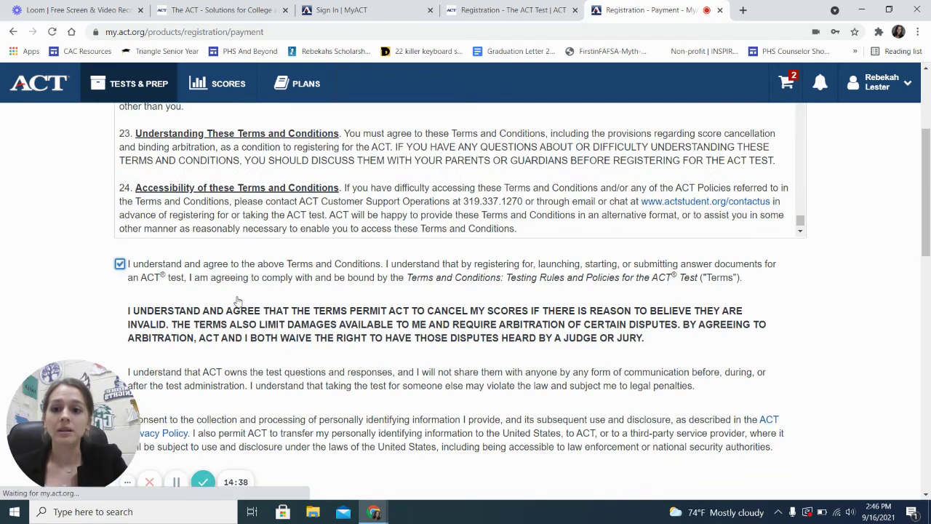
scroll(232, 306, down, 3)
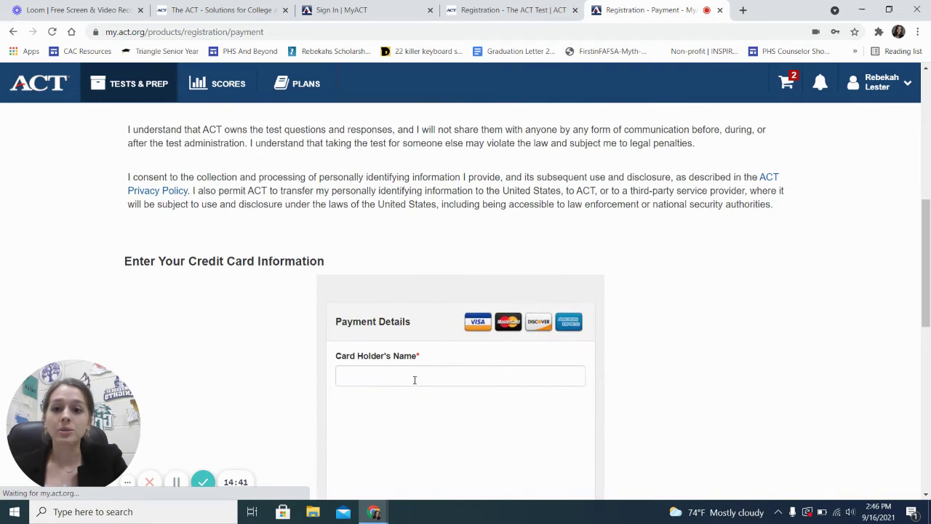
scroll(413, 372, down, 2)
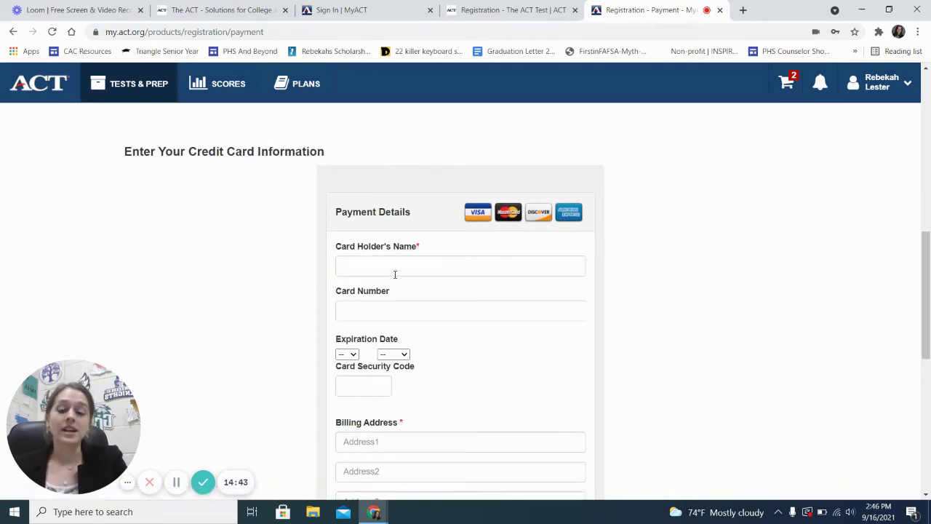
scroll(395, 279, down, 2)
scroll(395, 278, up, 2)
click(373, 251)
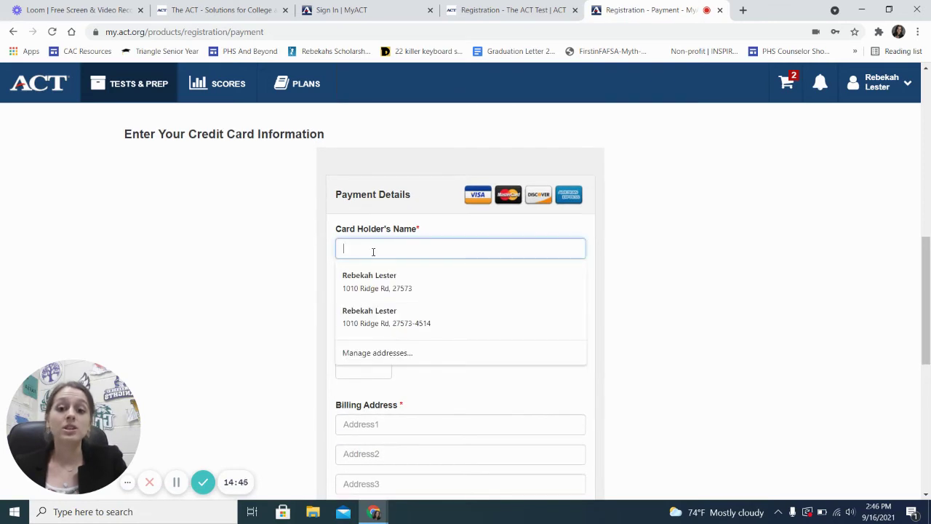
scroll(695, 263, up, 1)
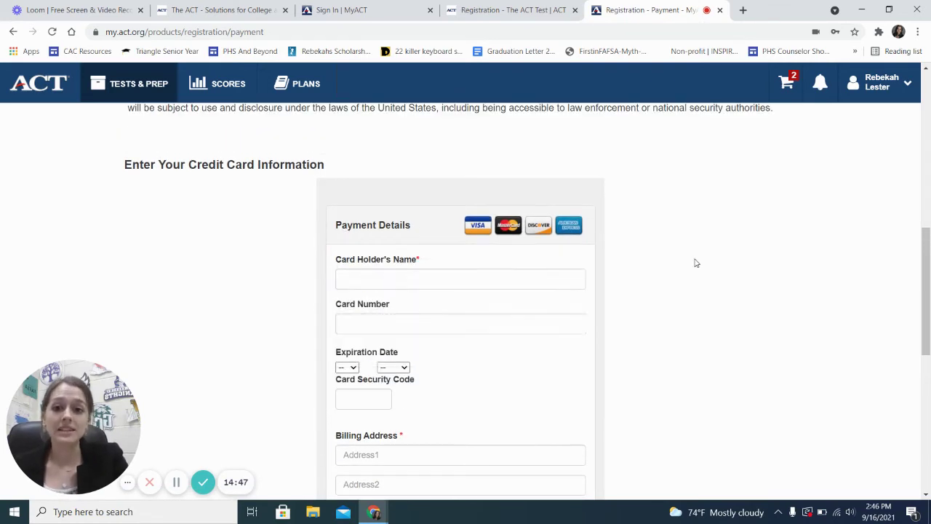
scroll(694, 263, down, 3)
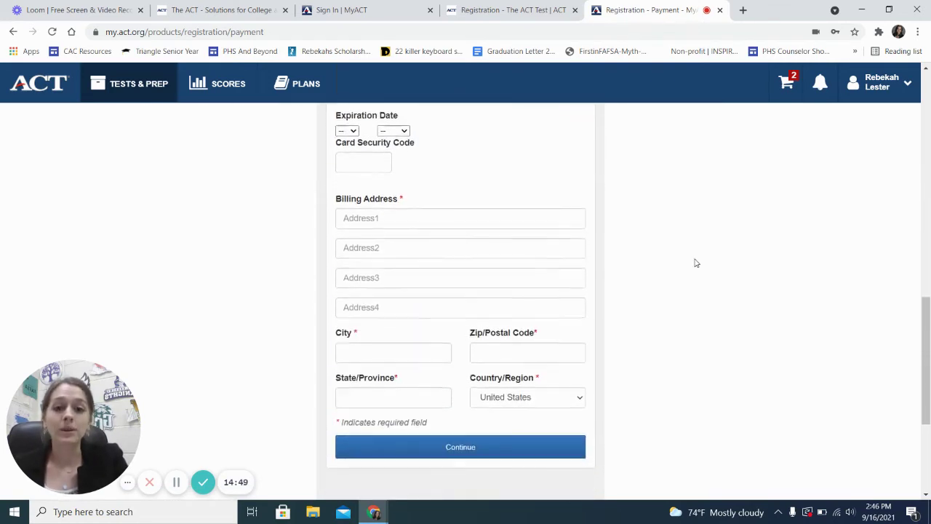
scroll(695, 262, up, 3)
scroll(695, 262, up, 1)
scroll(695, 263, down, 2)
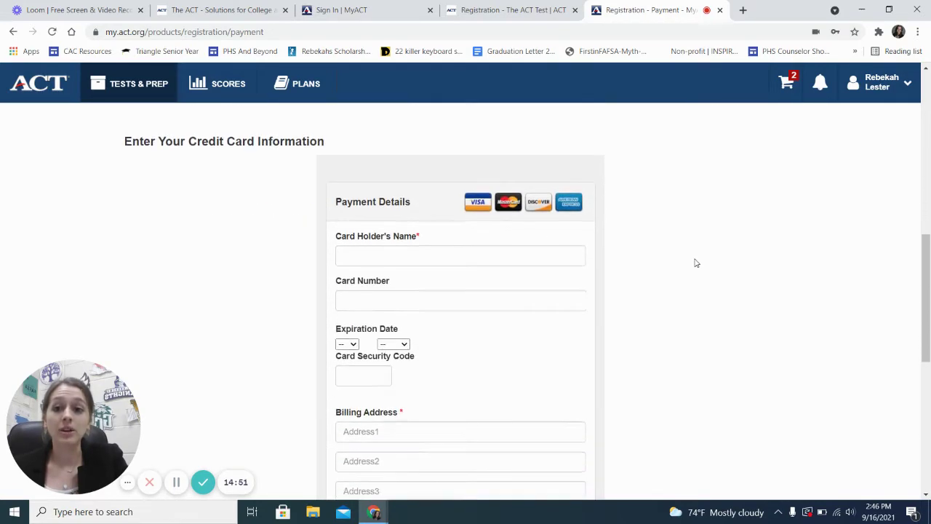
scroll(462, 350, down, 3)
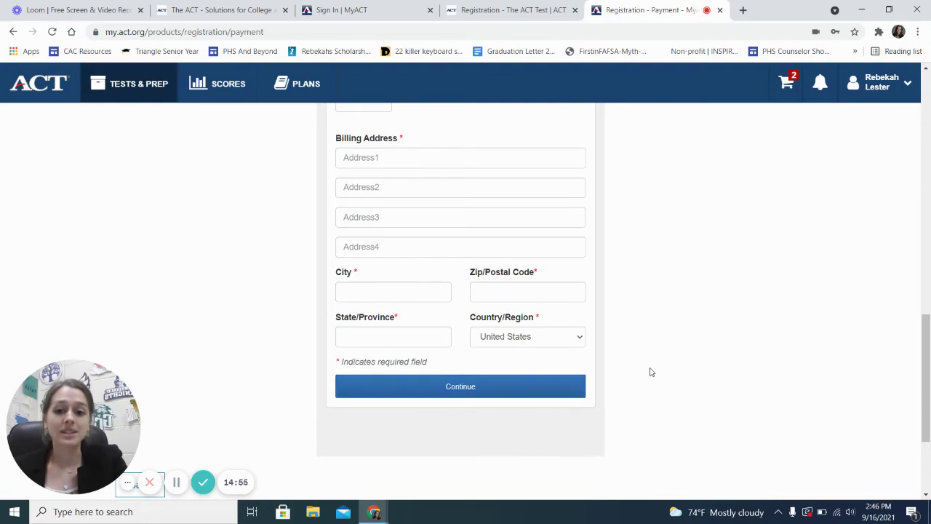
scroll(651, 372, up, 10)
scroll(651, 372, up, 2)
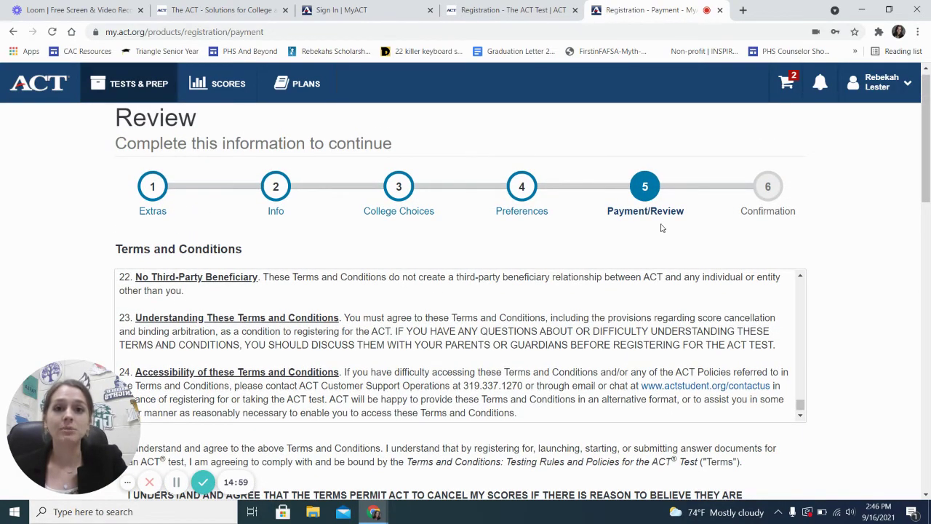
scroll(650, 232, up, 1)
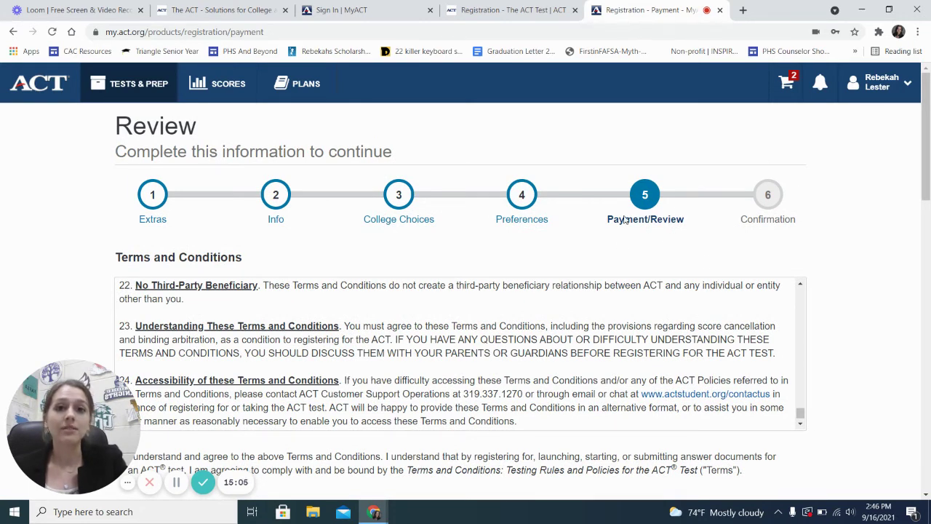
scroll(551, 239, down, 3)
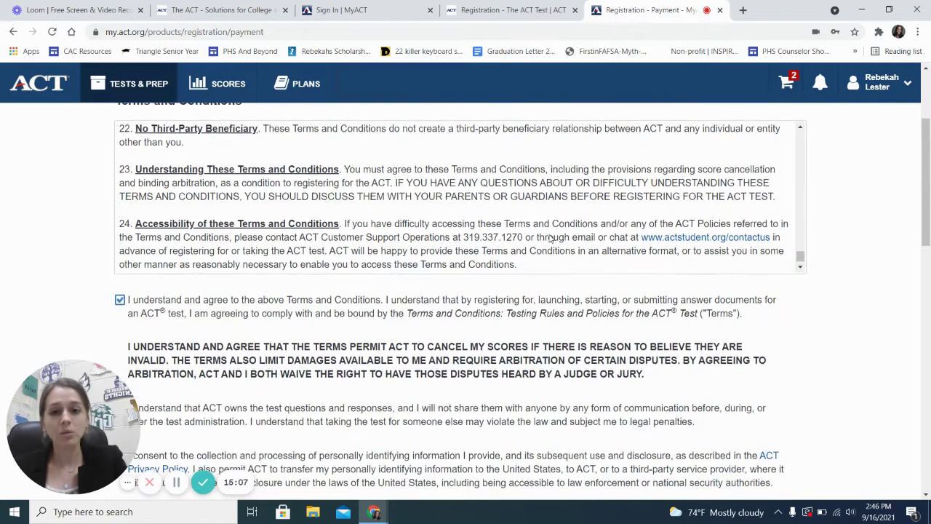
scroll(540, 371, up, 3)
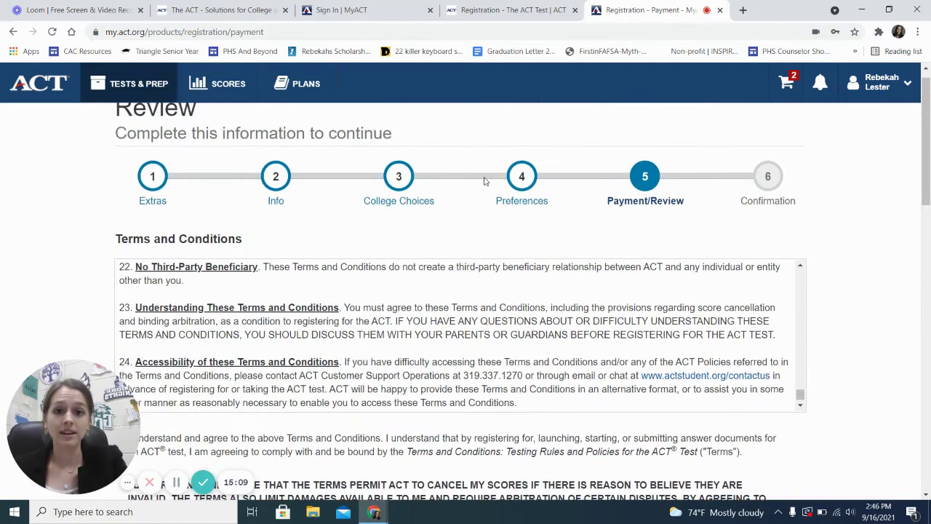
scroll(531, 224, up, 1)
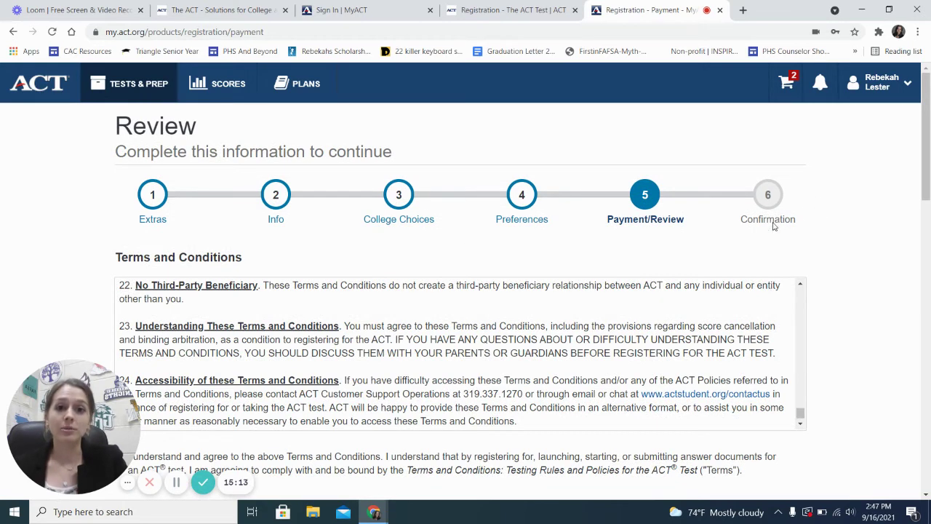
Search Google Images for 'act admission ticket' and preview PrepScholar's sample ACT admission ticket
click(742, 11)
text(act admiss)
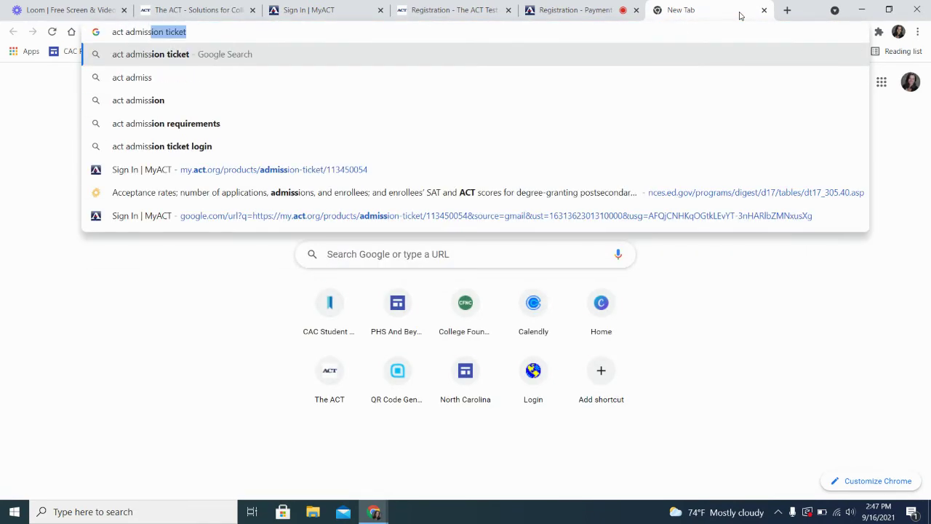
key(BackSpace)
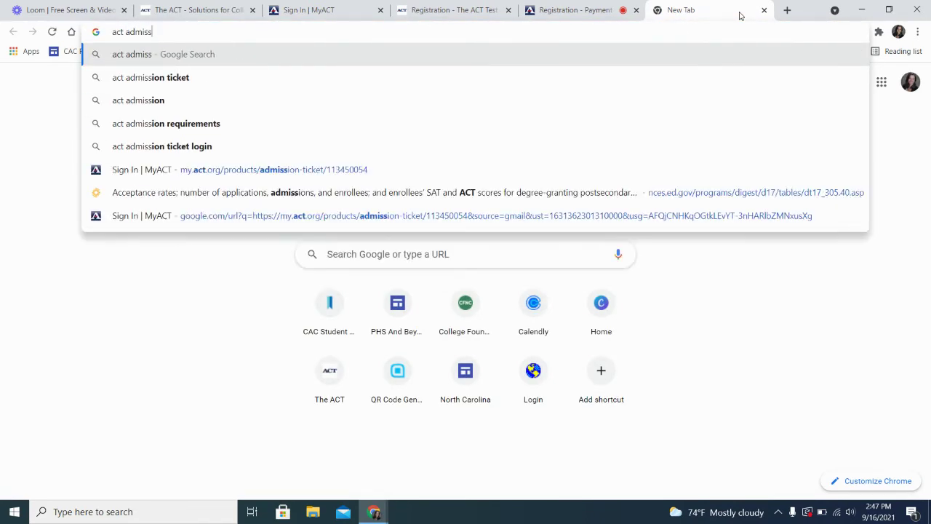
text(sition)
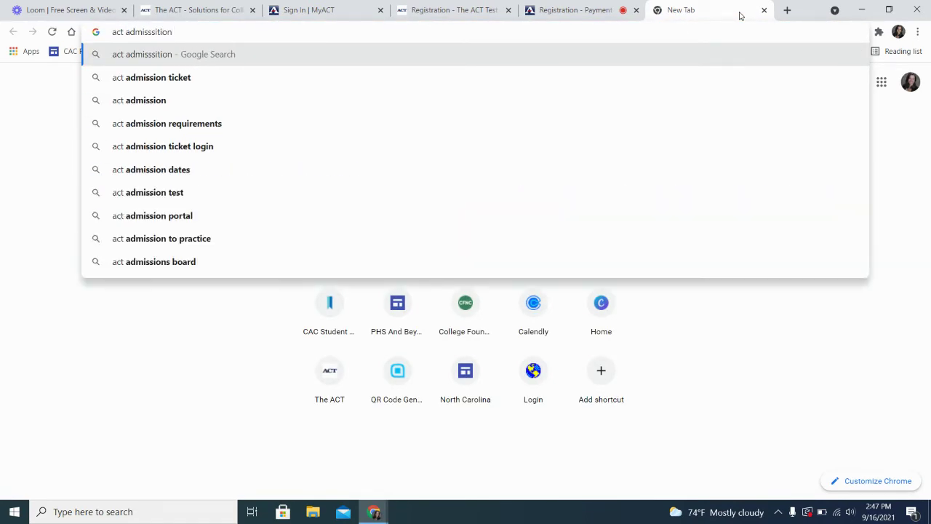
click(531, 79)
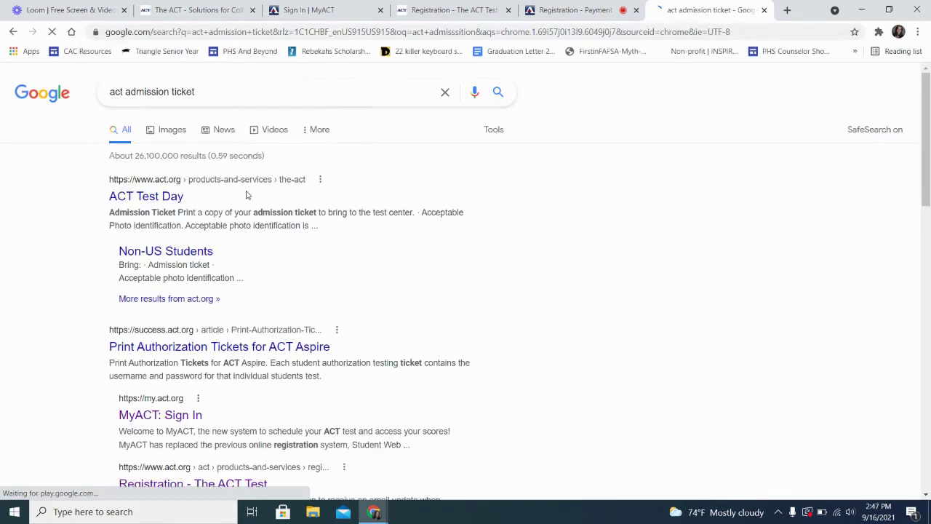
click(173, 135)
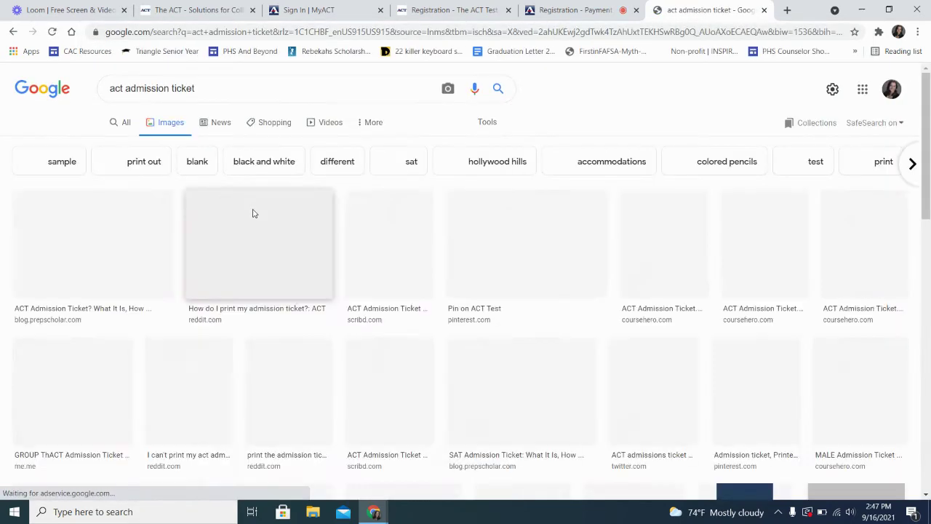
click(124, 251)
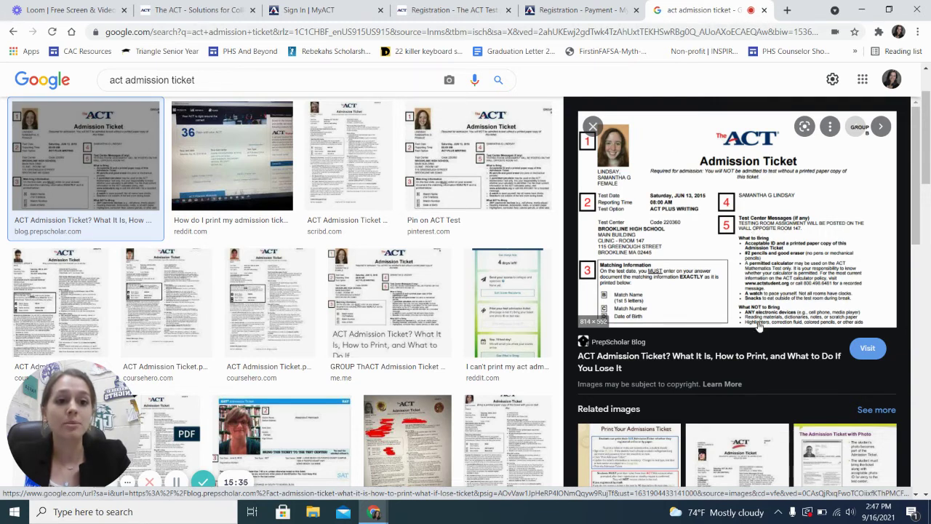
Open PrepScholar's ACT admission ticket article, view its numbered sample ticket, then return to MyACT
click(630, 263)
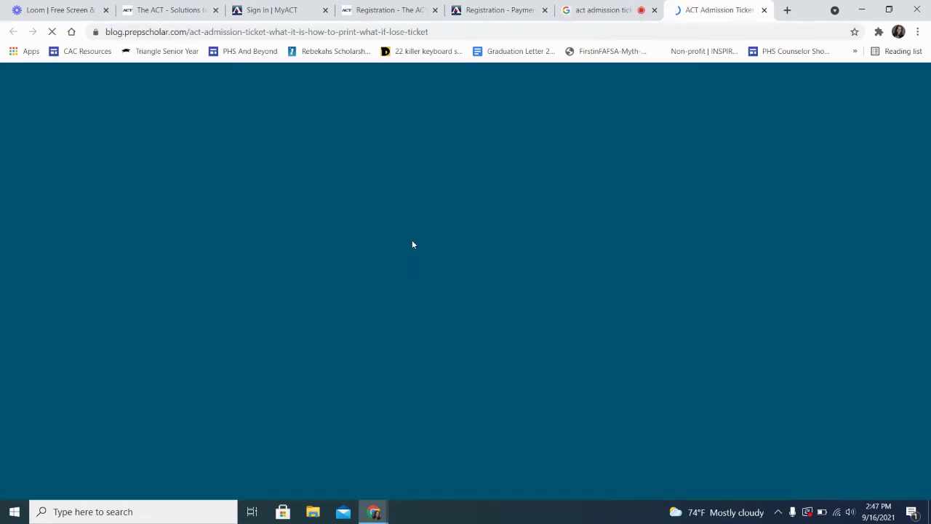
scroll(372, 307, down, 2)
scroll(372, 308, down, 9)
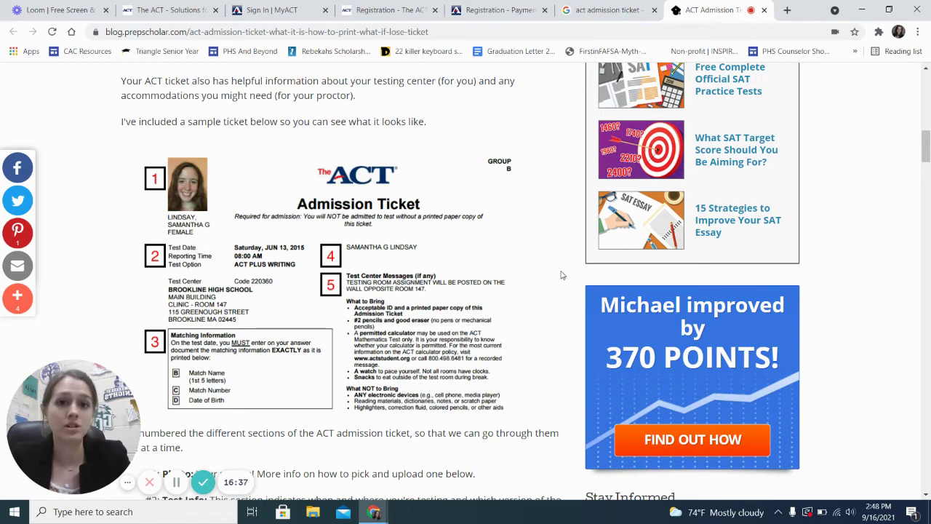
scroll(561, 275, up, 1)
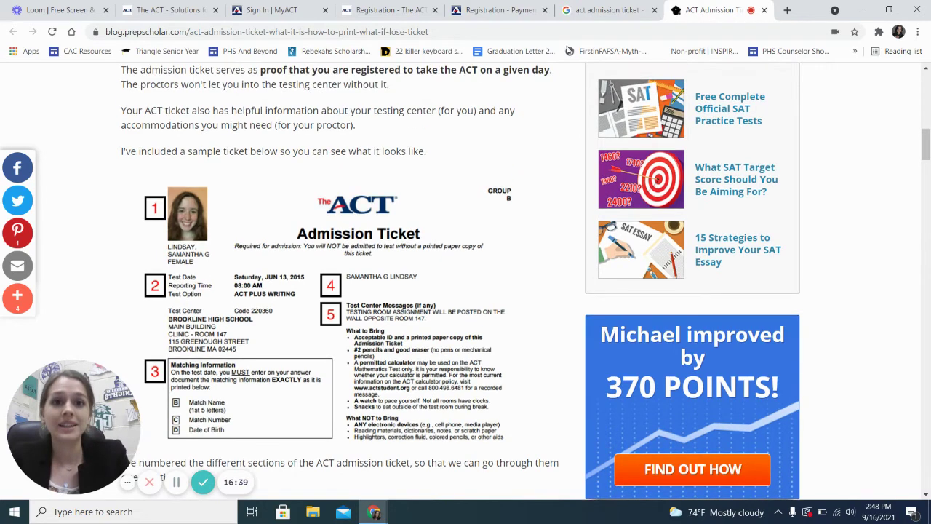
click(503, 10)
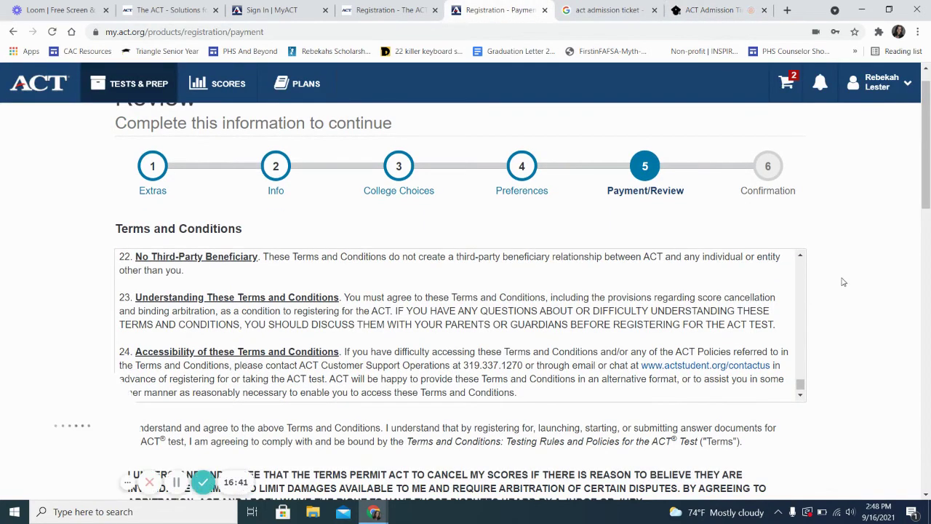
Open a new blank Google tab beside the MyACT Registration - Payment page
scroll(829, 281, up, 1)
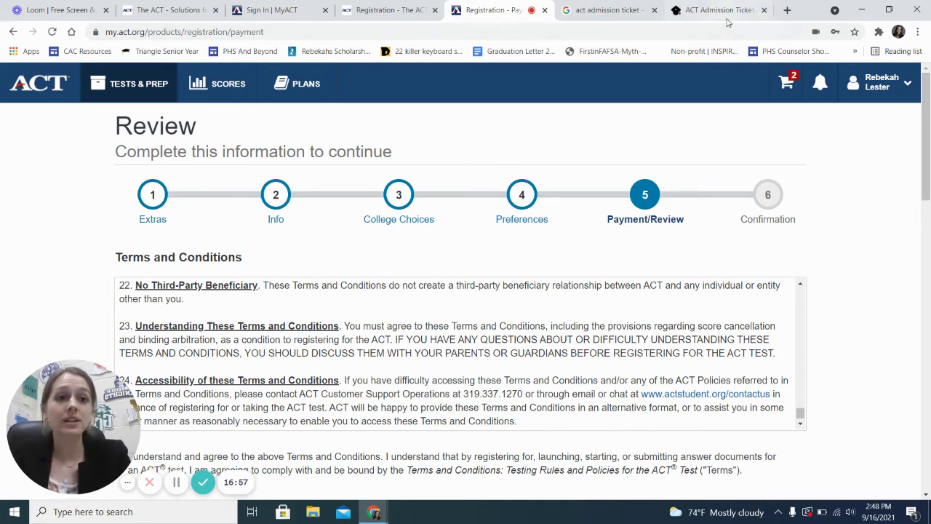
click(786, 10)
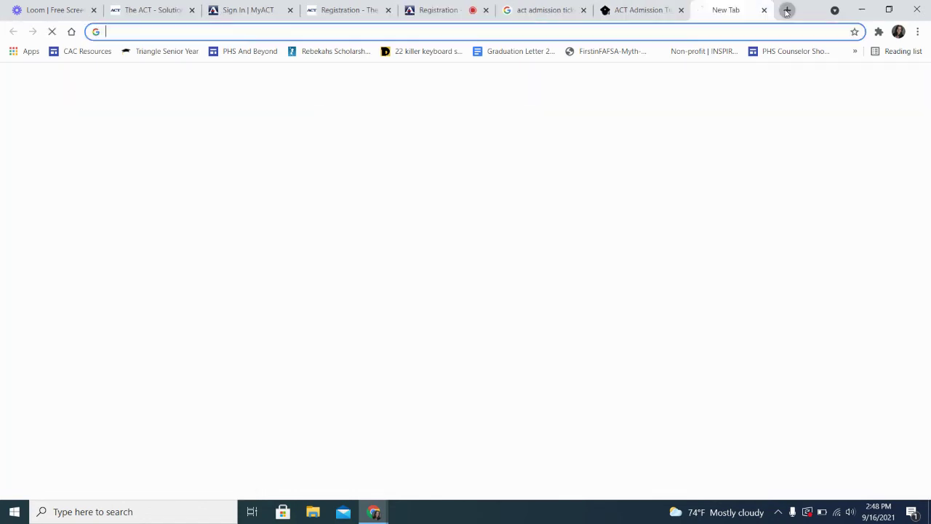
Go to the PHS And Beyond site's Your Steps > ACT/SAT Tests page
click(233, 52)
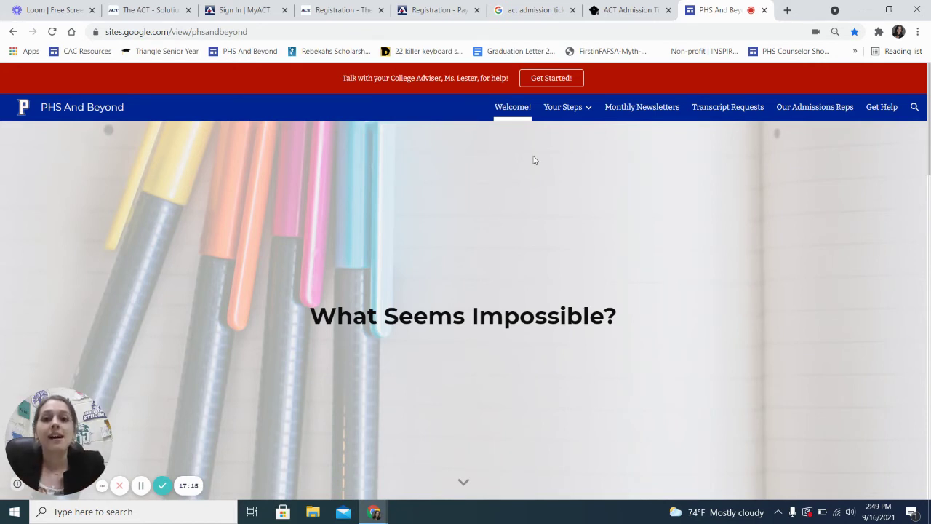
mouse_move(585, 114)
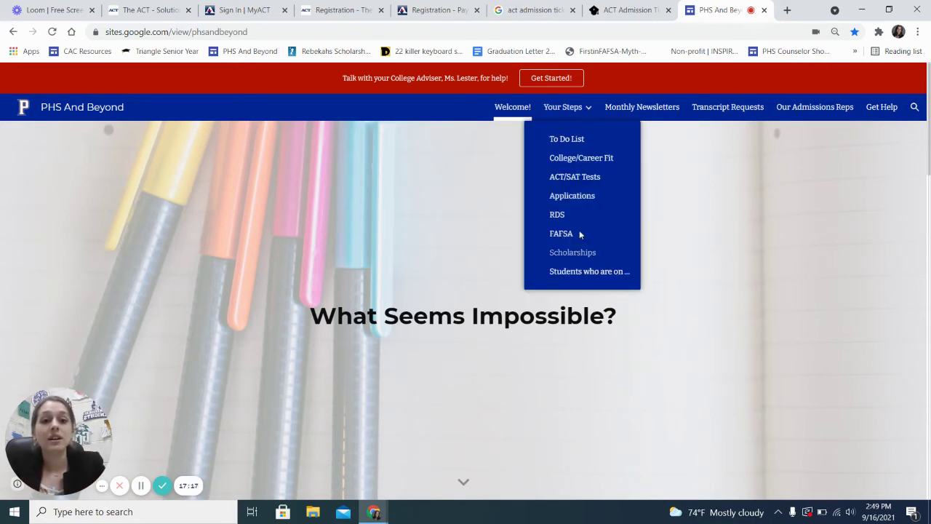
click(557, 180)
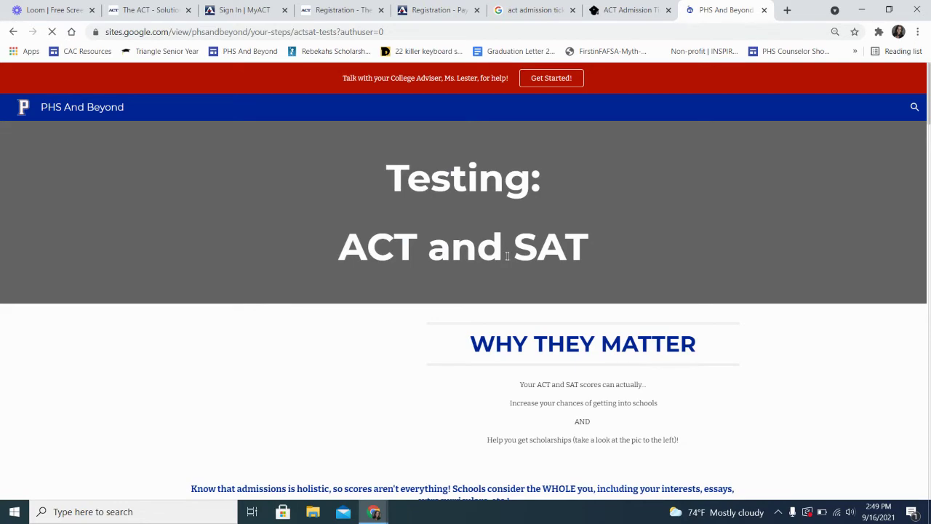
scroll(507, 255, down, 3)
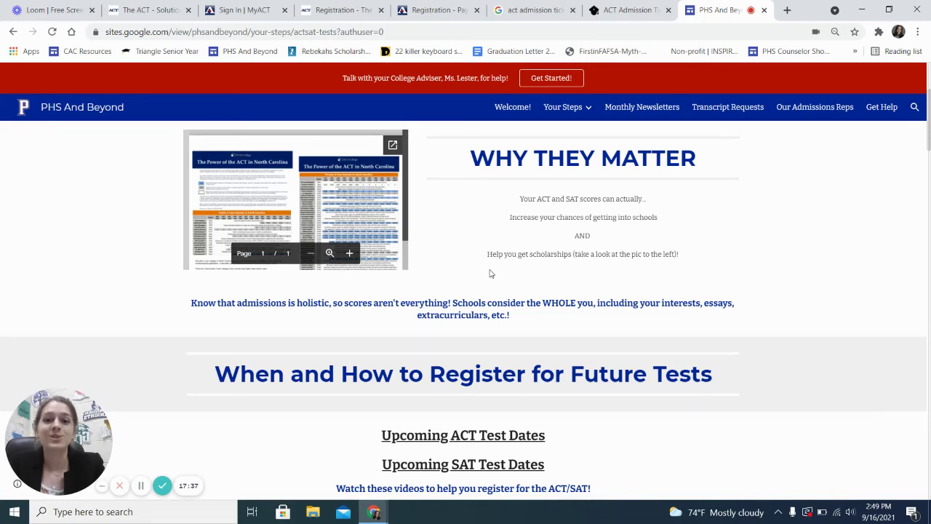
scroll(484, 291, down, 1)
scroll(484, 291, up, 1)
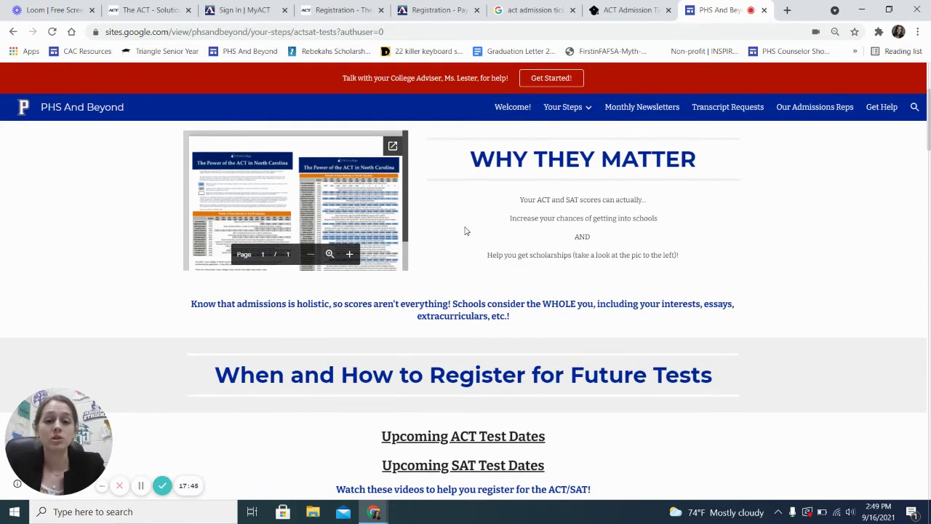
scroll(465, 231, down, 3)
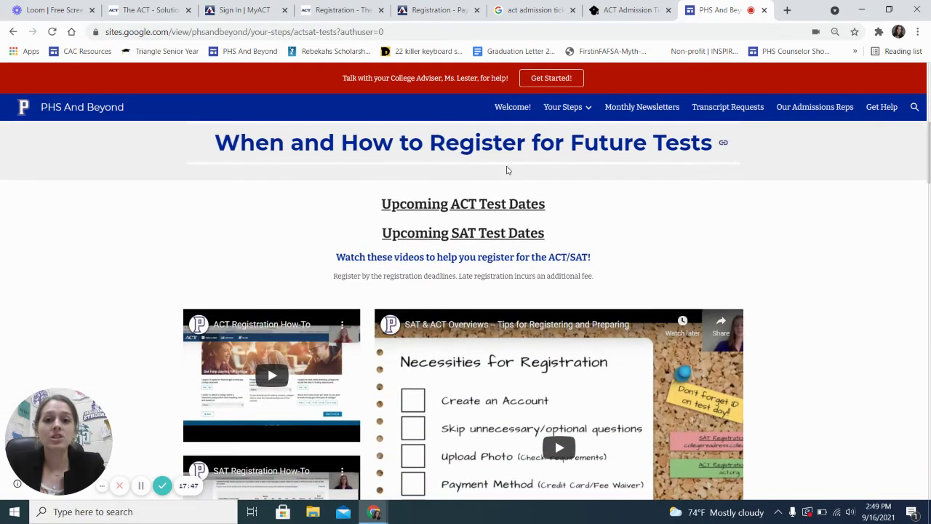
scroll(448, 307, down, 5)
scroll(447, 307, down, 1)
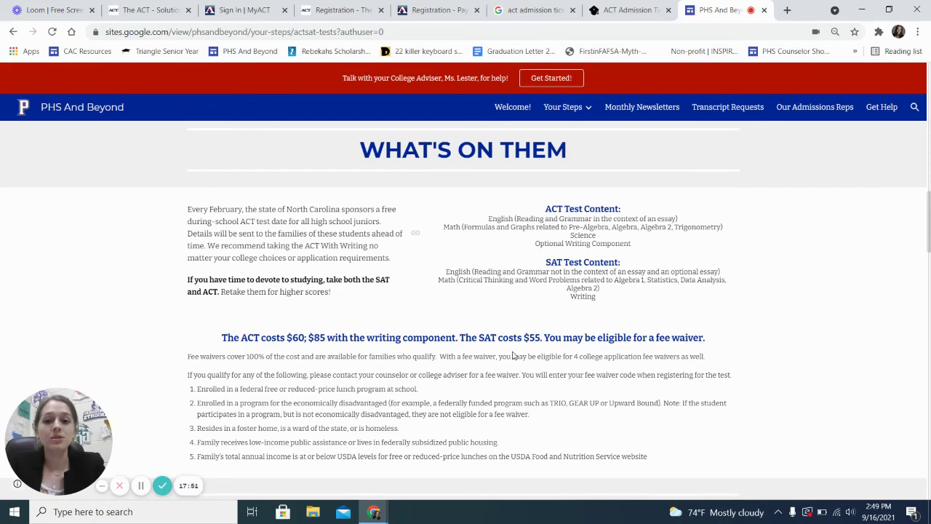
scroll(486, 395, down, 2)
scroll(486, 395, down, 3)
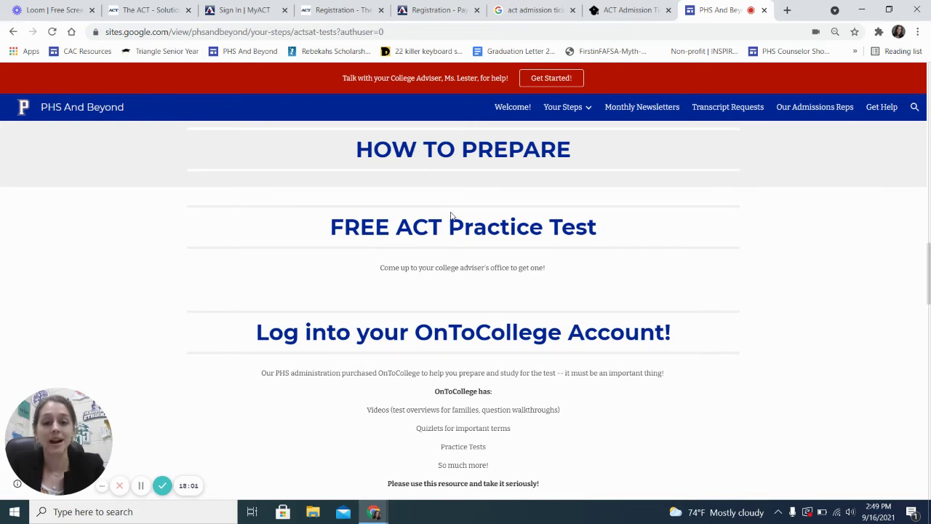
Open the Strategies!! ACT link to load TestGeek's Free ACT Prep Guide in a new tab
scroll(447, 211, up, 1)
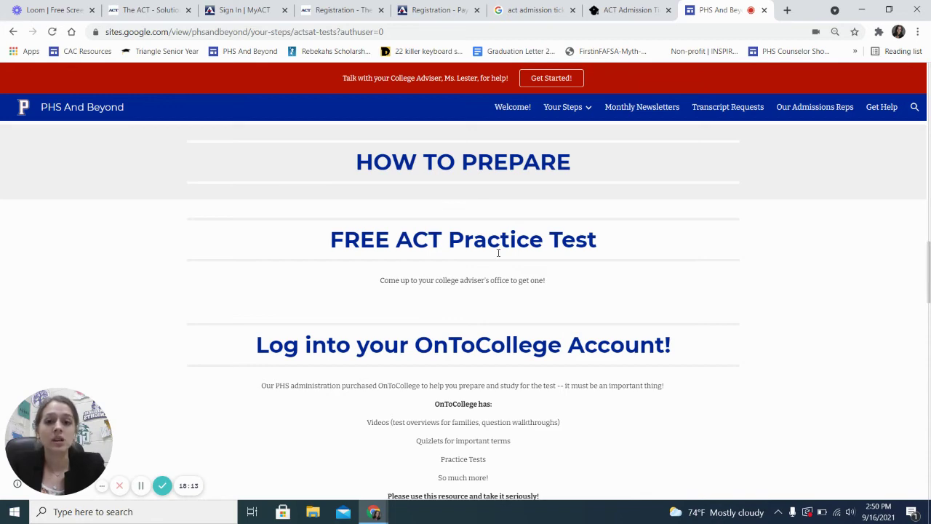
scroll(498, 270, down, 1)
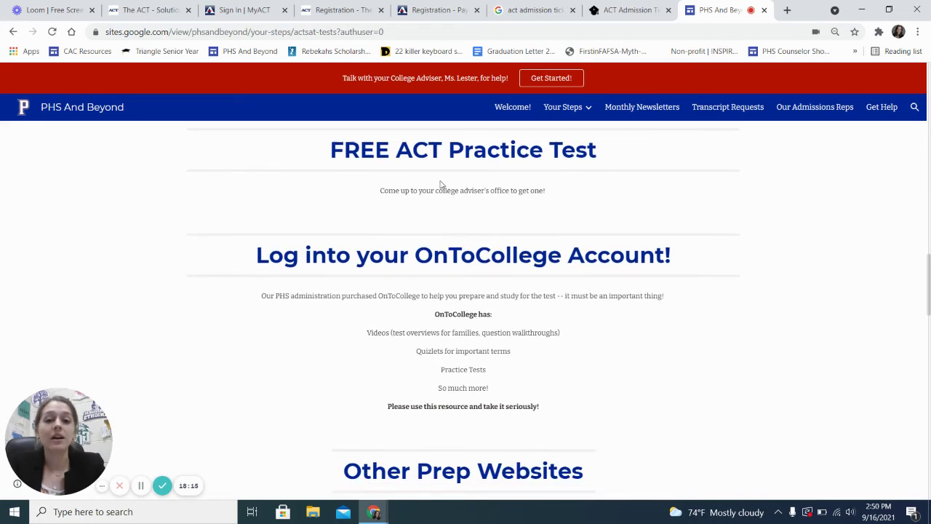
scroll(440, 185, up, 1)
scroll(408, 250, up, 1)
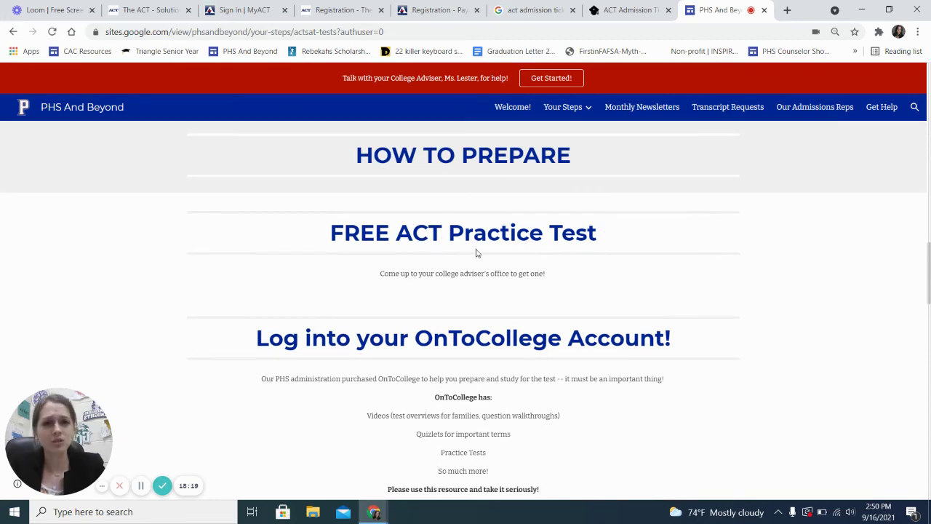
scroll(464, 270, down, 2)
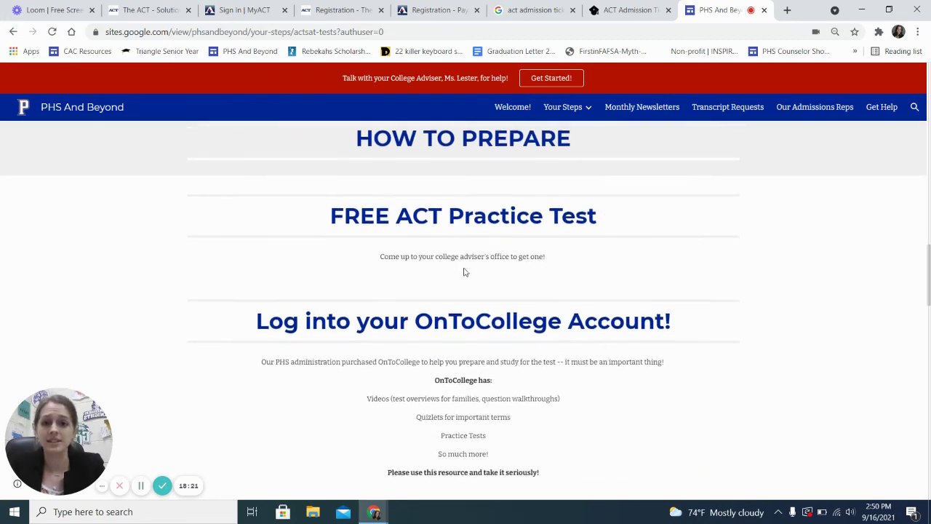
scroll(464, 272, down, 1)
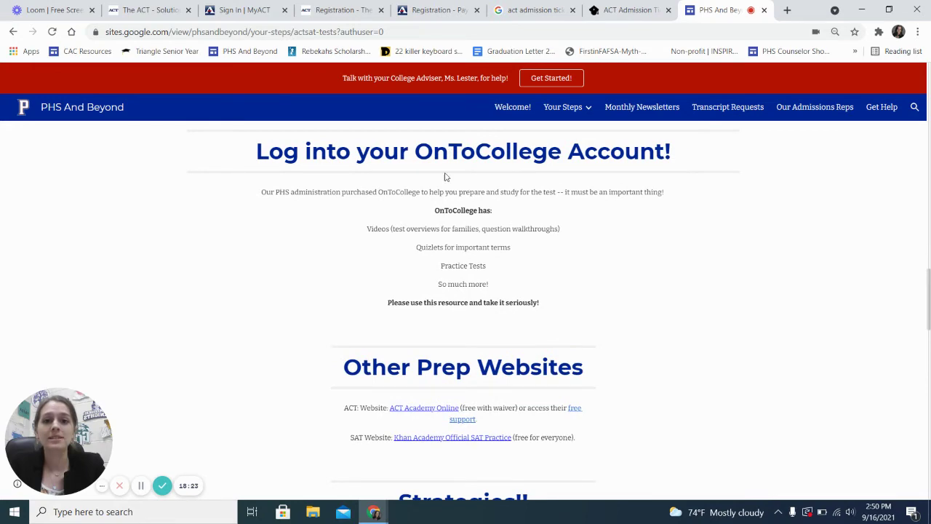
scroll(437, 276, down, 1)
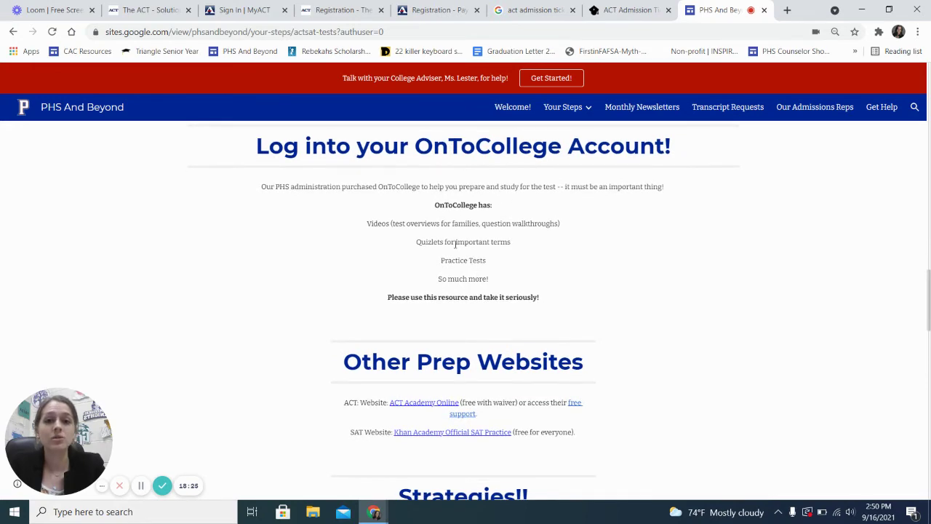
scroll(458, 313, down, 3)
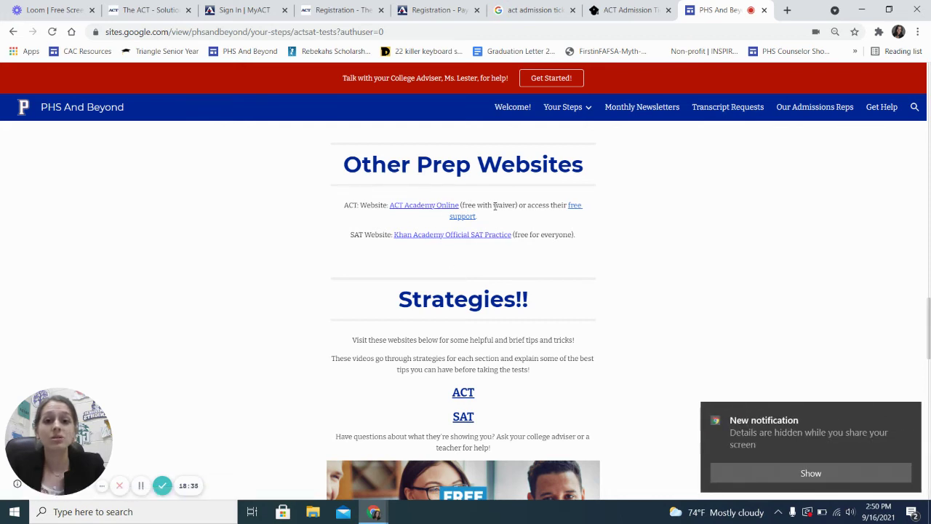
scroll(502, 310, down, 2)
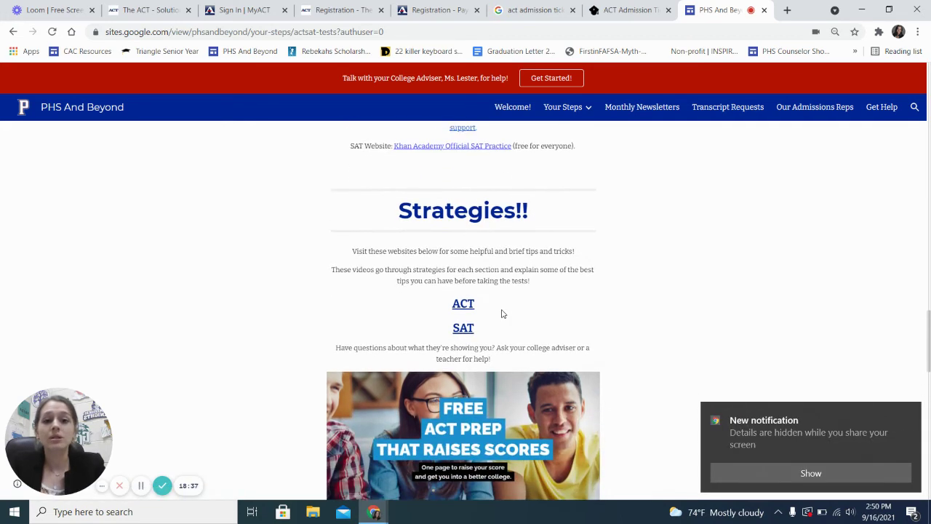
scroll(477, 240, up, 1)
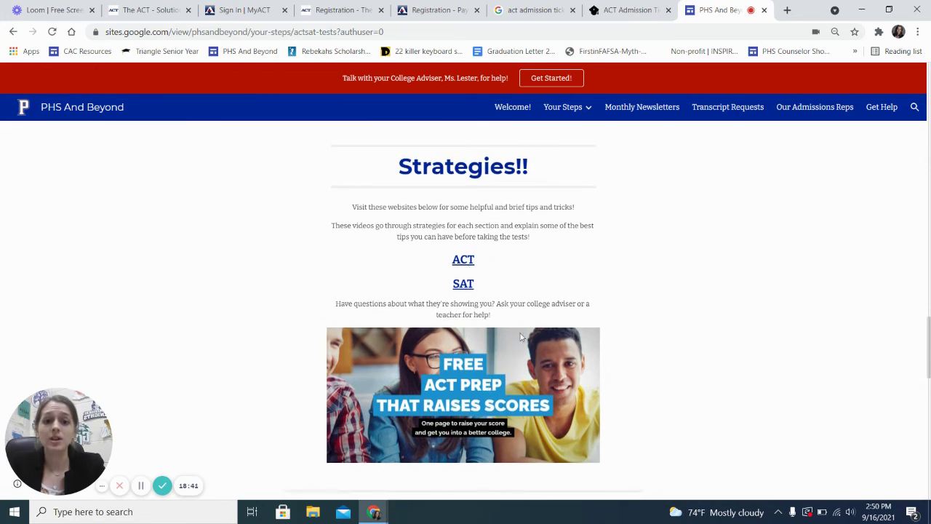
click(467, 260)
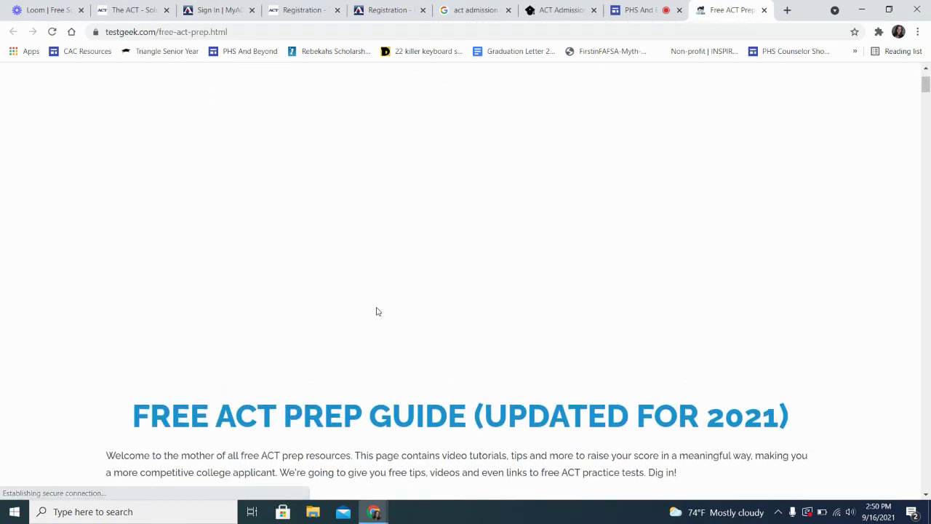
Jump to the 'Video: Commas' section of TestGeek's ACT prep guide
scroll(376, 312, down, 5)
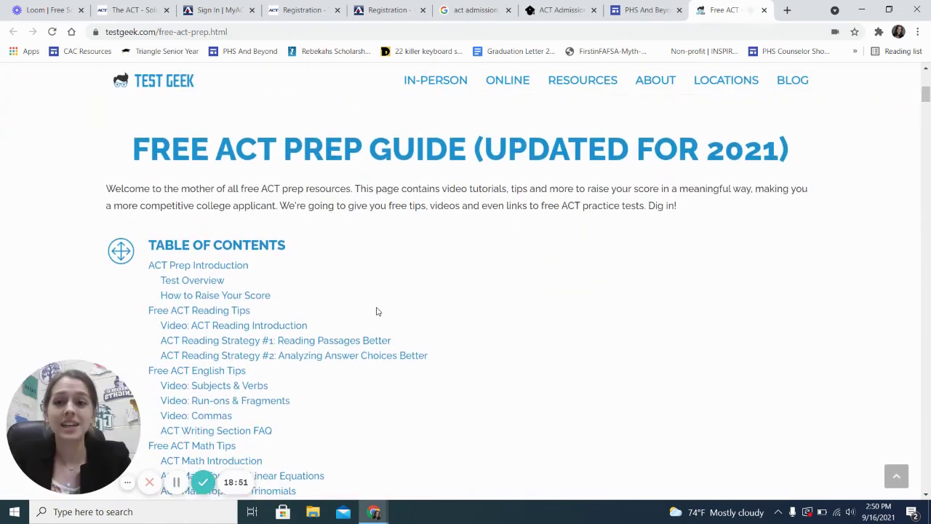
scroll(376, 311, down, 2)
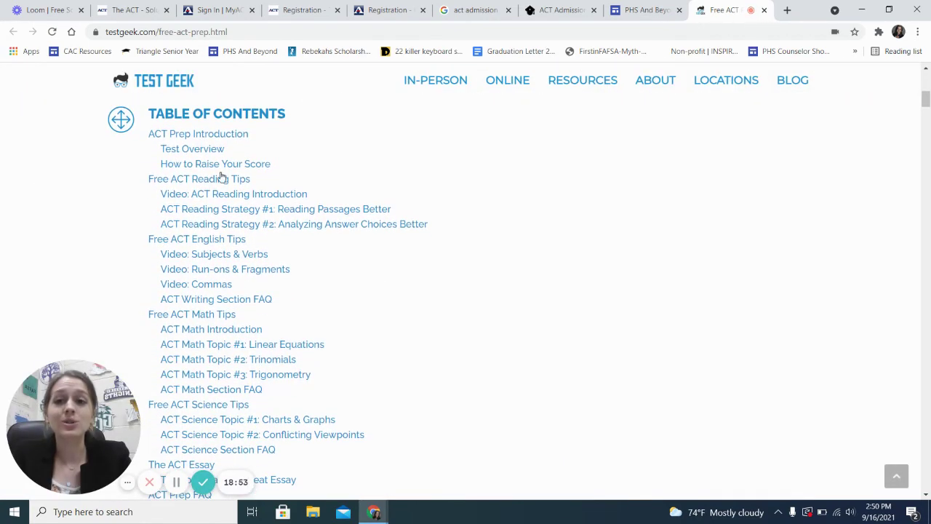
scroll(333, 326, down, 1)
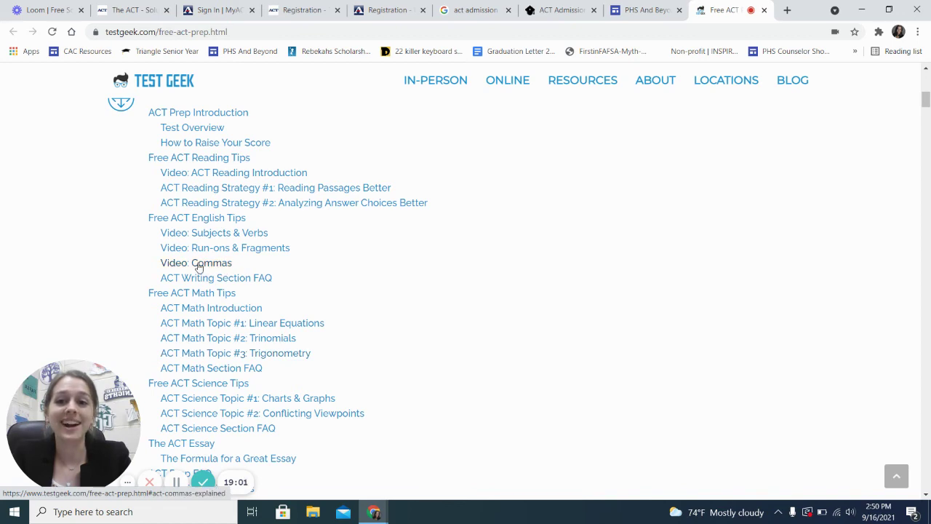
click(198, 264)
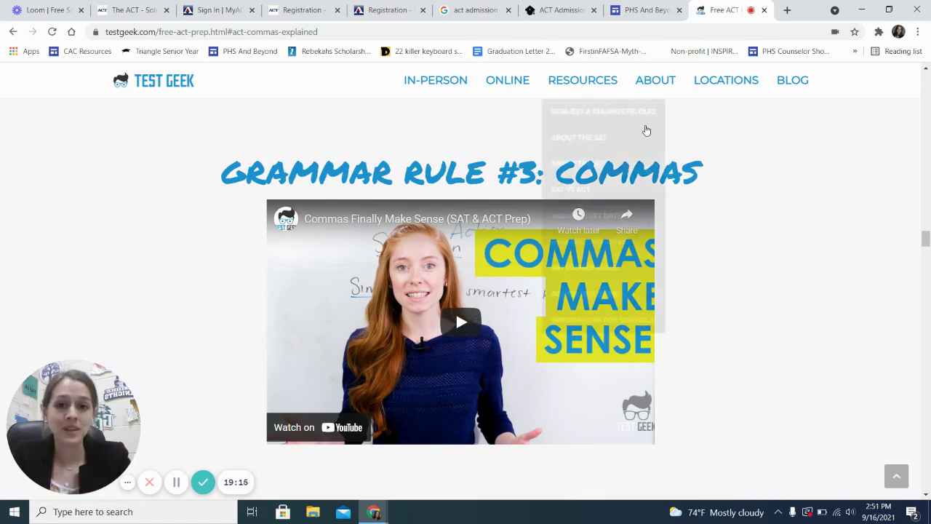
Scroll back to the guide's top and return to the PHS And Beyond tab
scroll(682, 242, up, 10)
scroll(684, 240, up, 15)
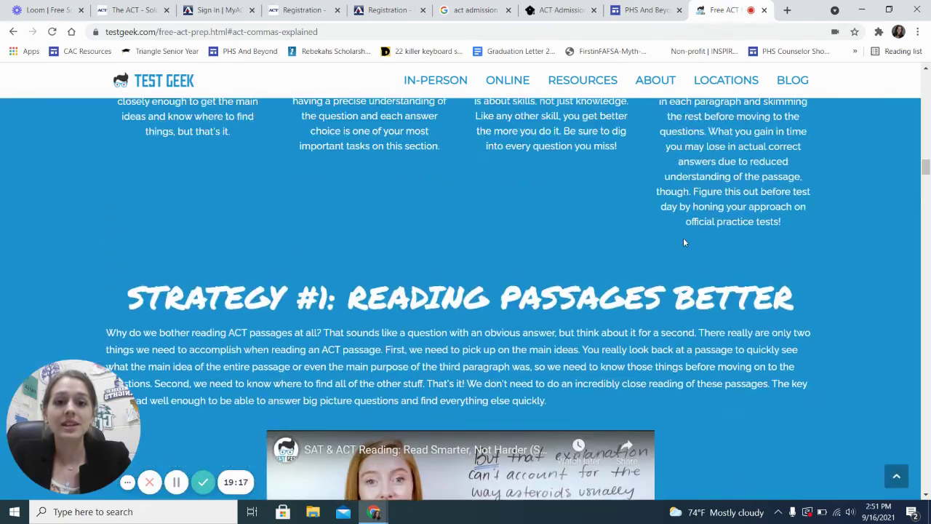
scroll(683, 237, up, 10)
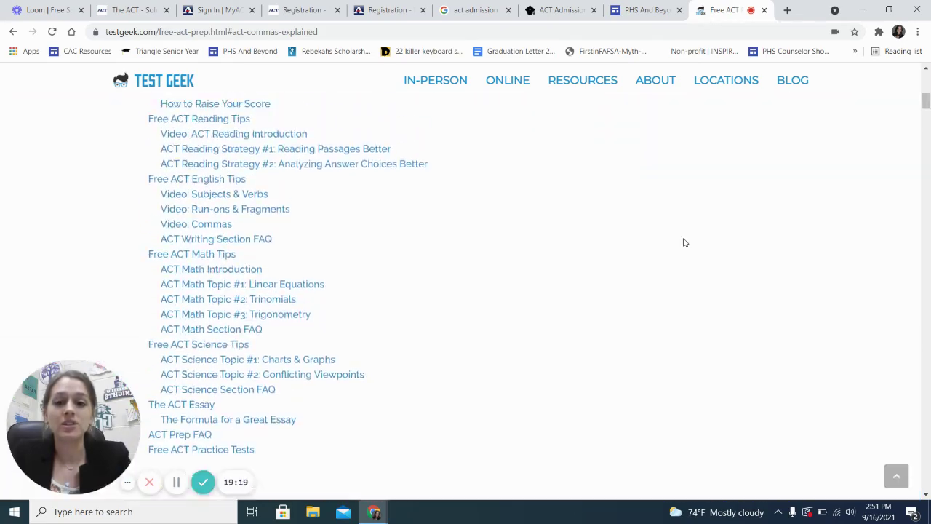
scroll(683, 237, up, 5)
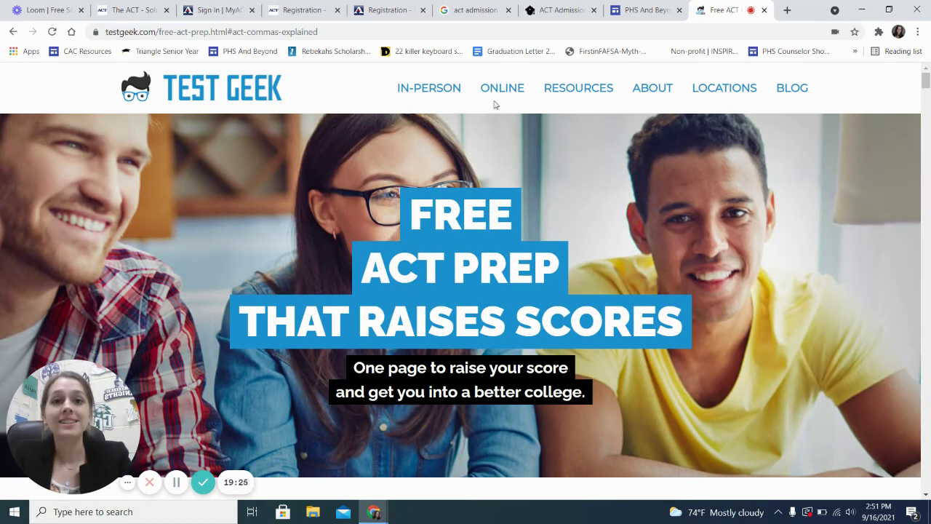
click(642, 11)
Read the Practice Makes Possible and After the ACT/SAT sections, then switch to the ACT Registration tab
scroll(548, 291, down, 5)
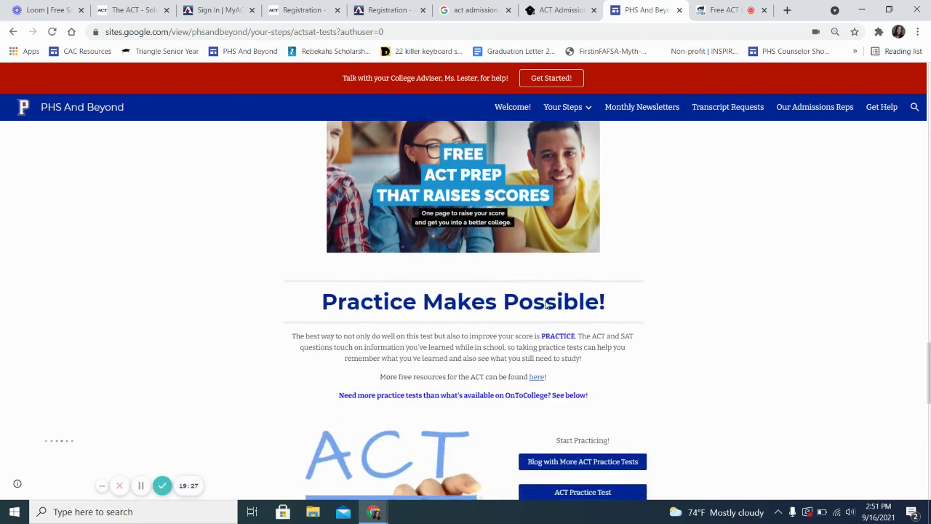
scroll(548, 305, down, 1)
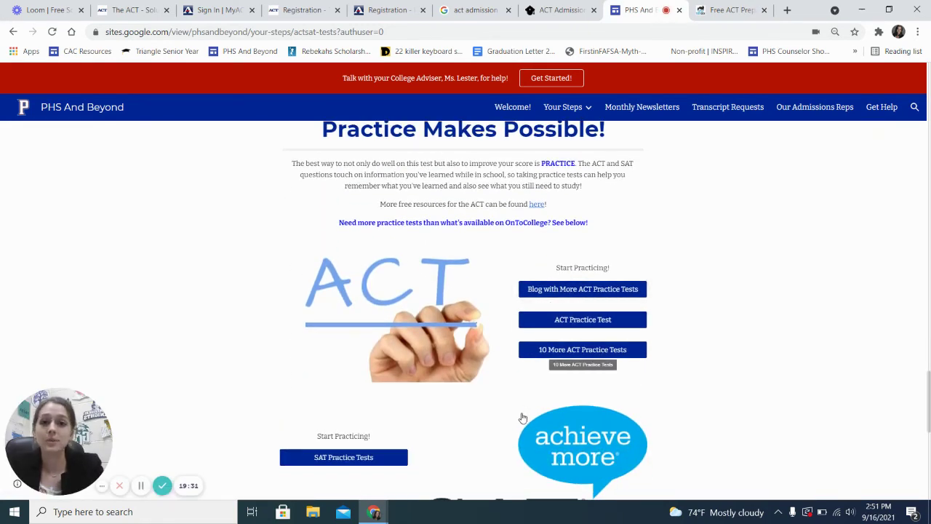
scroll(475, 470, down, 2)
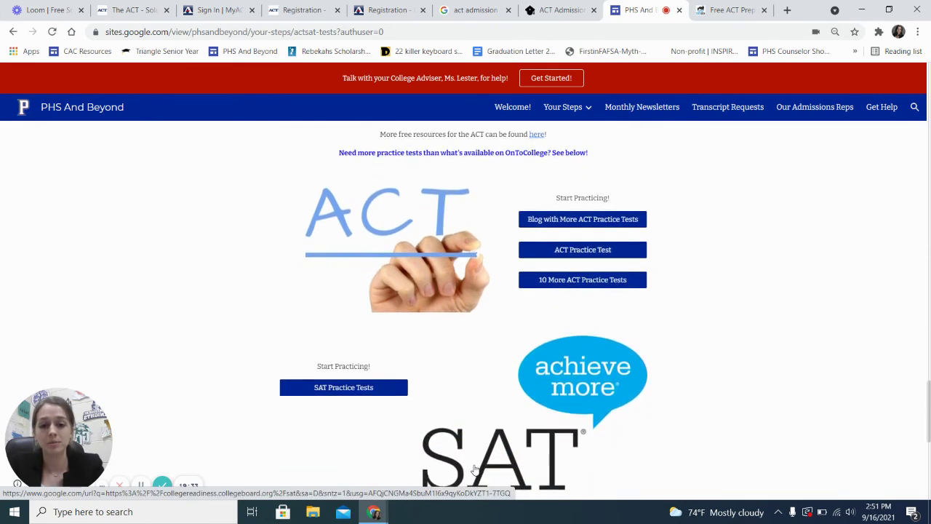
scroll(475, 470, up, 1)
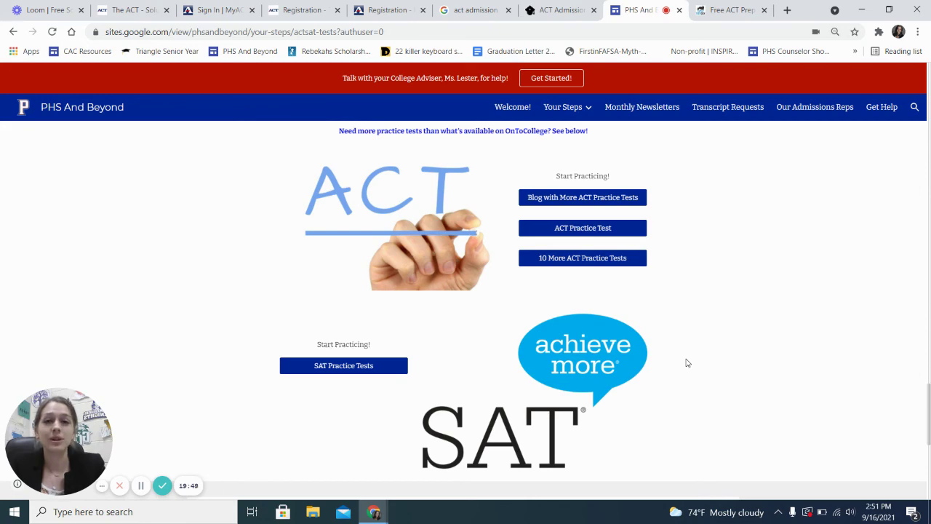
scroll(687, 362, down, 4)
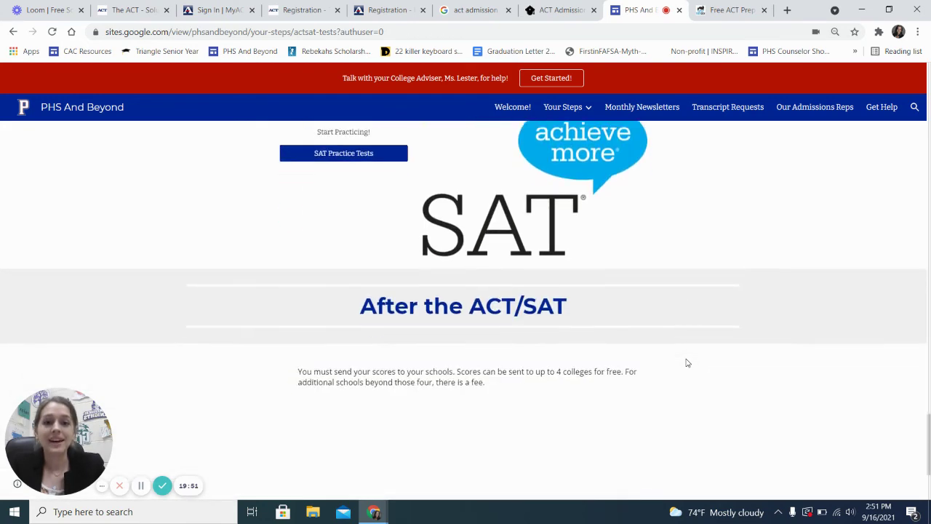
scroll(539, 314, down, 1)
scroll(535, 313, up, 1)
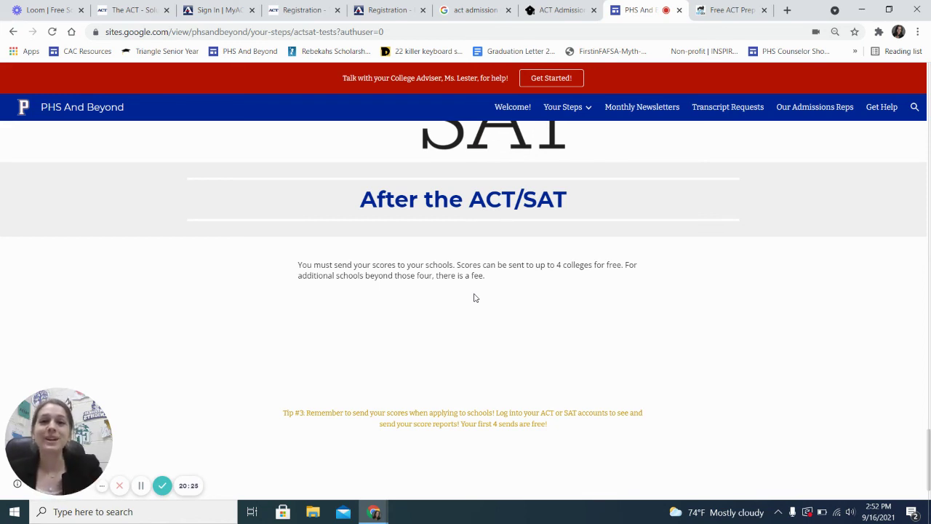
scroll(475, 297, up, 15)
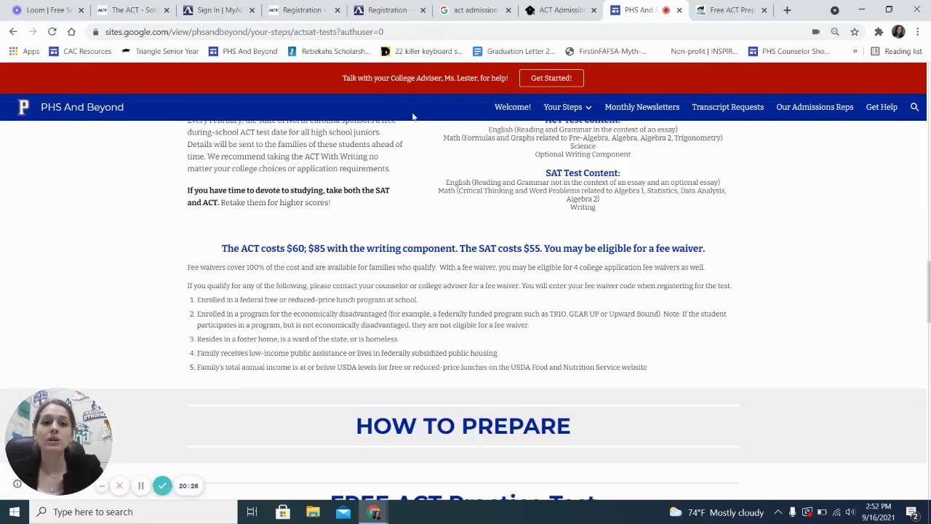
scroll(386, 9, up, 2)
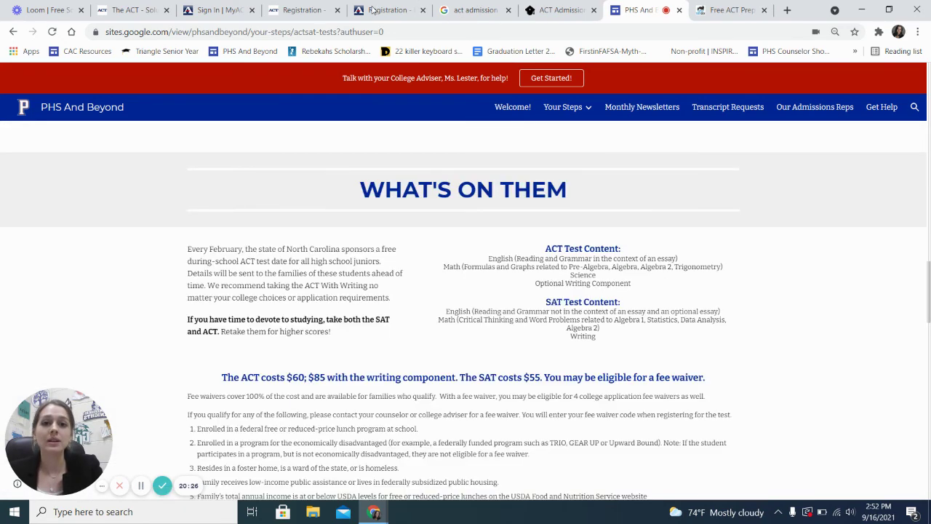
click(374, 10)
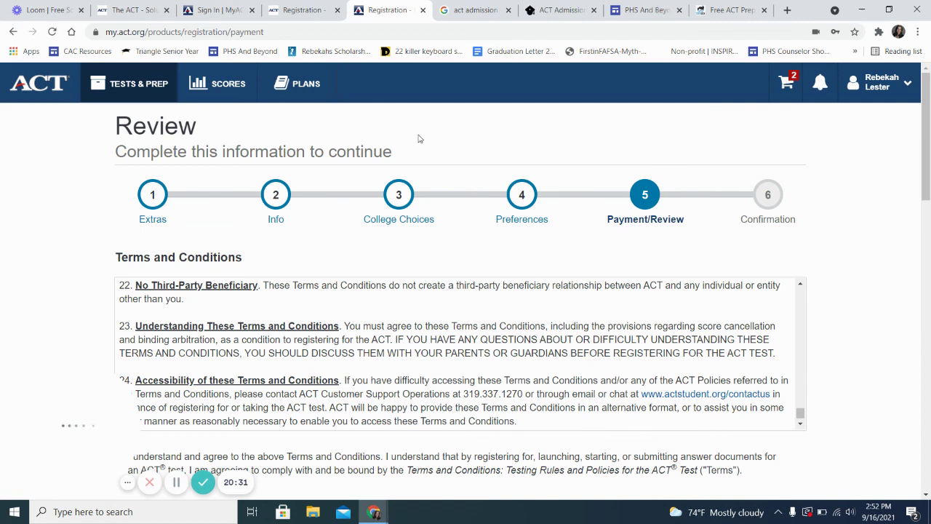